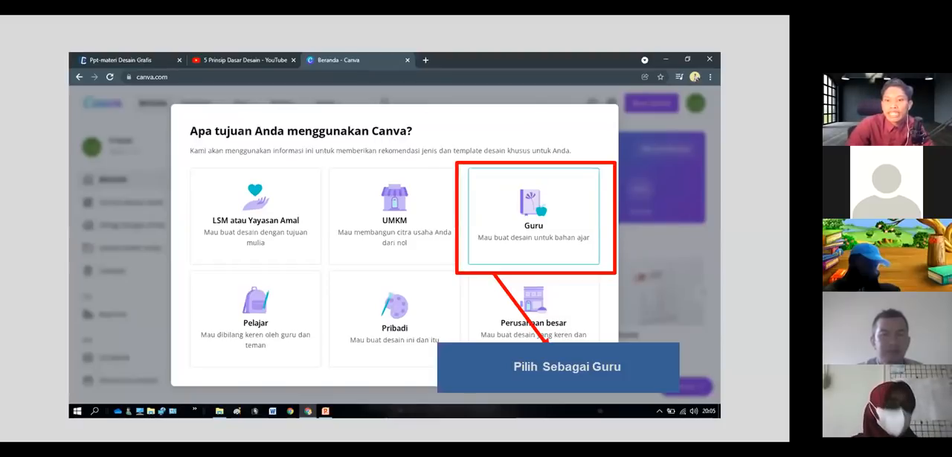
key("Right")
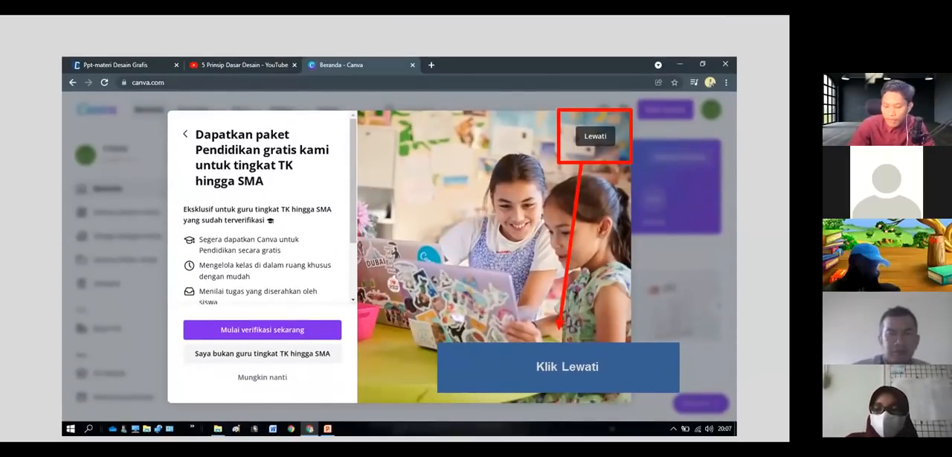
key("Right")
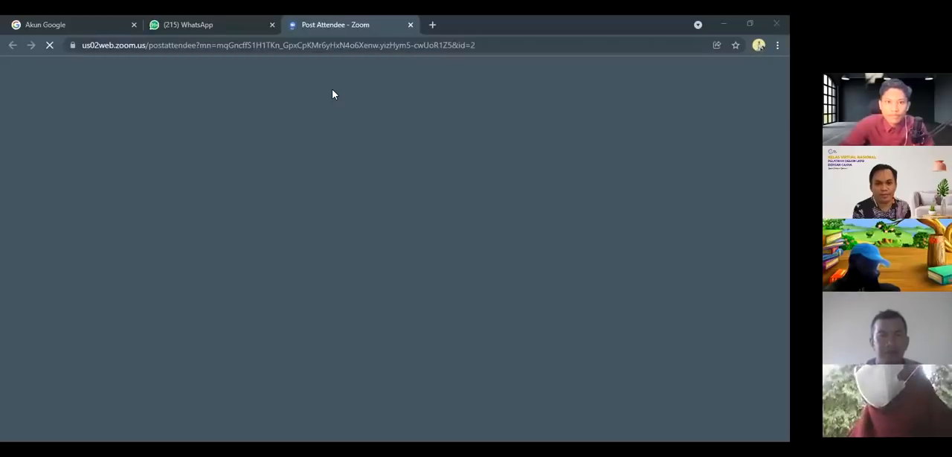
Close the WhatsApp page and open canva.com in a new browser tab
left_click(272, 25)
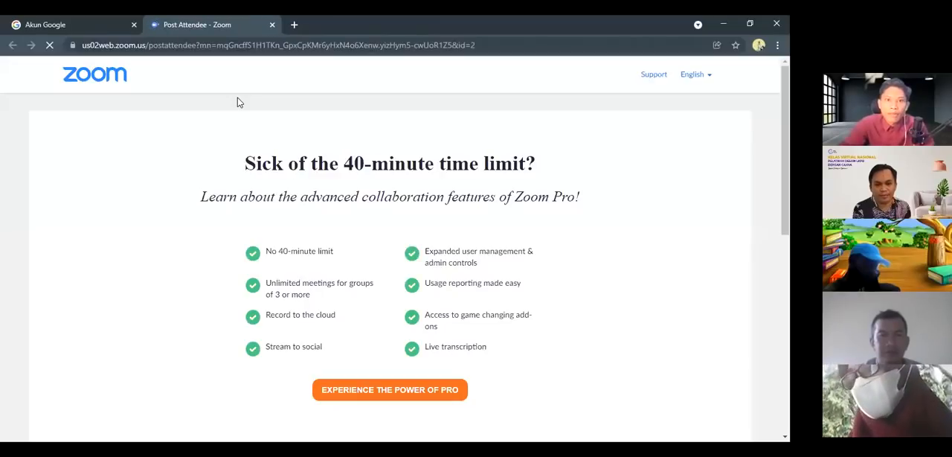
left_click(293, 26)
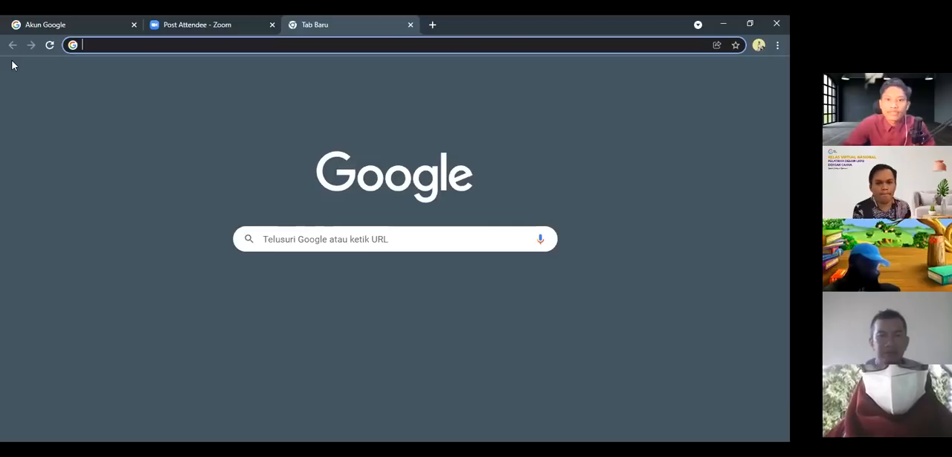
left_click(333, 238)
type("can")
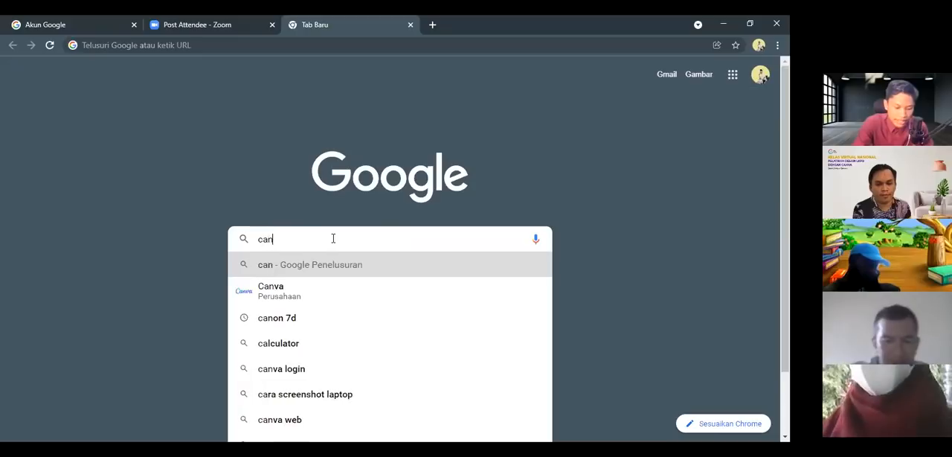
type("va.com")
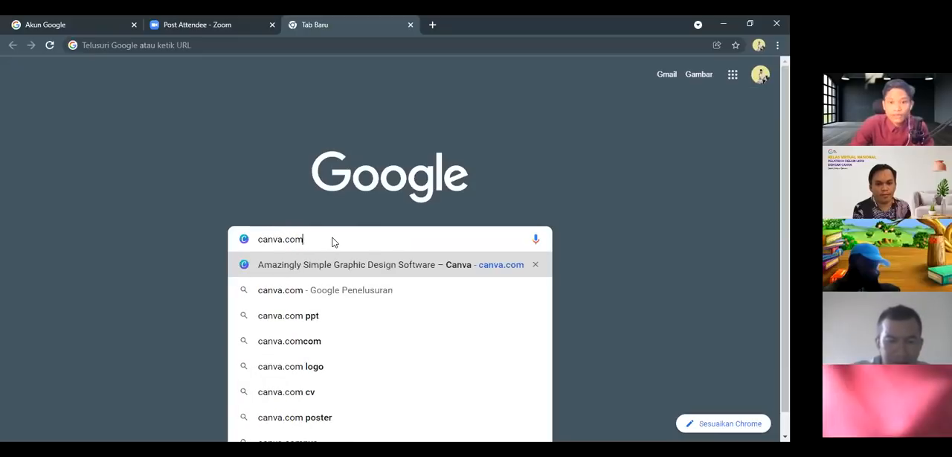
key("Return")
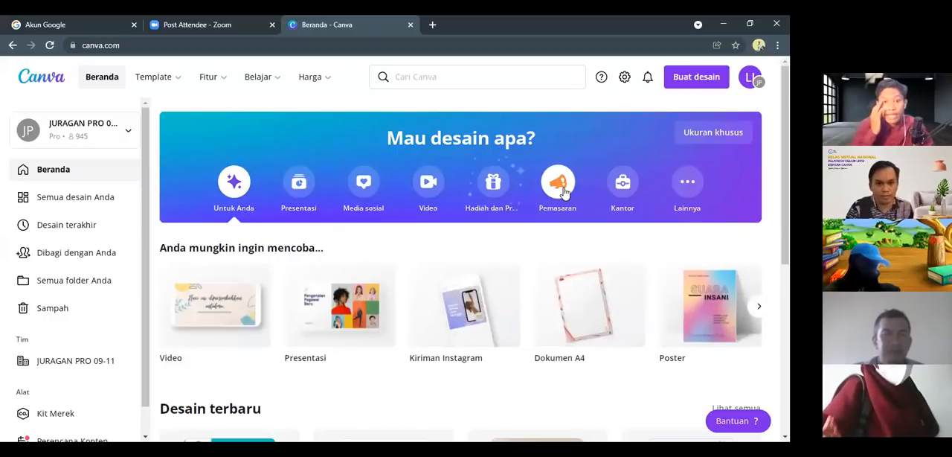
Sign out of the current Canva account and dismiss the Google account prompt on the login page
left_click(752, 78)
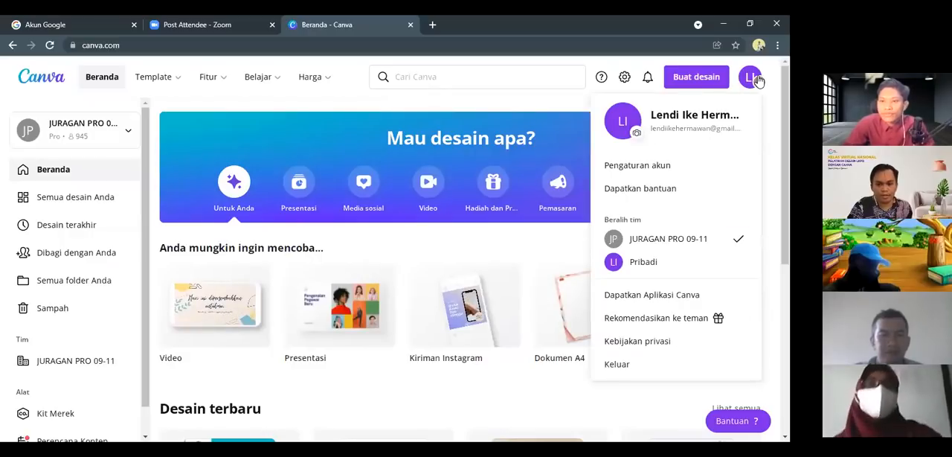
left_click(631, 364)
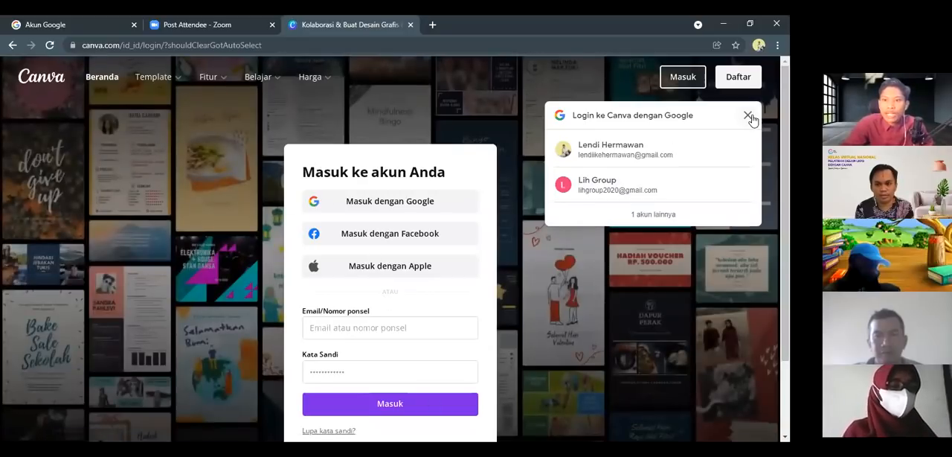
left_click(748, 116)
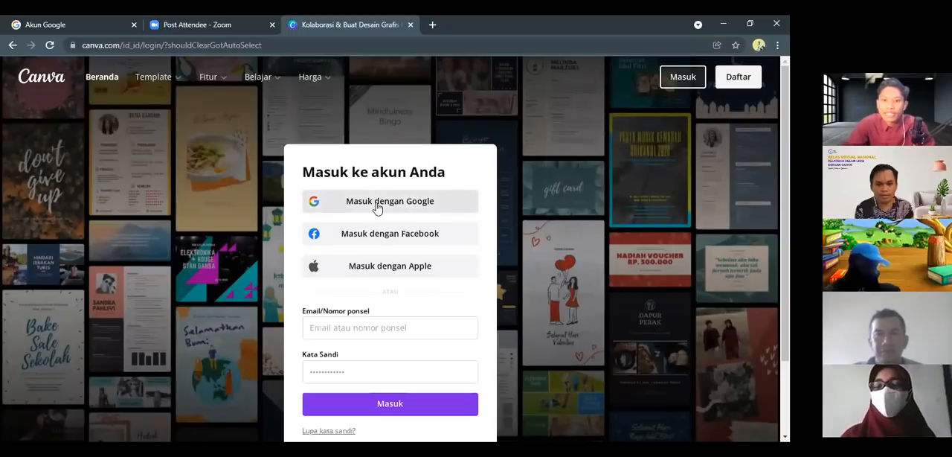
left_click(377, 208)
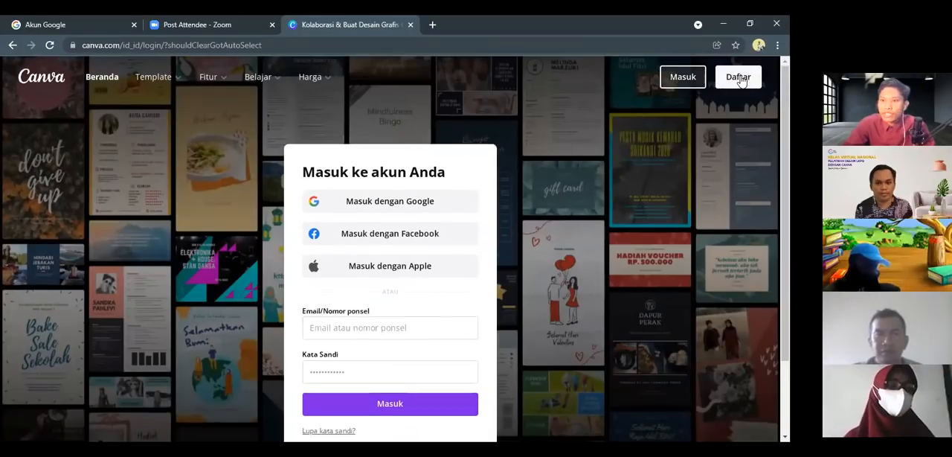
Switch to the Canva sign-up page and register with a Google account
left_click(740, 79)
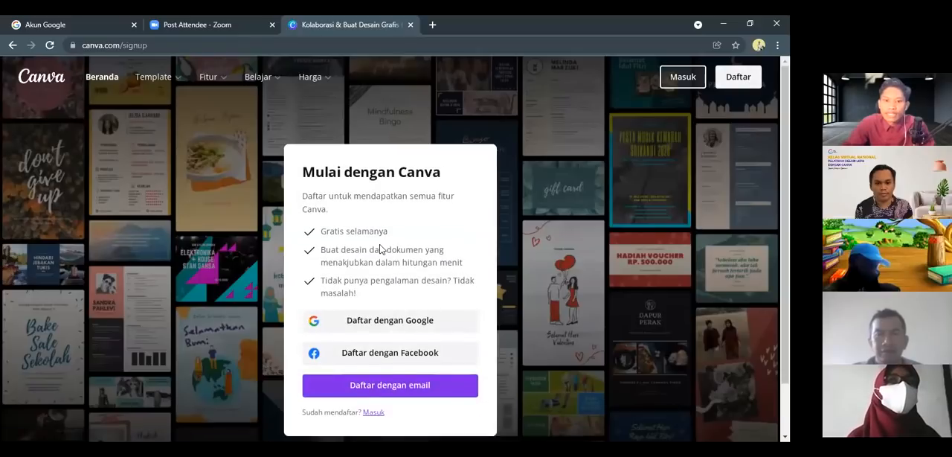
scroll(381, 249, "down", 1)
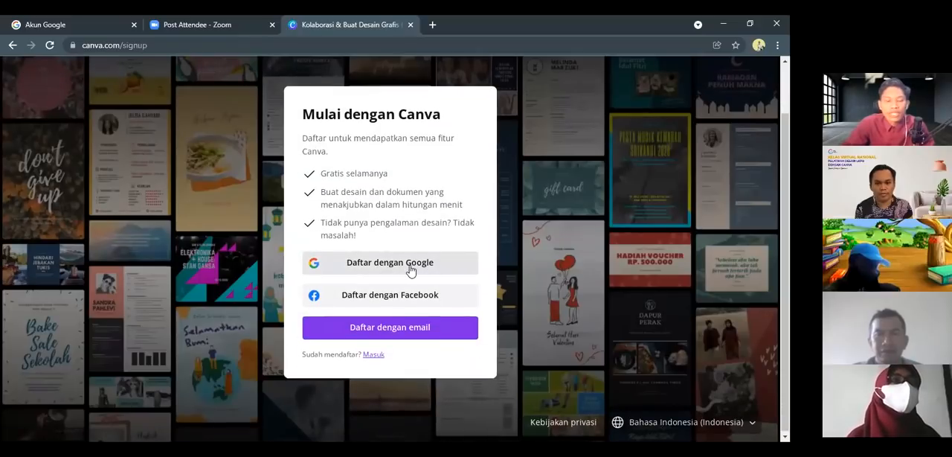
left_click(380, 268)
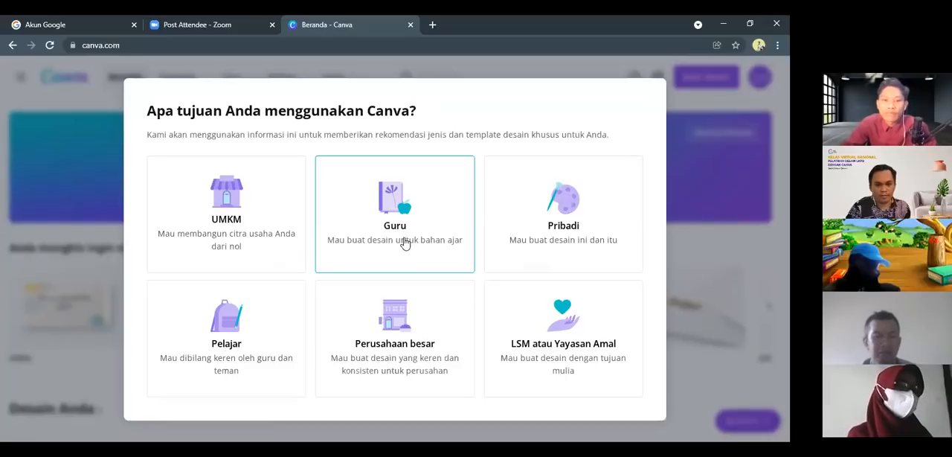
Choose Guru as the purpose for using Canva and start the teacher verification for the free Education package
left_click(397, 222)
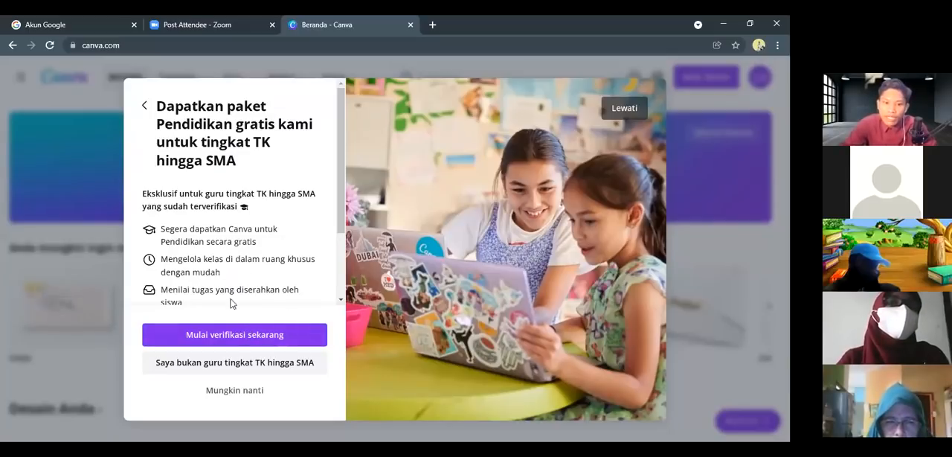
left_click(249, 336)
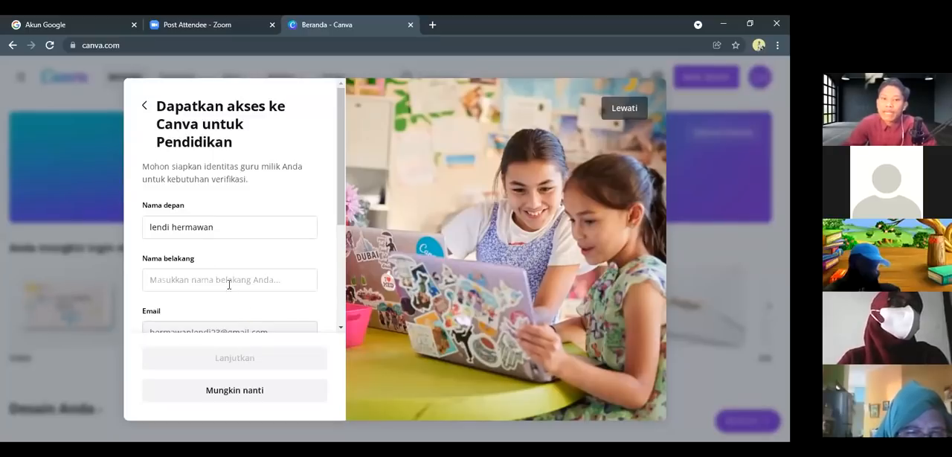
Examine the name, email, school and school website fields of the Canva for Education form
left_click(170, 229)
left_click(193, 281)
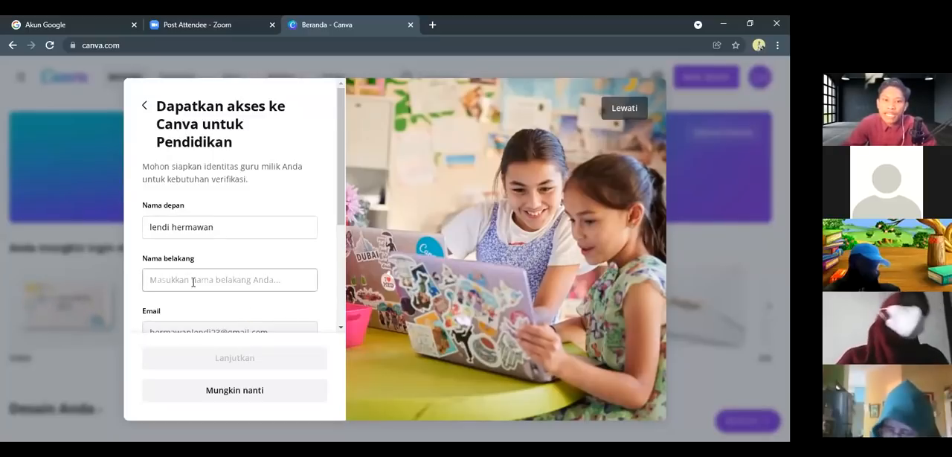
scroll(190, 279, "down", 1)
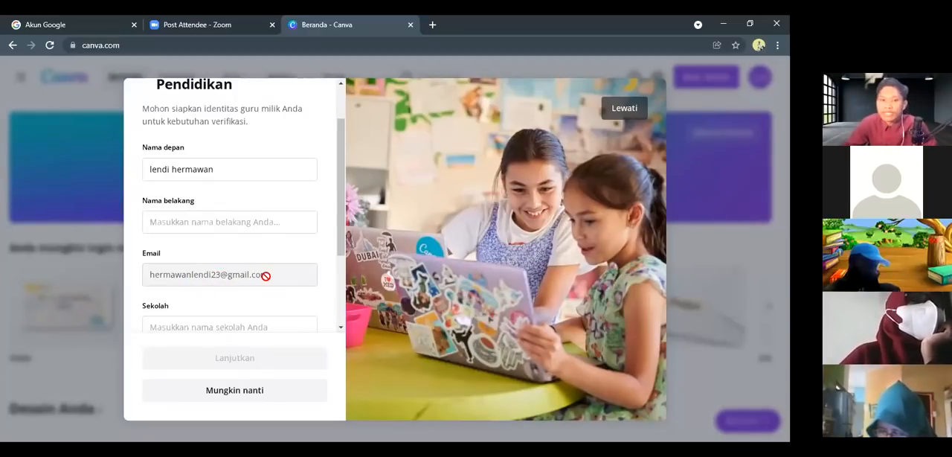
scroll(264, 277, "down", 2)
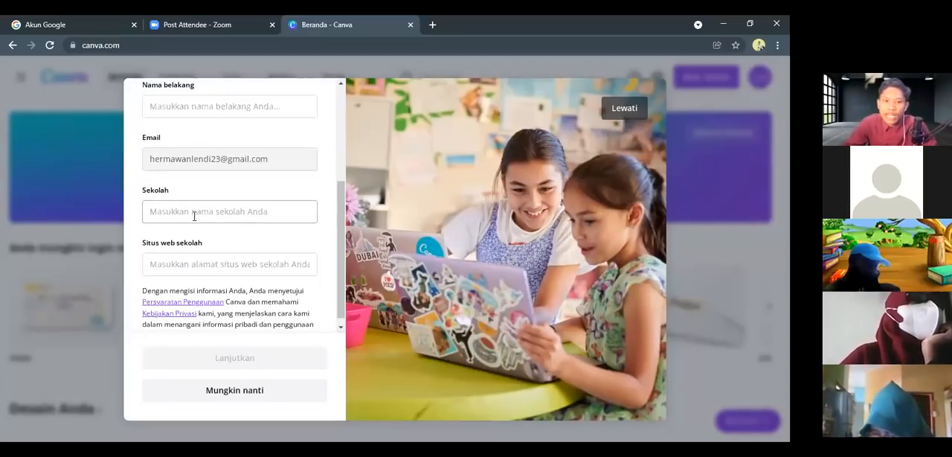
left_click(186, 265)
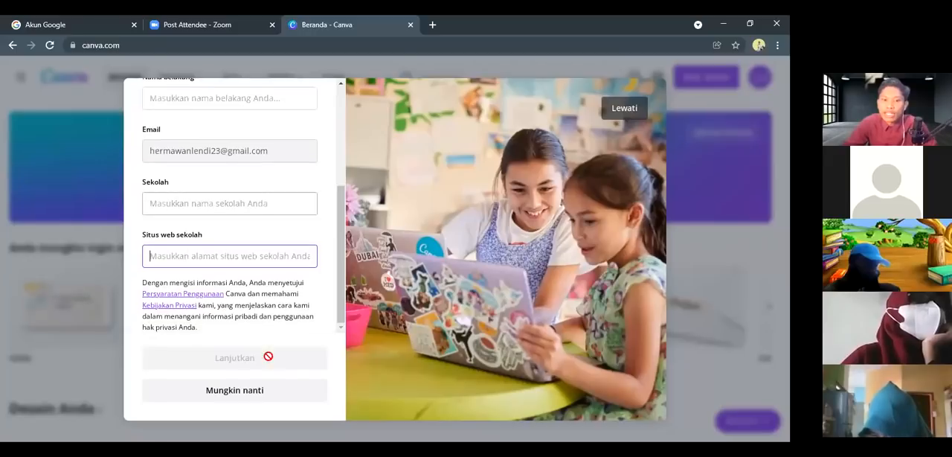
scroll(213, 292, "up", 1)
scroll(216, 286, "up", 1)
scroll(228, 300, "down", 3)
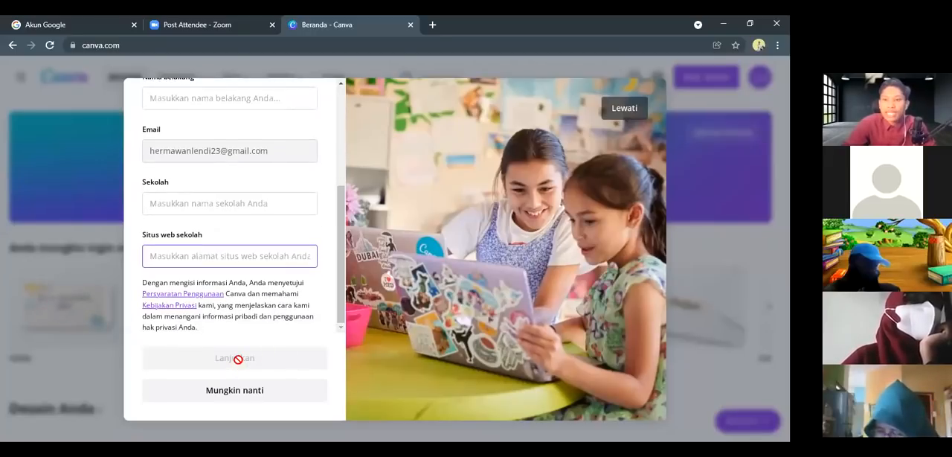
scroll(187, 180, "up", 1)
scroll(196, 276, "up", 2)
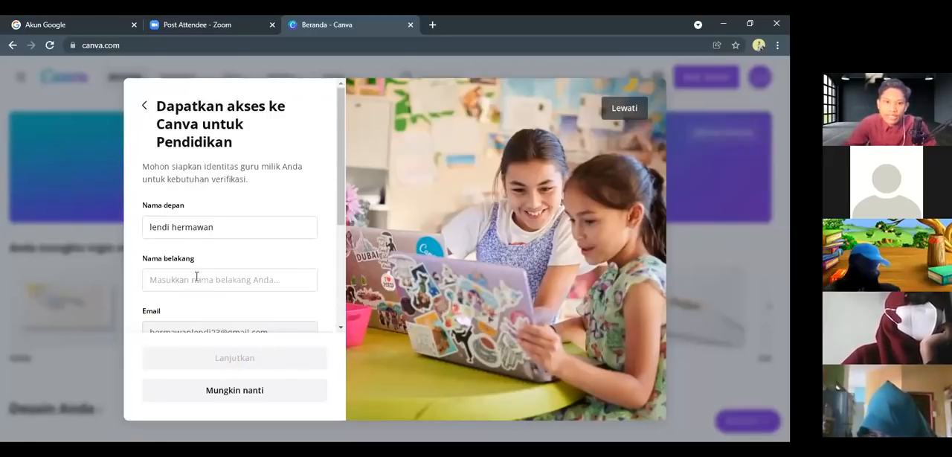
Move the surname out of the first-name field into the last-name field
left_click(219, 226)
left_click_drag(219, 227, 171, 230)
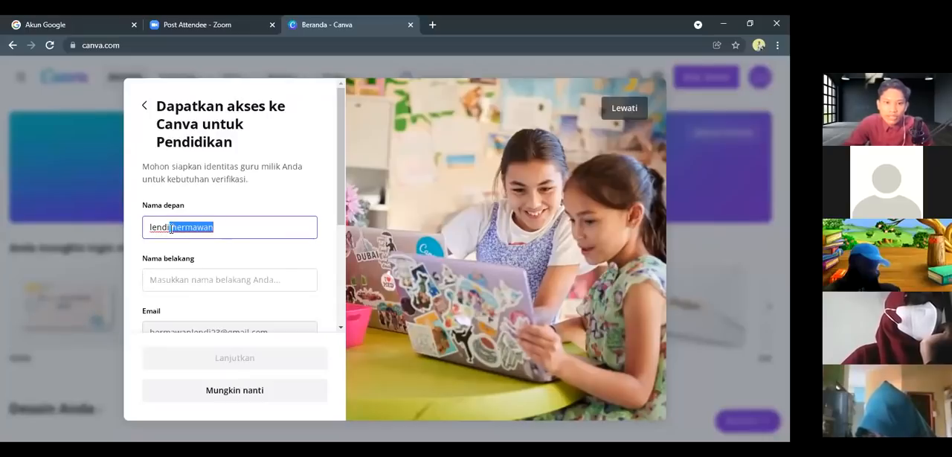
key("ctrl+x")
left_click(179, 279)
key("ctrl+v")
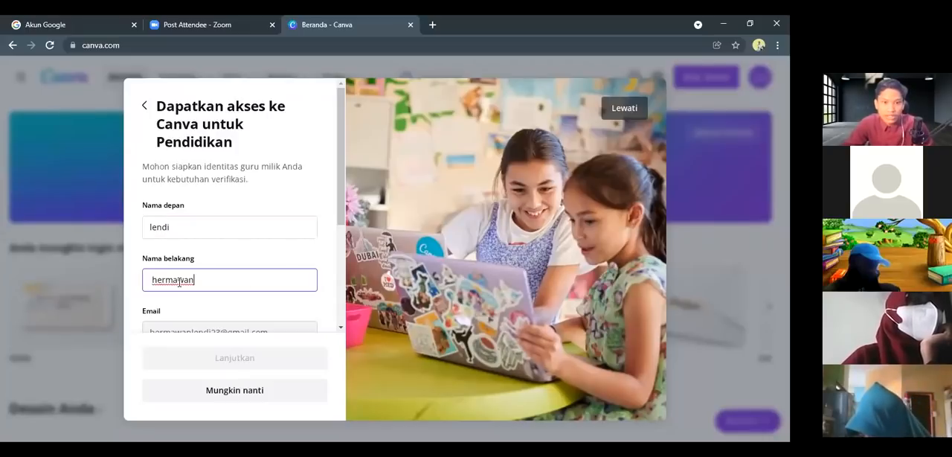
Enter SMP Harapan Bangsa as the school name
scroll(177, 223, "down", 3)
left_click(175, 206)
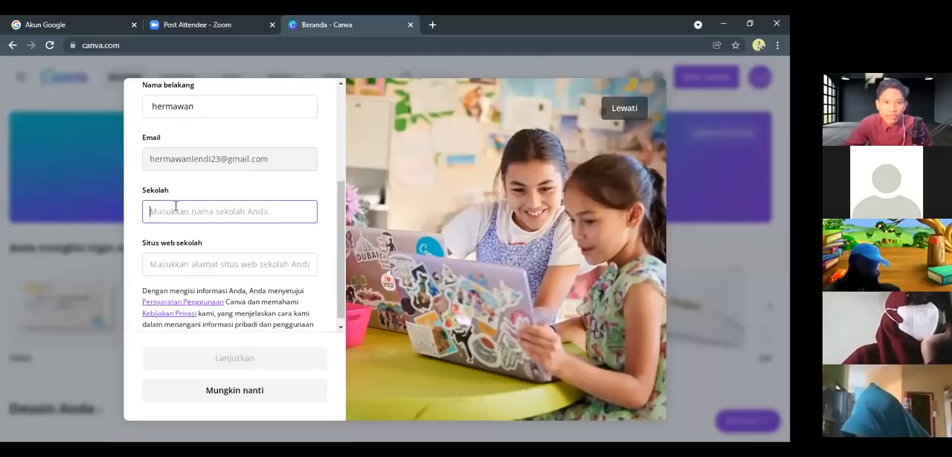
type("SMP ")
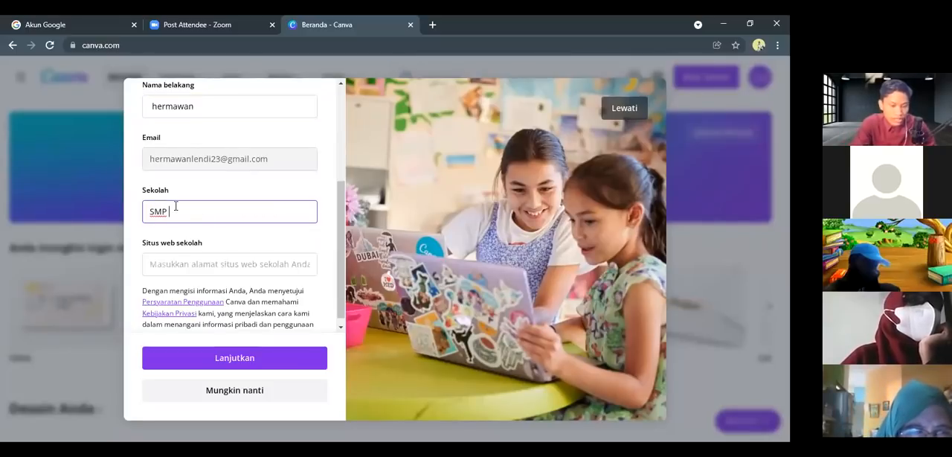
type("Hara")
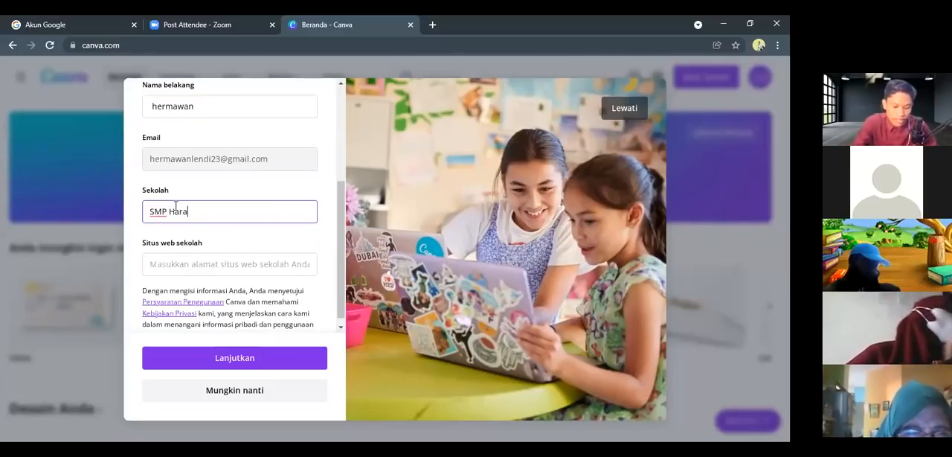
type("pan Bangsa")
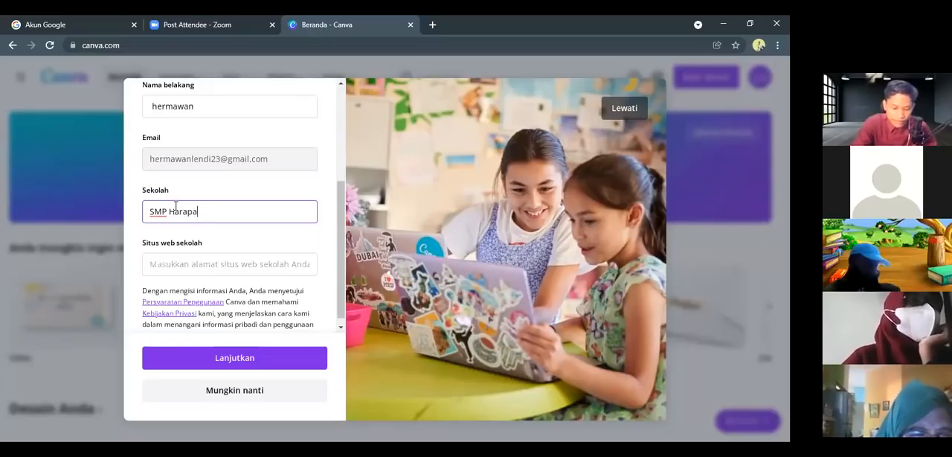
Enter smpharapanbangsa.sch.id as the school website and continue to the document upload stage of the verification
left_click(178, 271)
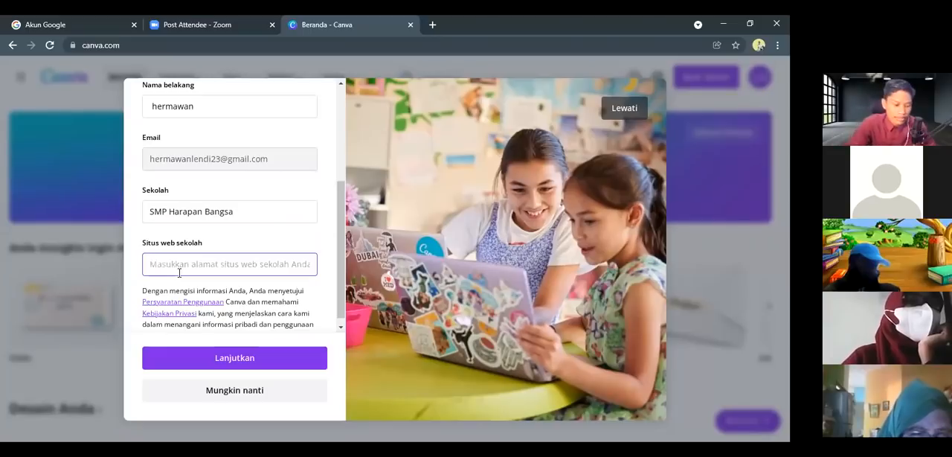
type("smp")
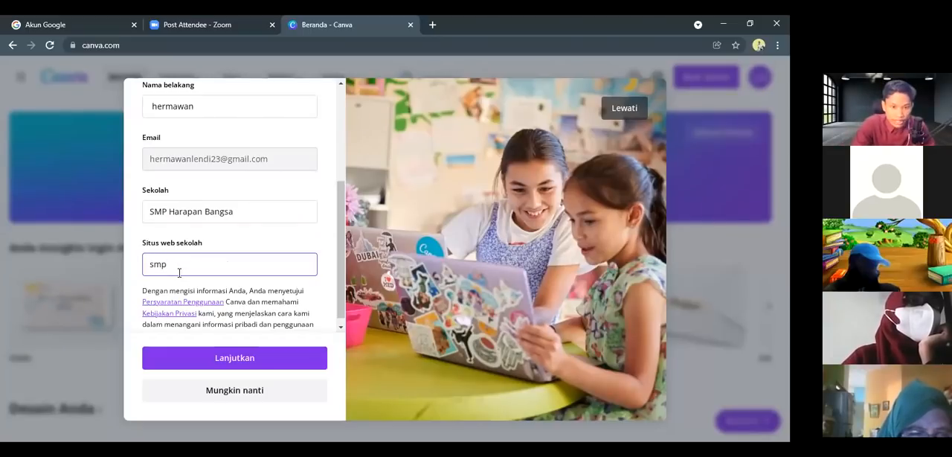
type("hara")
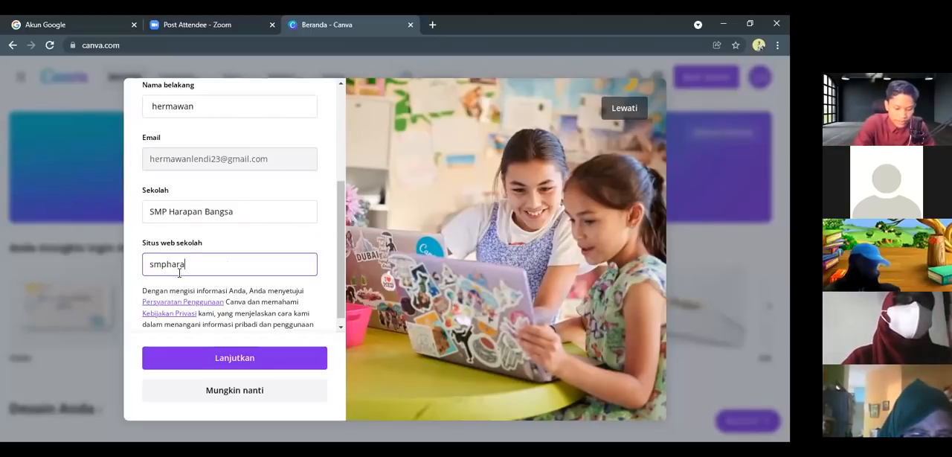
type("panbangsa")
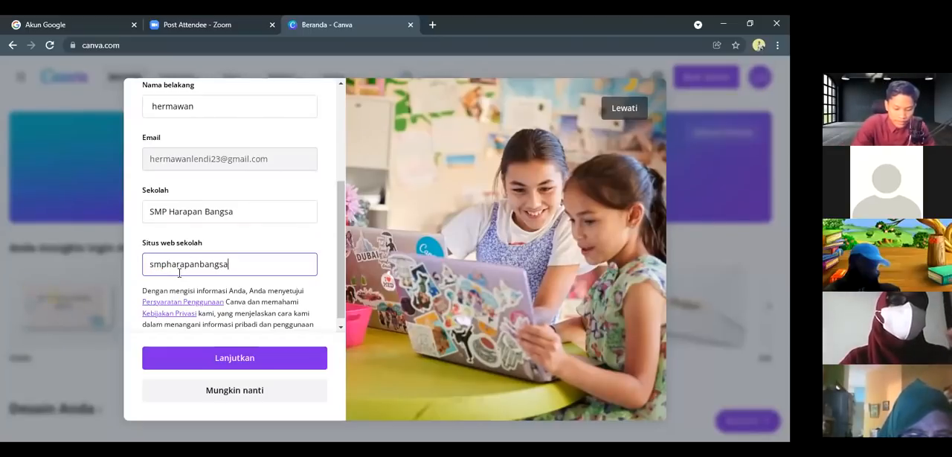
type(".sc")
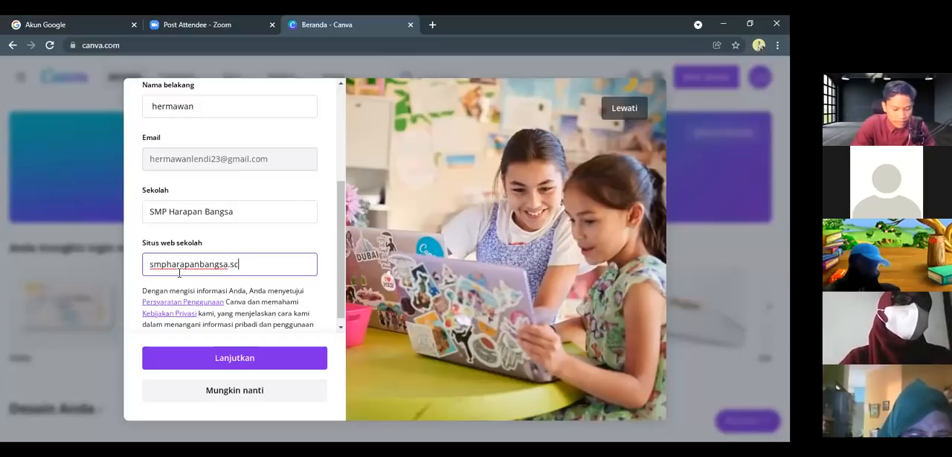
type("h.id")
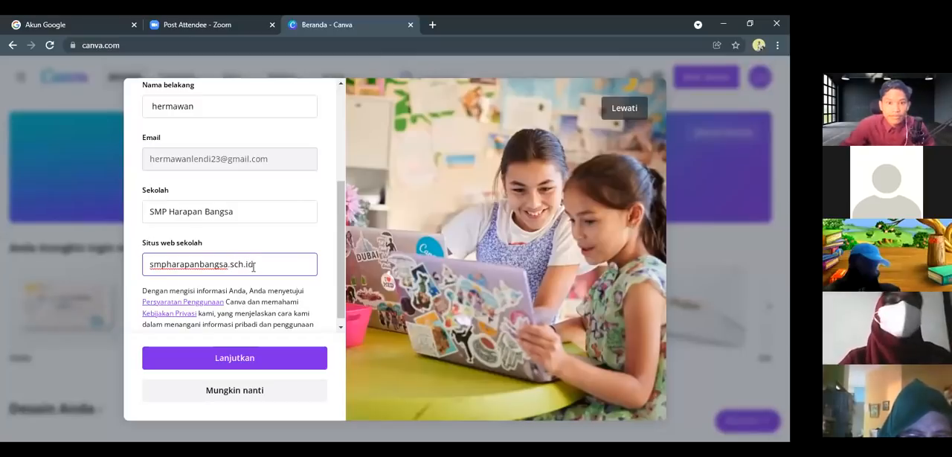
left_click(226, 360)
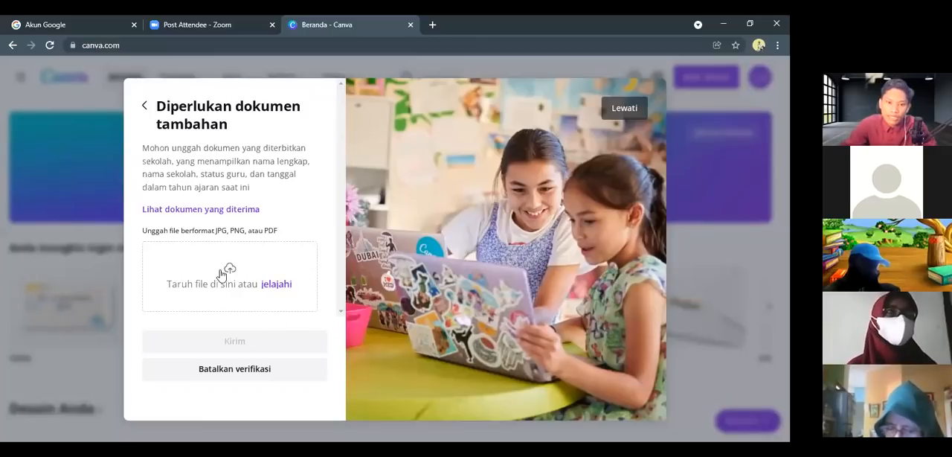
Skip the supporting-document upload, the team invitations and the notification opt-in to reach the Canva home page
left_click(277, 287)
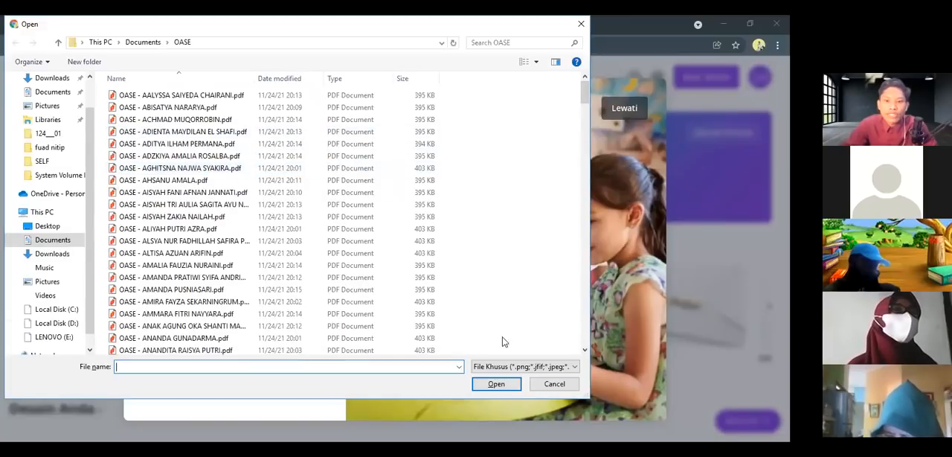
left_click(551, 385)
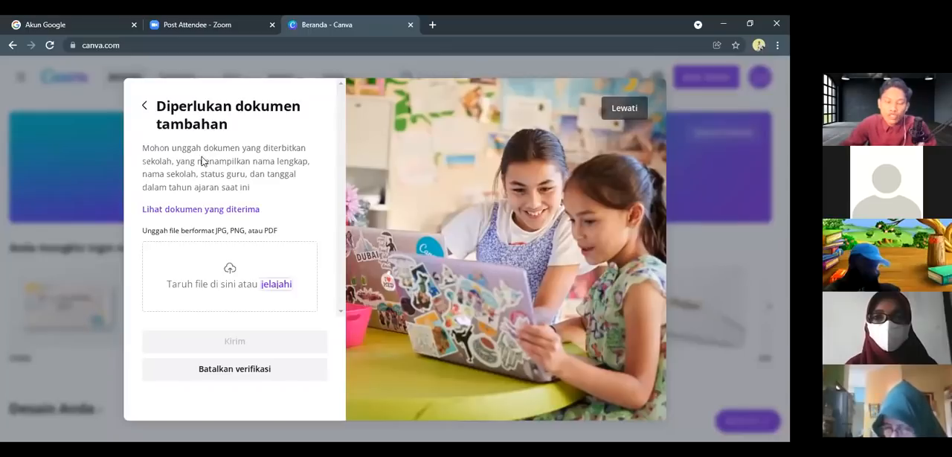
left_click(610, 109)
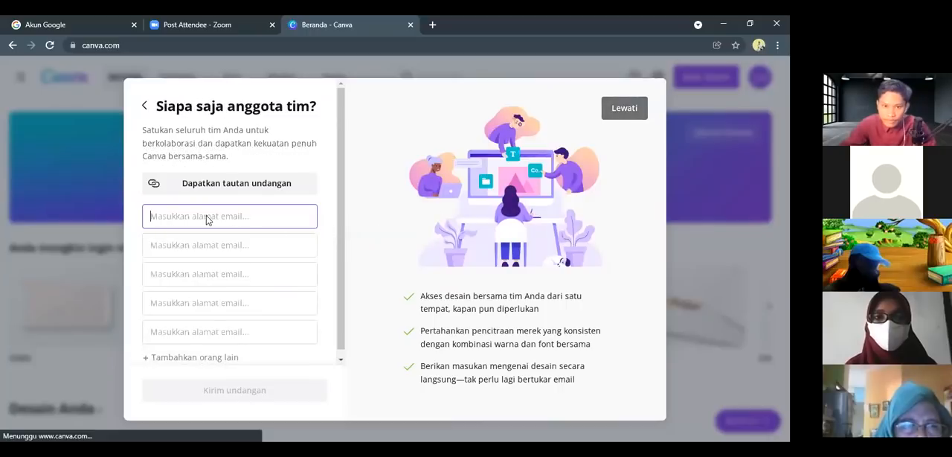
left_click(604, 111)
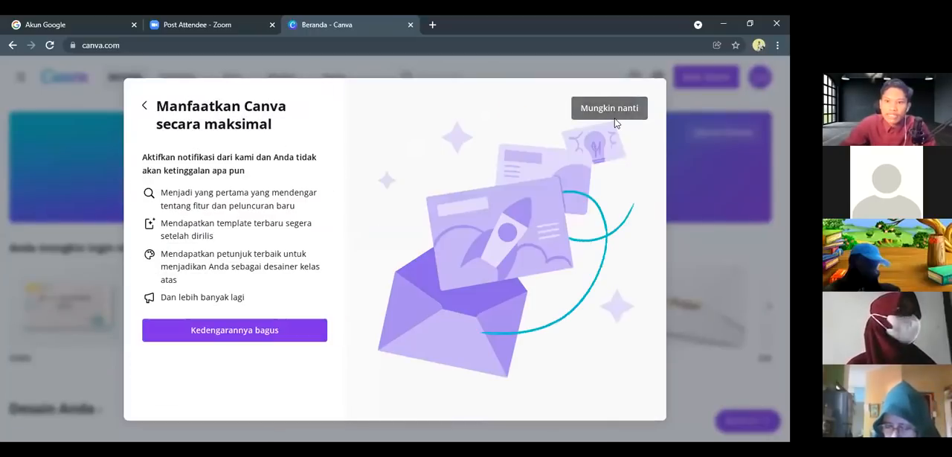
left_click(590, 112)
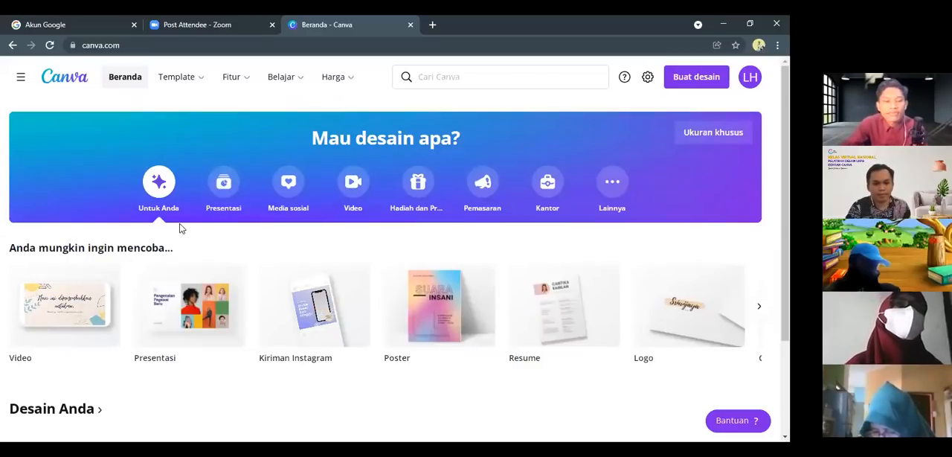
scroll(180, 226, "down", 1)
scroll(461, 310, "up", 1)
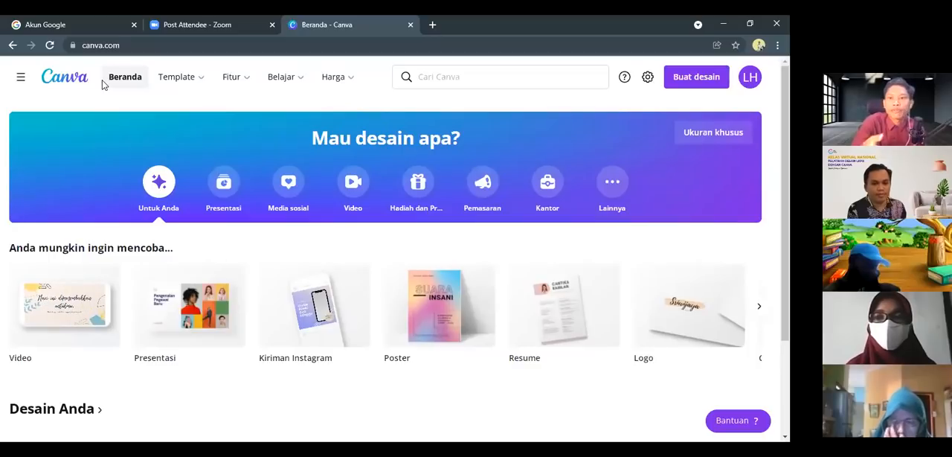
Log out of the new Canva account and sign in to the other account with Google
left_click(750, 78)
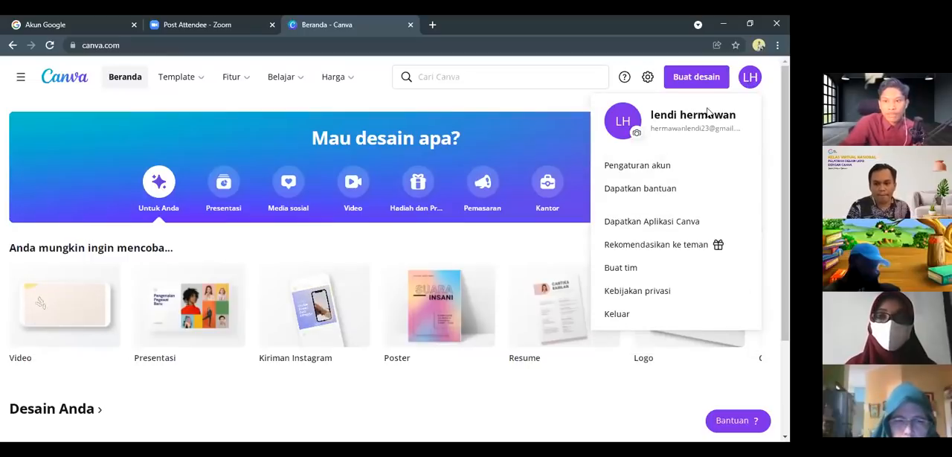
left_click(616, 318)
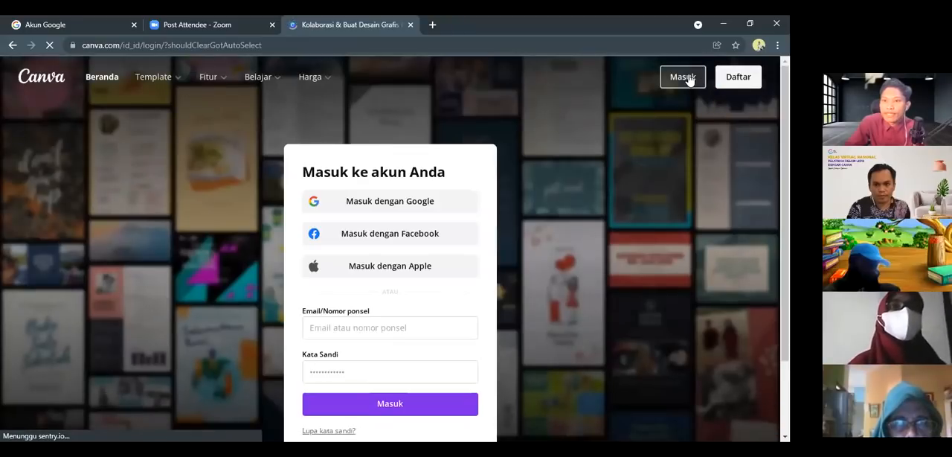
left_click(405, 204)
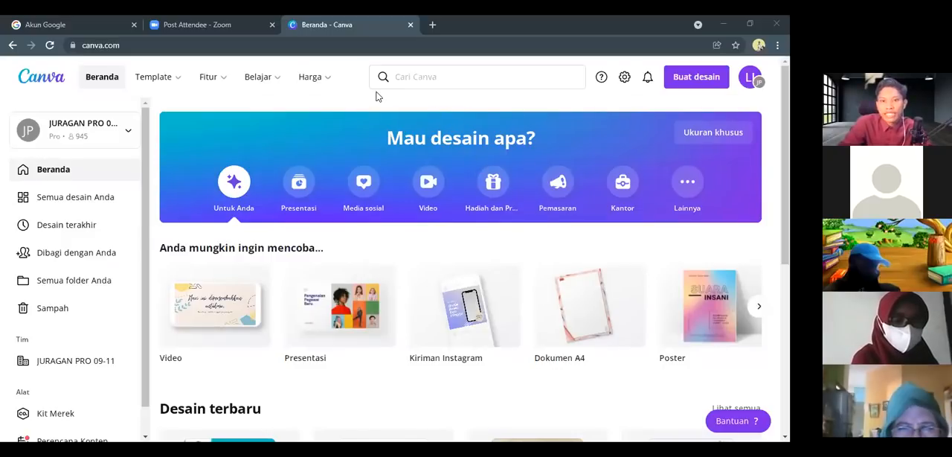
Search for "lembar kerja" and open the suggested Lembar kerja template category sized 21 × 29,7 cm
left_click(418, 76)
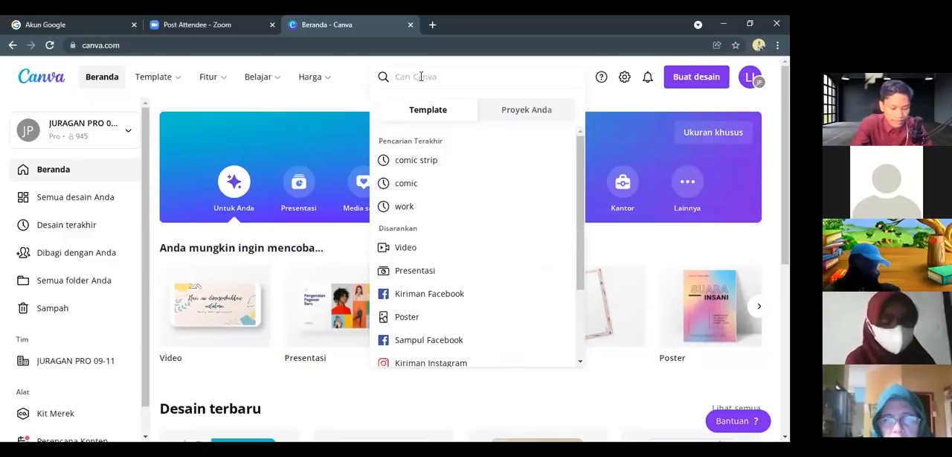
type("lembar")
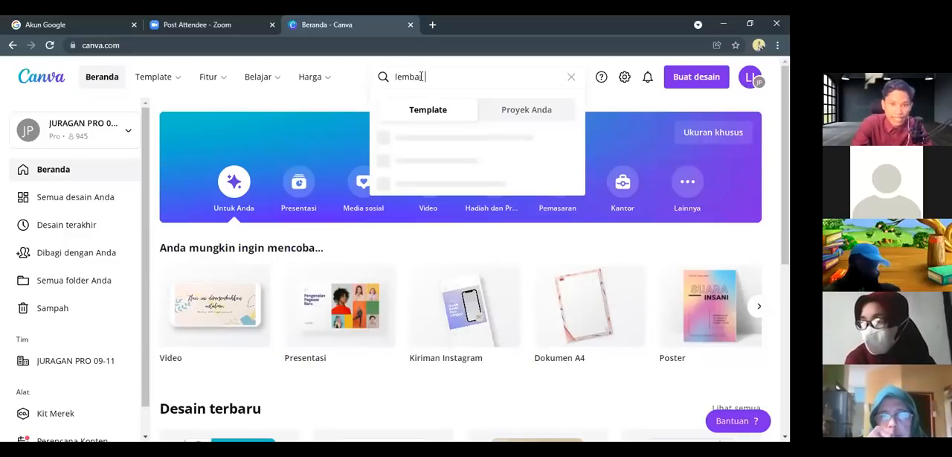
type(" kerja")
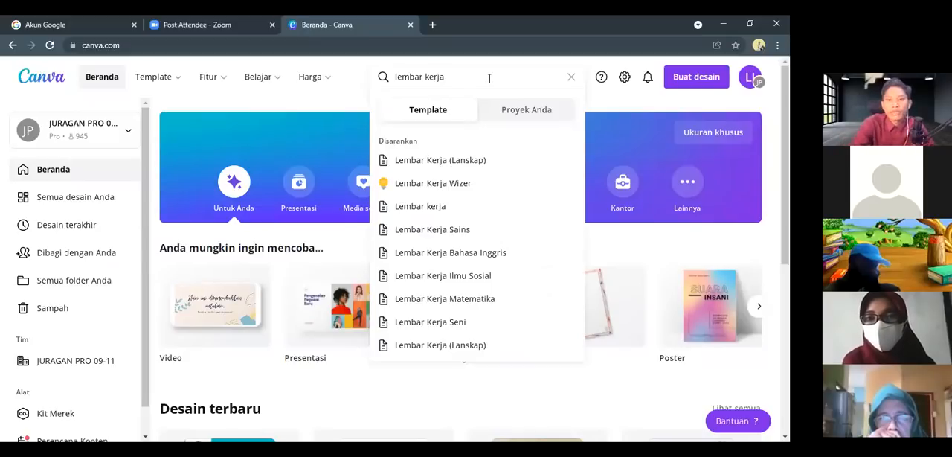
left_click(419, 206)
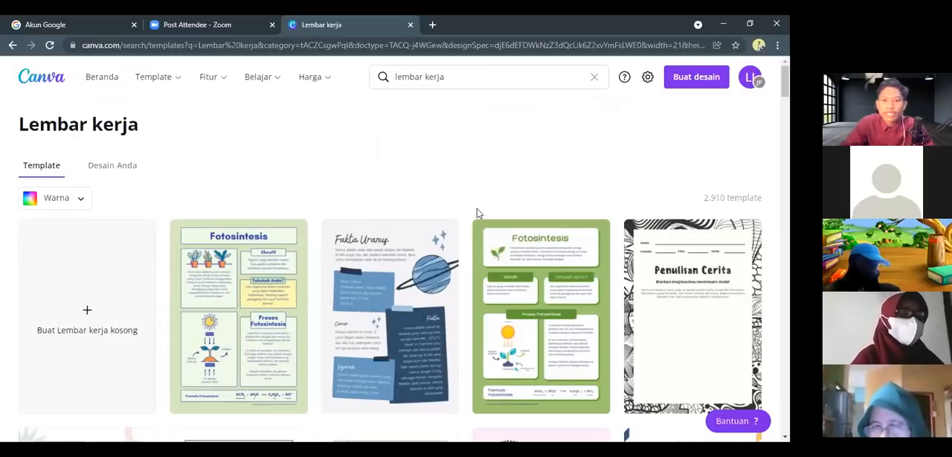
Examine the range of worksheet templates offered in the Lembar kerja category
scroll(474, 210, "down", 5)
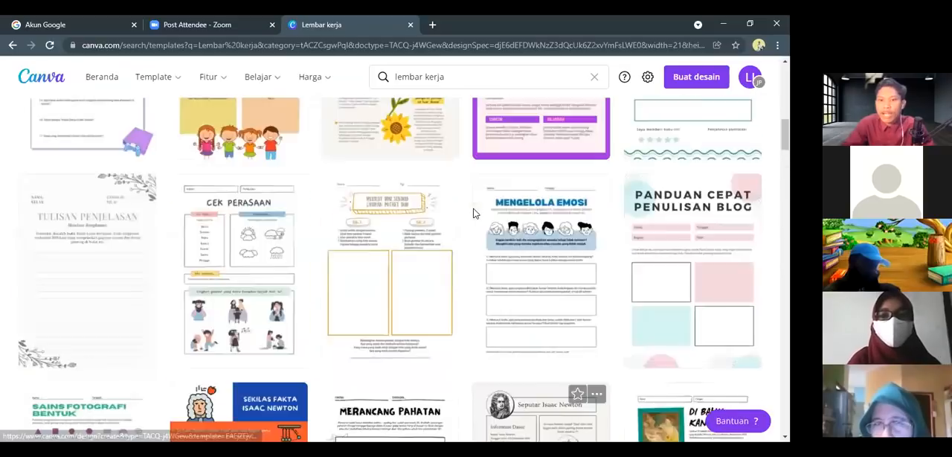
scroll(471, 211, "up", 8)
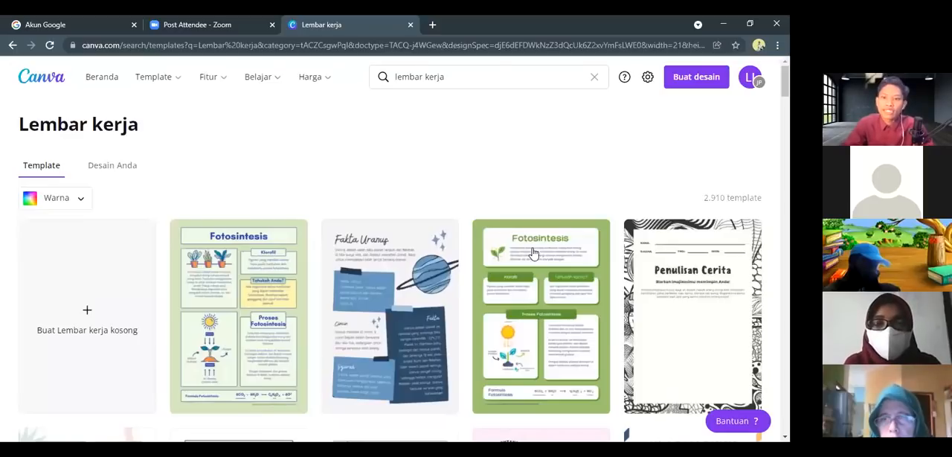
scroll(533, 260, "down", 3)
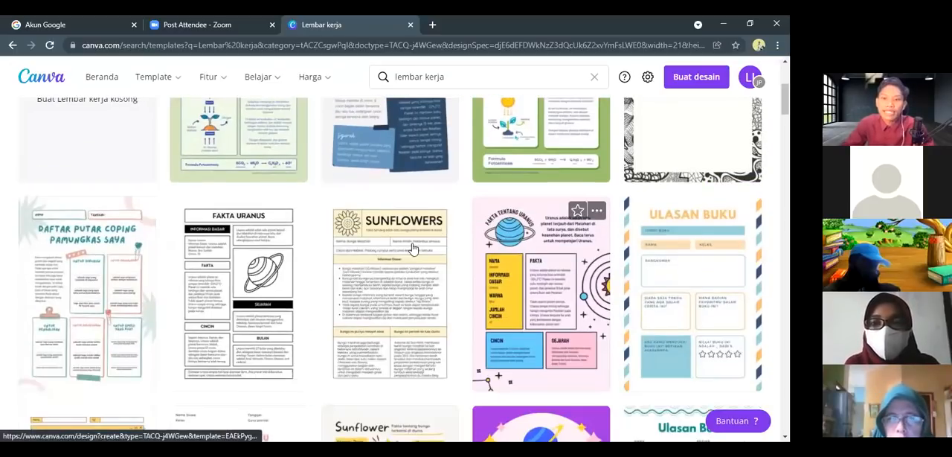
scroll(457, 251, "up", 3)
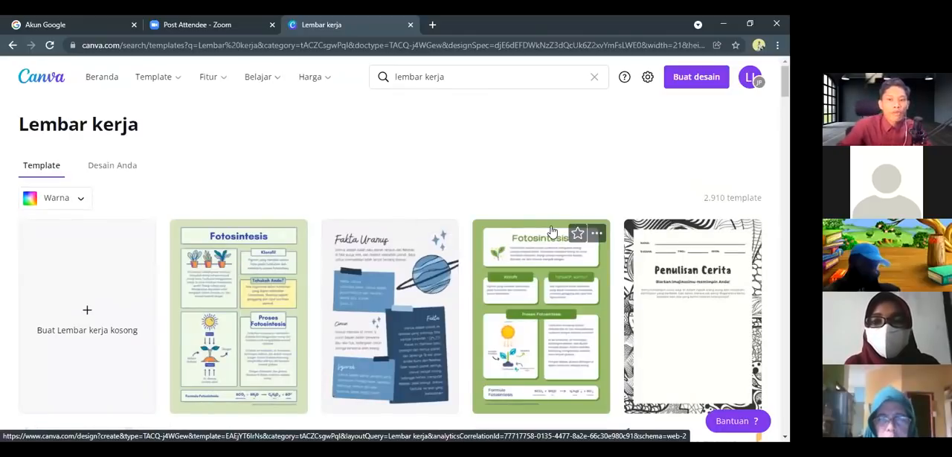
scroll(528, 272, "down", 5)
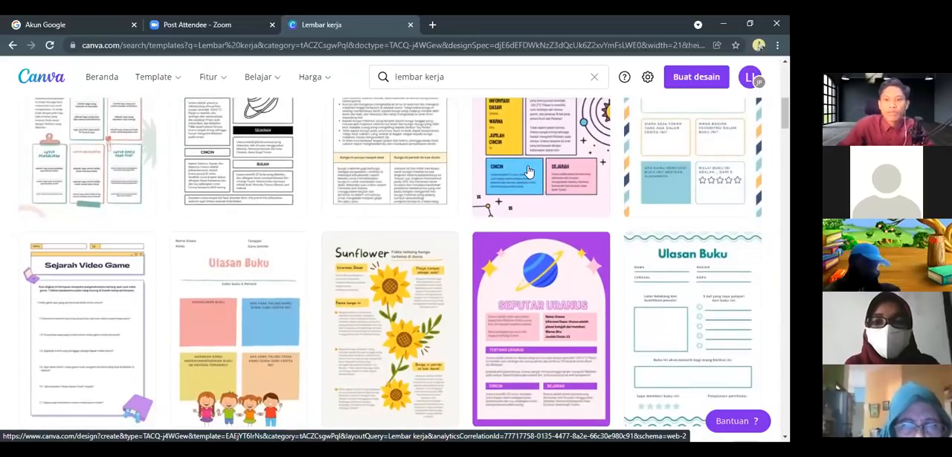
scroll(530, 205, "up", 3)
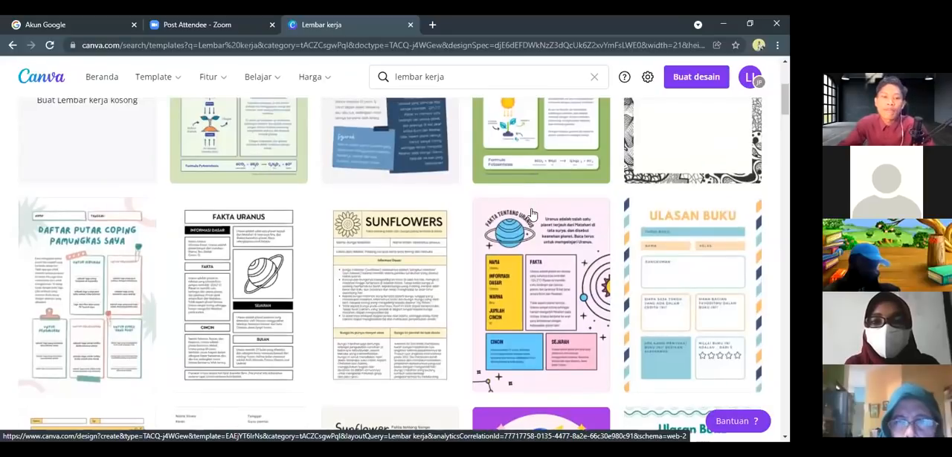
scroll(532, 214, "up", 2)
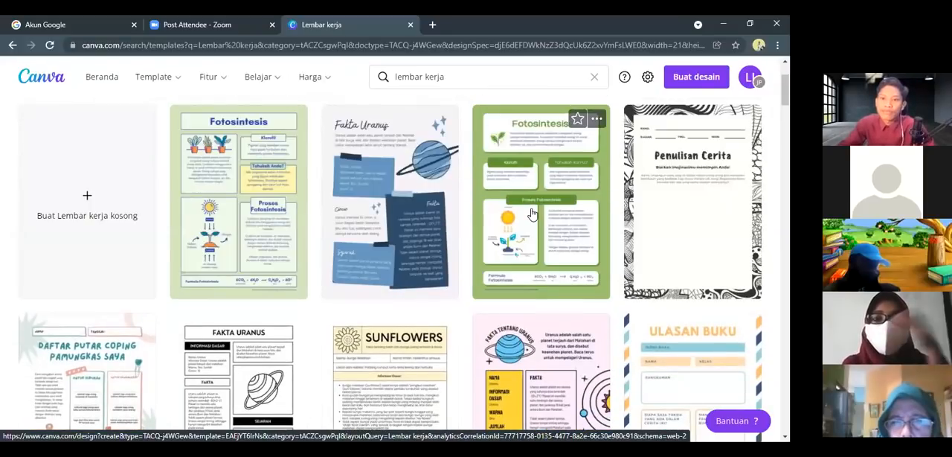
scroll(532, 214, "up", 2)
scroll(443, 267, "down", 5)
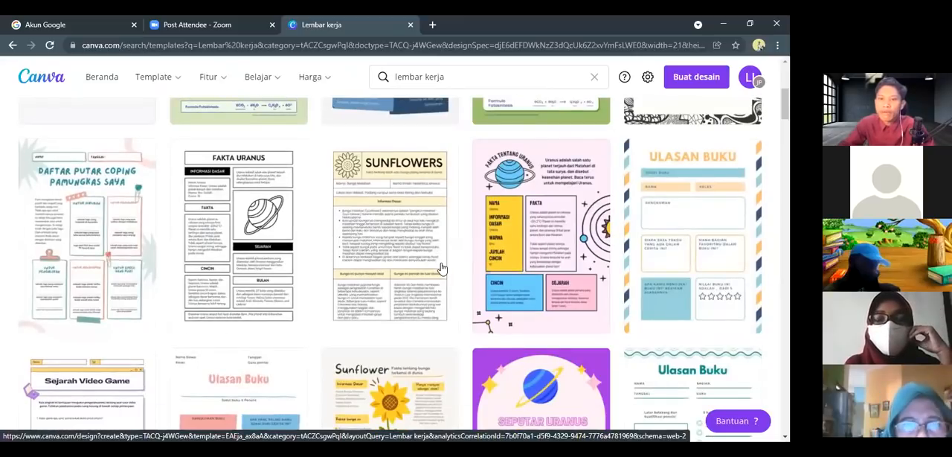
scroll(441, 268, "down", 10)
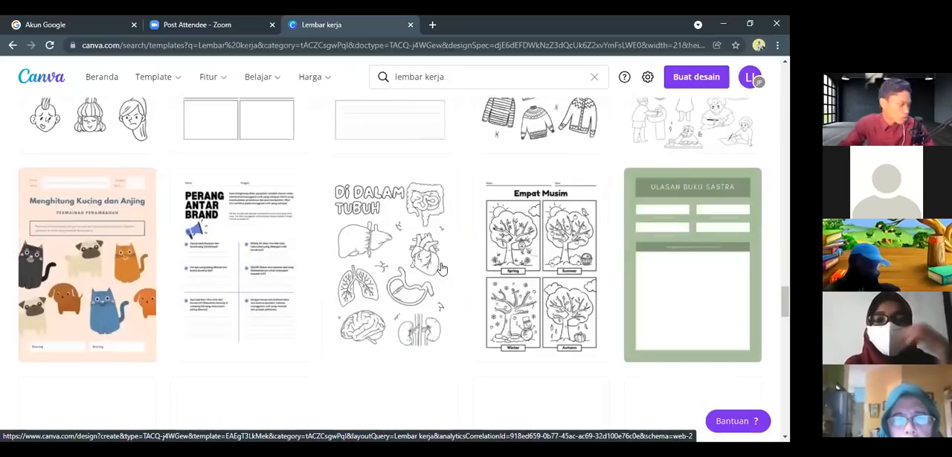
scroll(442, 270, "down", 2)
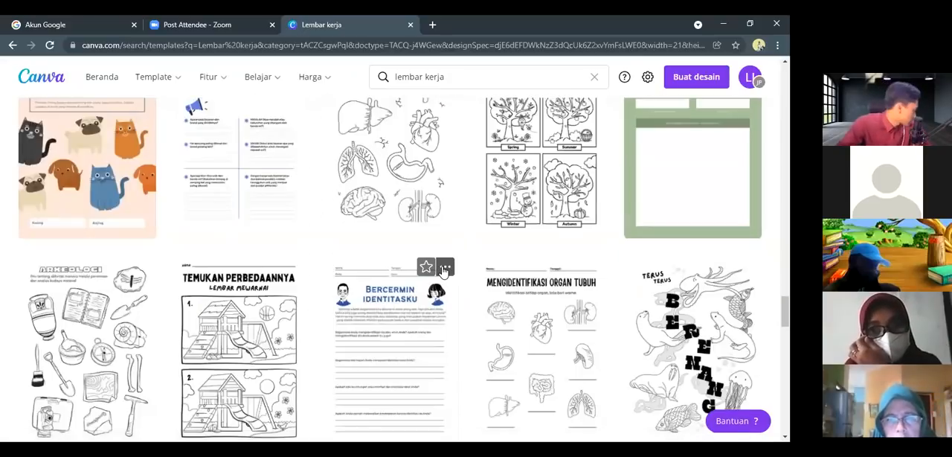
scroll(444, 273, "up", 12)
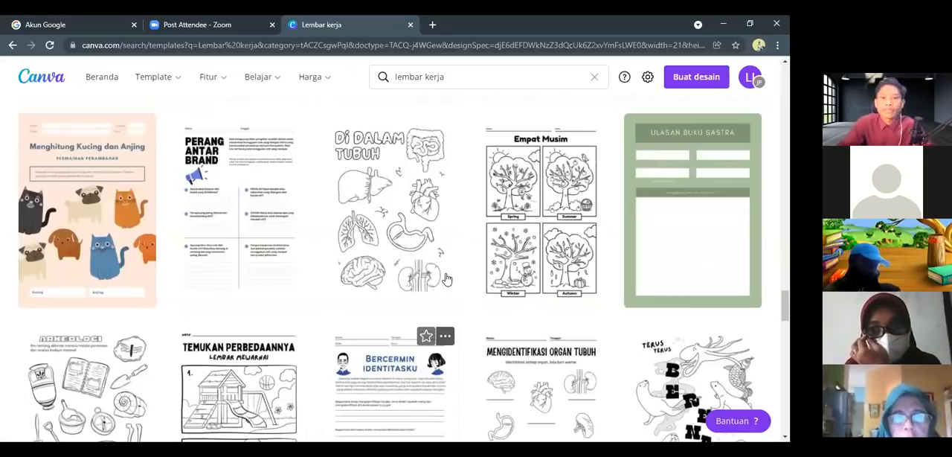
scroll(333, 174, "up", 10)
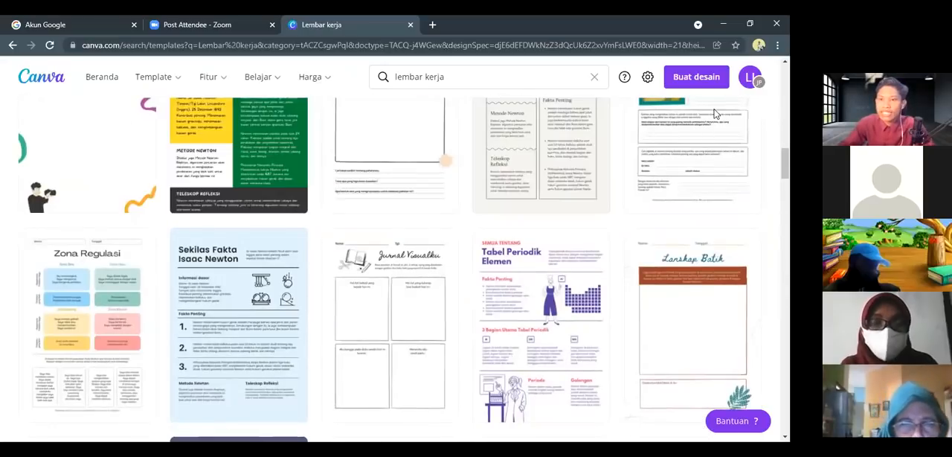
scroll(478, 281, "up", 10)
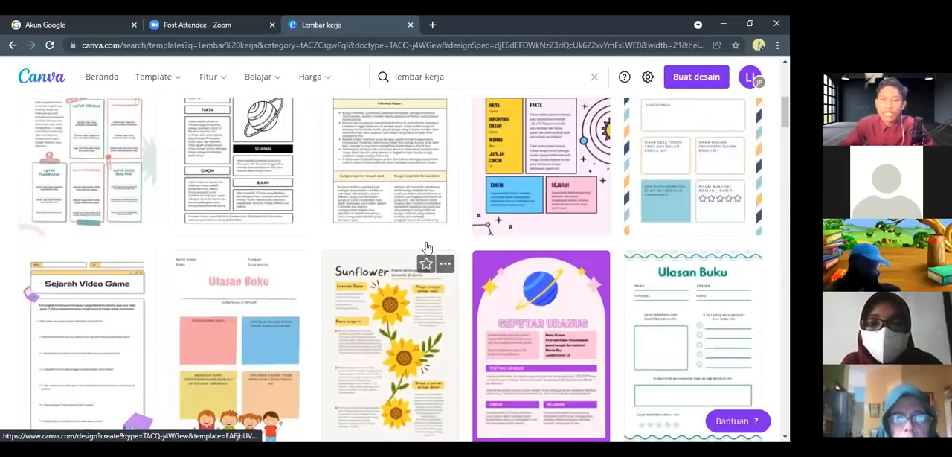
List the account's own designs matching lembar kerja and preview the Lembar Kerja eBook design, then close the preview
left_click(117, 164)
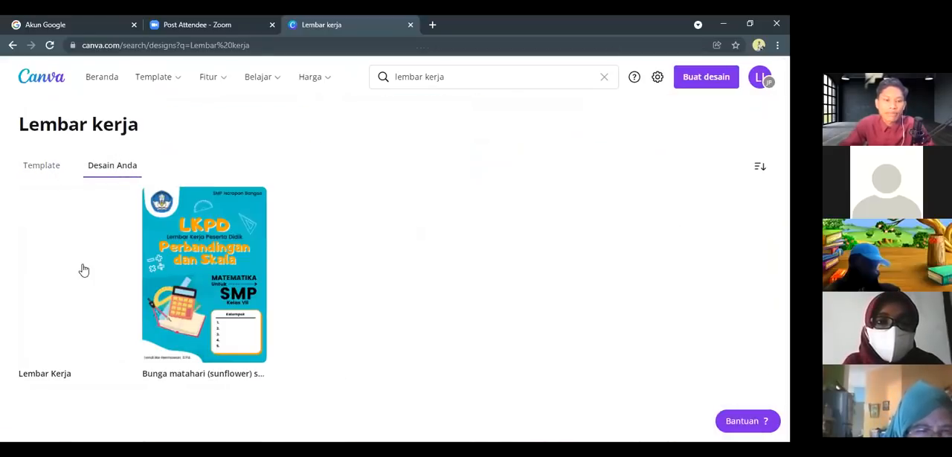
left_click(61, 259)
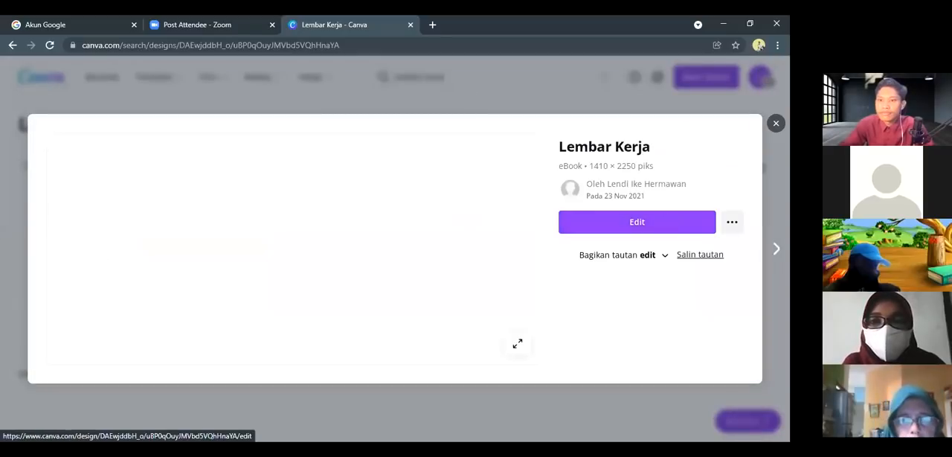
left_click(776, 124)
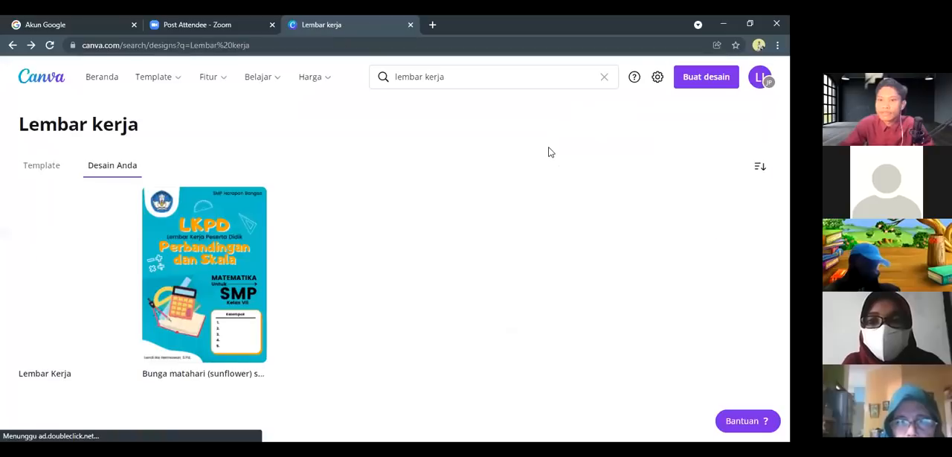
Open the LKPD Perbandingan dan Skala mathematics design for editing and let the unresponsive page keep loading
left_click(200, 246)
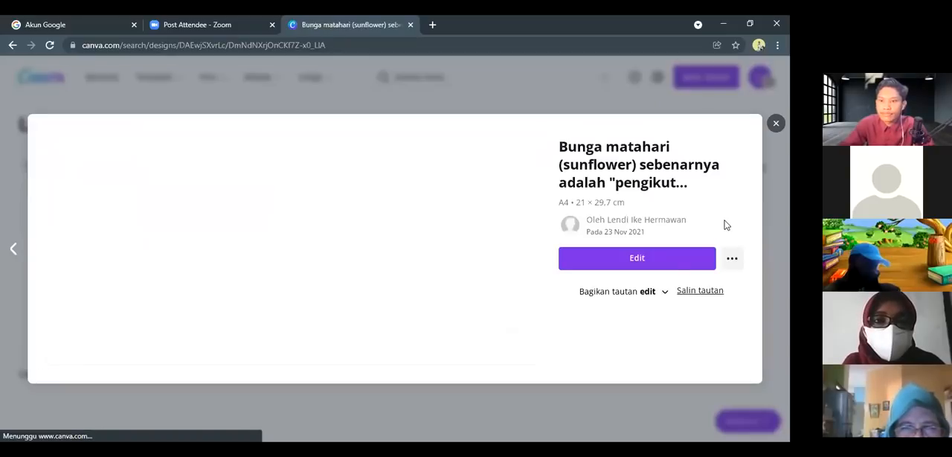
left_click(675, 258)
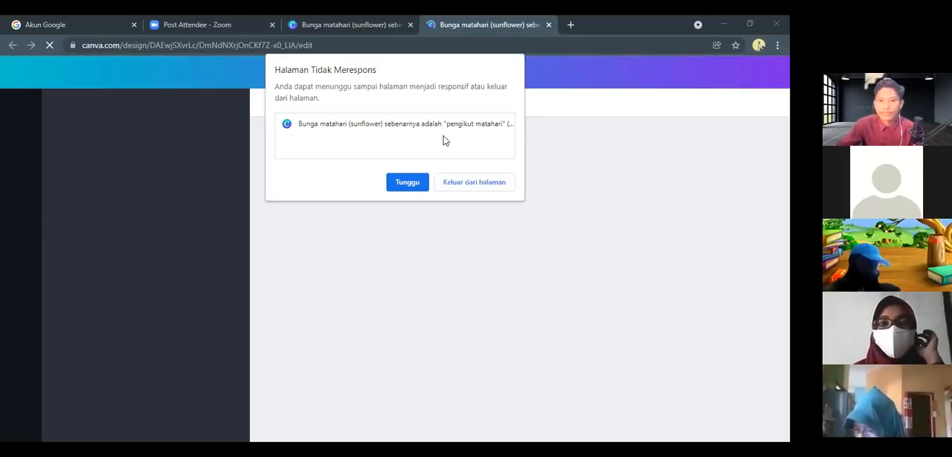
left_click(407, 182)
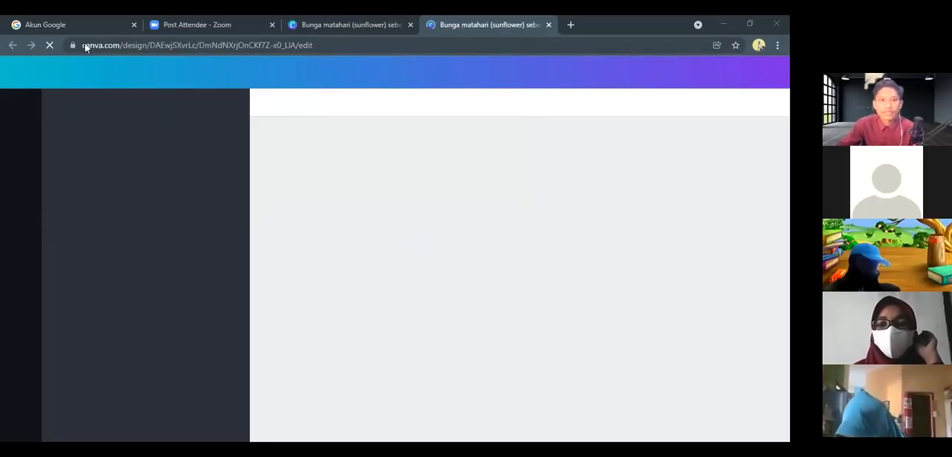
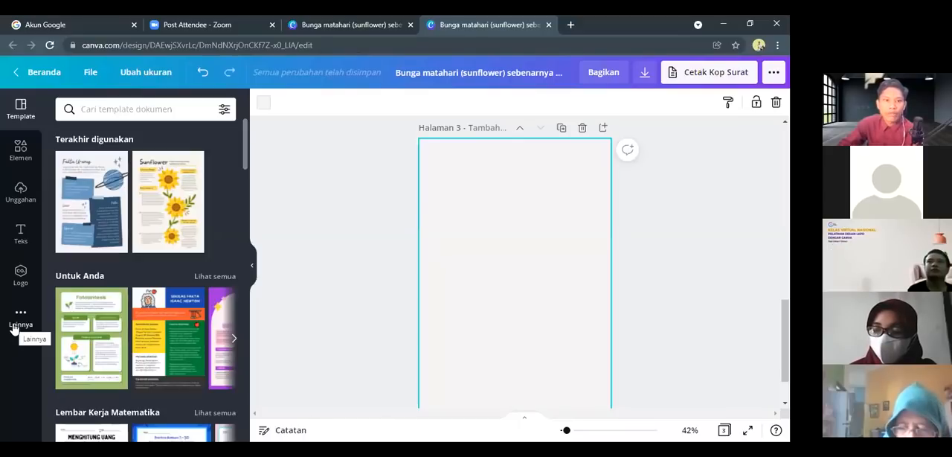
Search the design elements for "math" using the recent search term
left_click(21, 149)
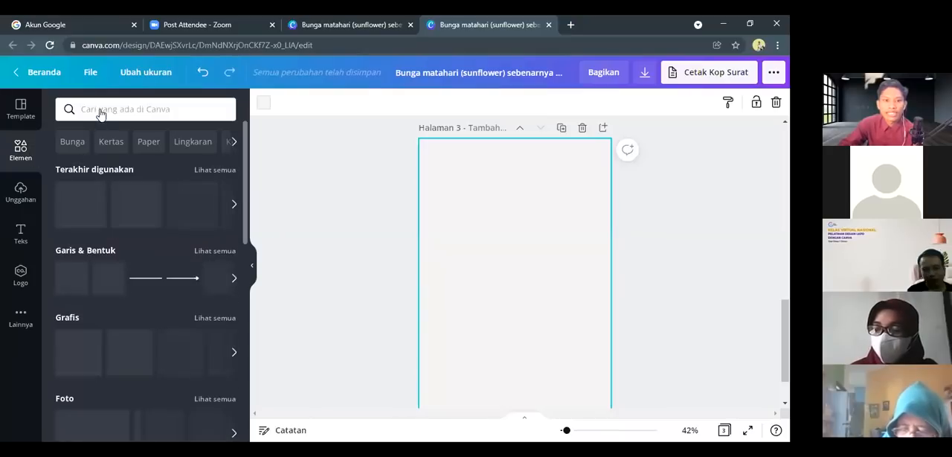
left_click(101, 109)
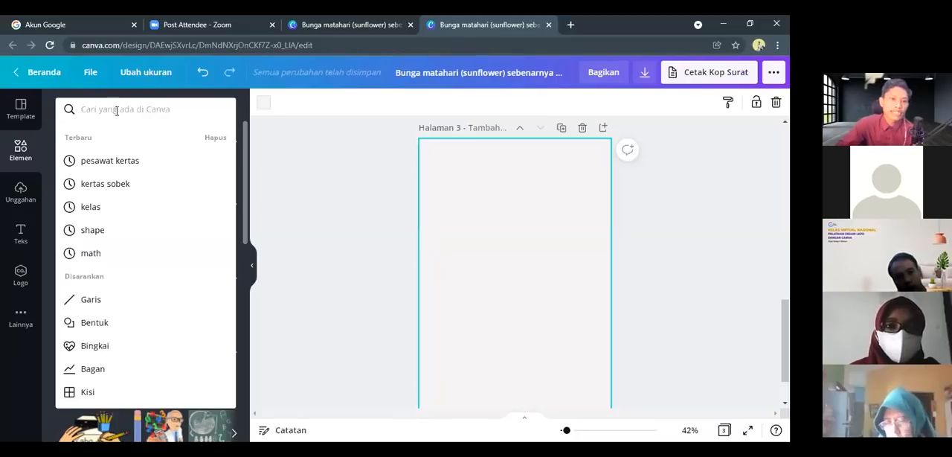
left_click(91, 253)
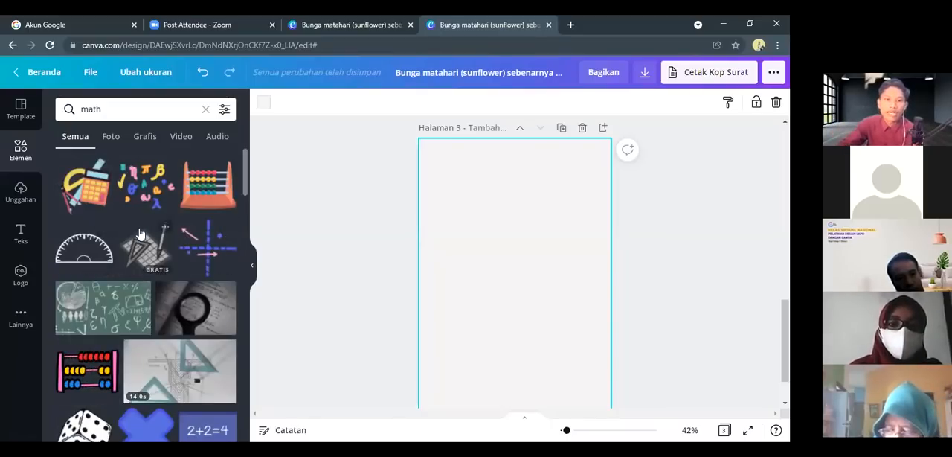
Examine the range of illustrations, photos and videos offered among the "math" elements
scroll(141, 242, "down", 3)
scroll(141, 242, "down", 2)
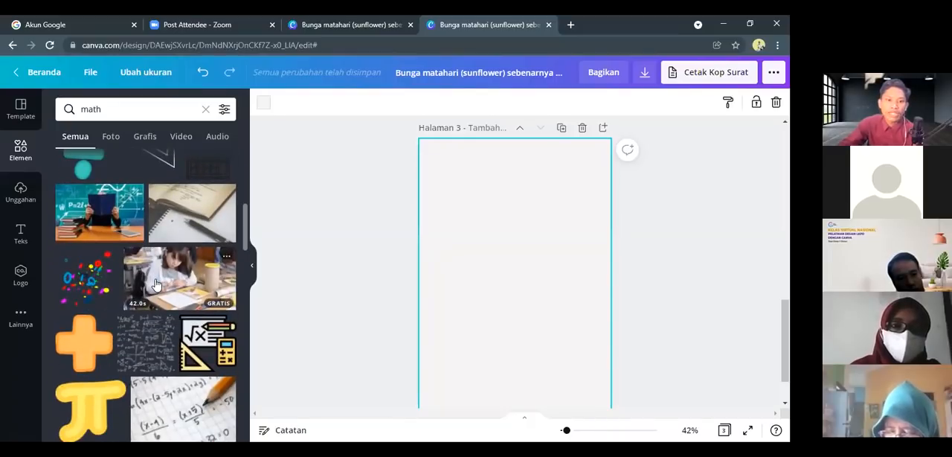
scroll(161, 321, "down", 2)
scroll(128, 330, "down", 3)
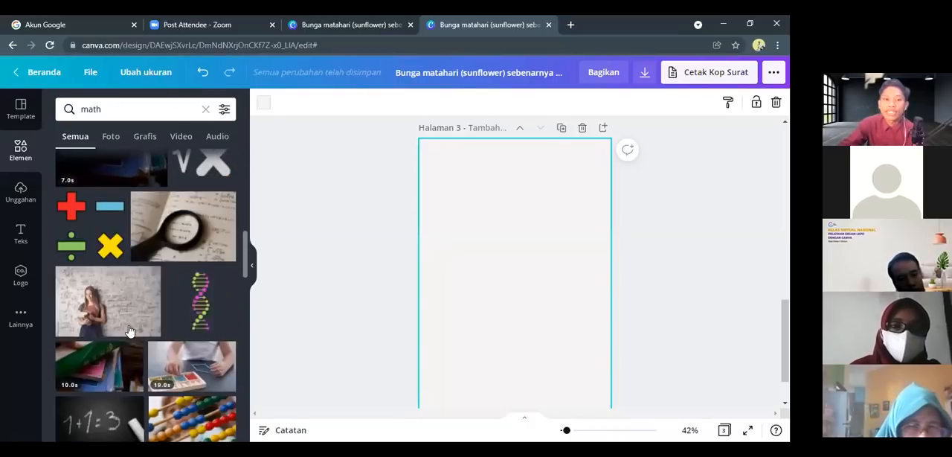
scroll(128, 330, "down", 7)
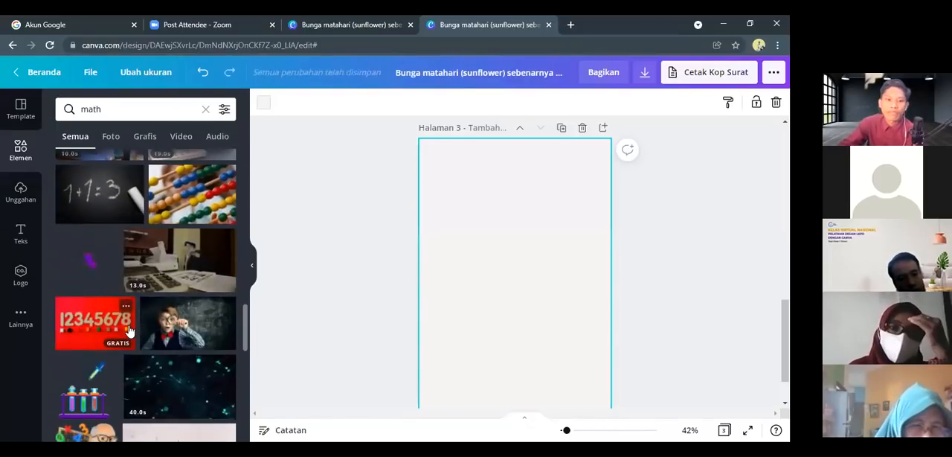
scroll(127, 330, "down", 2)
scroll(124, 330, "down", 2)
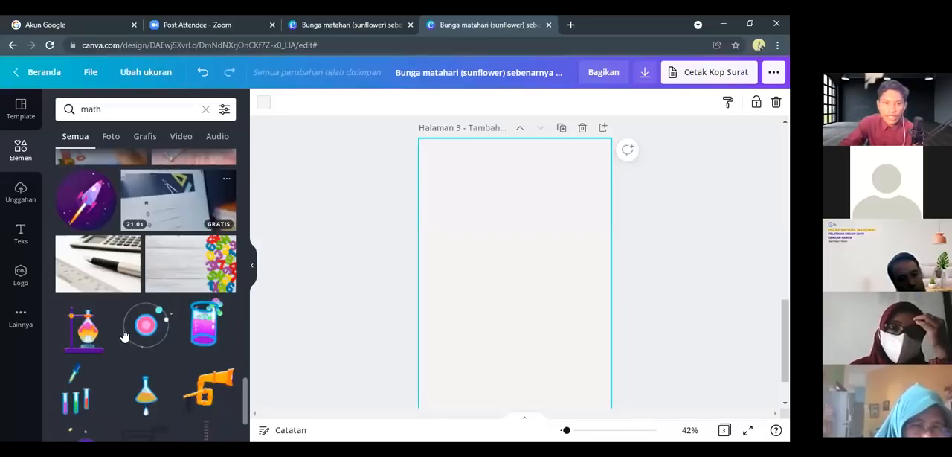
scroll(124, 330, "up", 15)
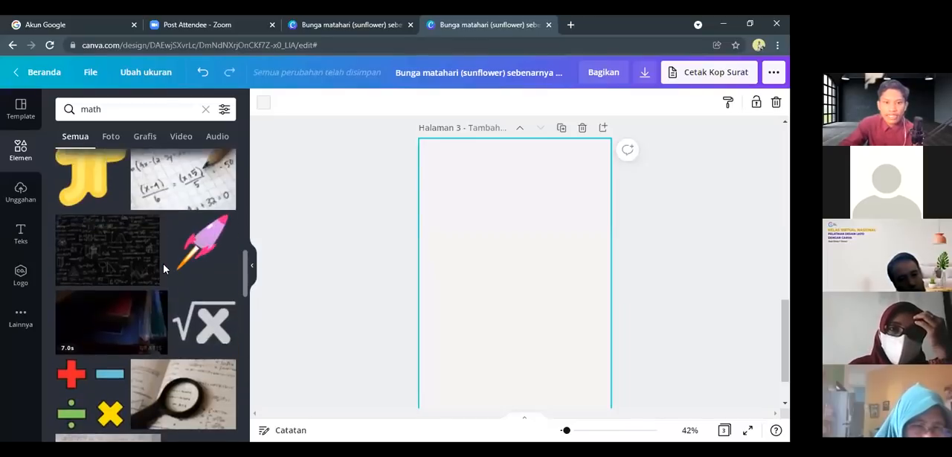
scroll(163, 268, "up", 5)
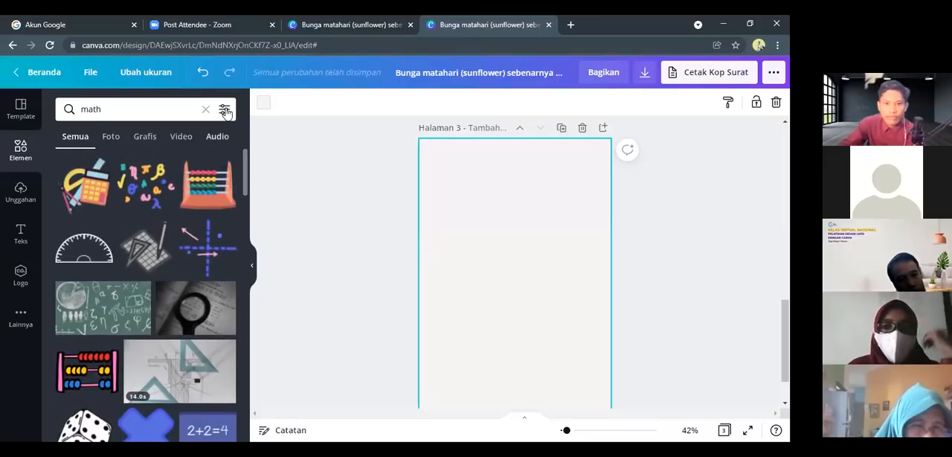
Filter the "math" elements to Vertikal orientation
left_click(224, 110)
left_click(166, 271)
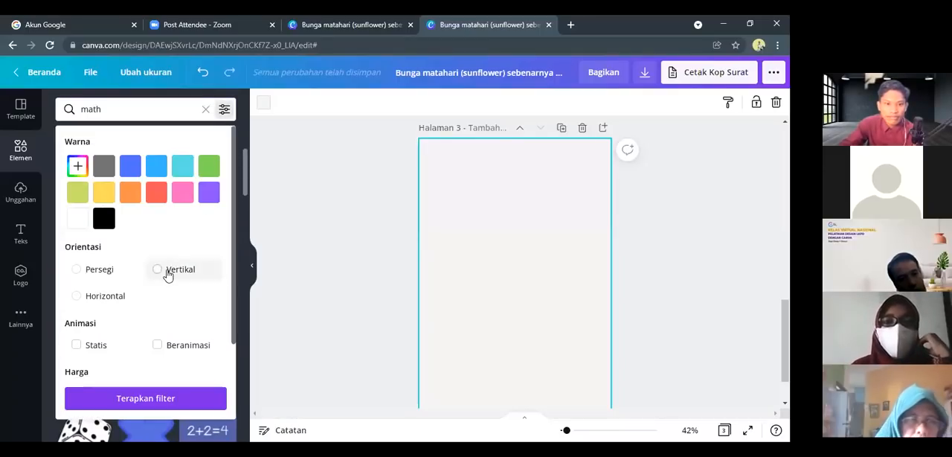
left_click(149, 399)
Add the vertical photo of a blank notebook, compass and protractor on a wooden table to page 3
scroll(146, 257, "down", 3)
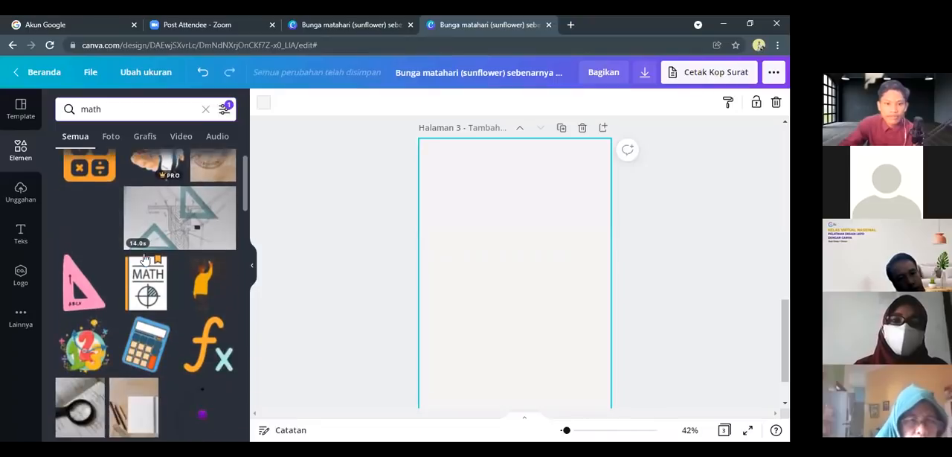
scroll(146, 257, "down", 5)
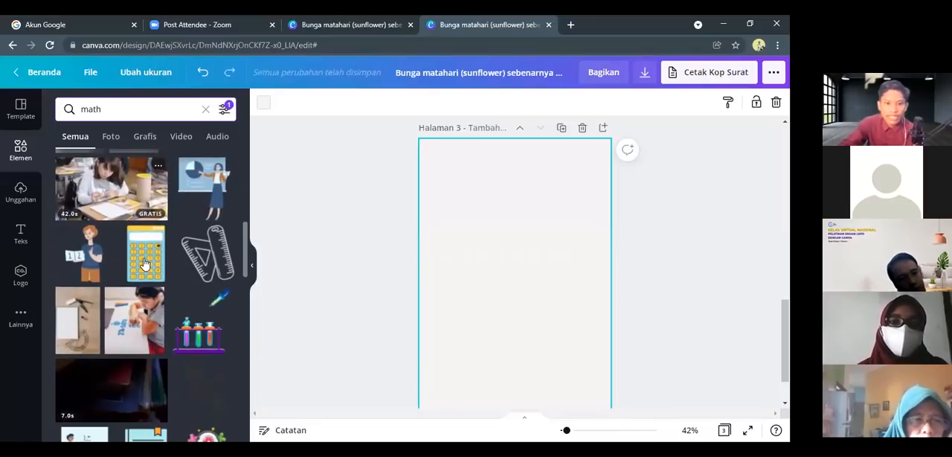
scroll(145, 264, "down", 1)
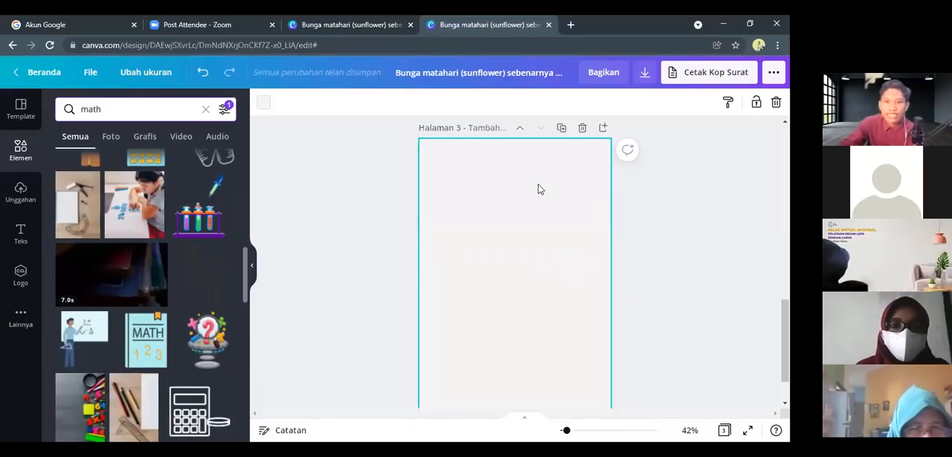
left_click(79, 212)
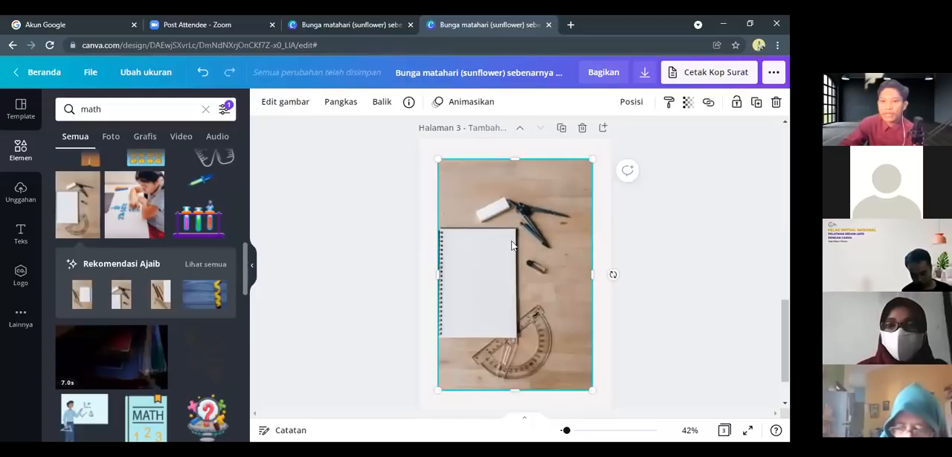
Enlarge the notebook photo from two opposite corners to about 21 × 31,5 so it covers all of page 3, then deselect it
scroll(492, 200, "up", 2)
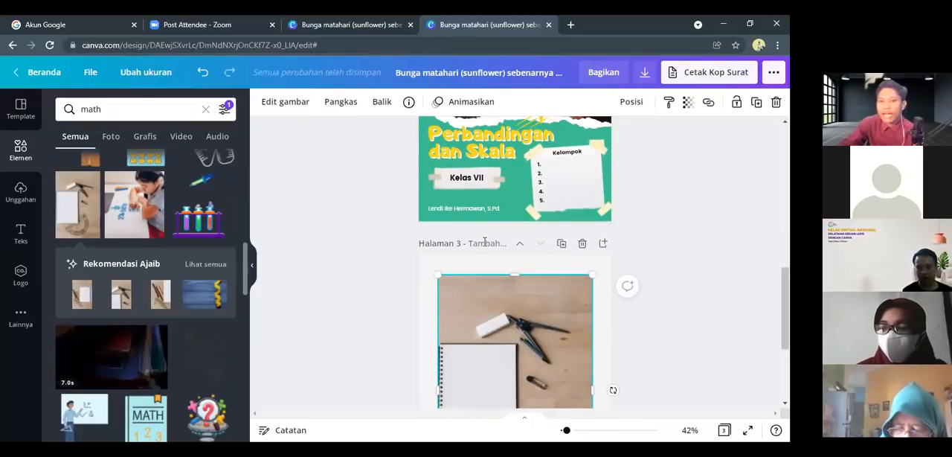
scroll(483, 178, "down", 2)
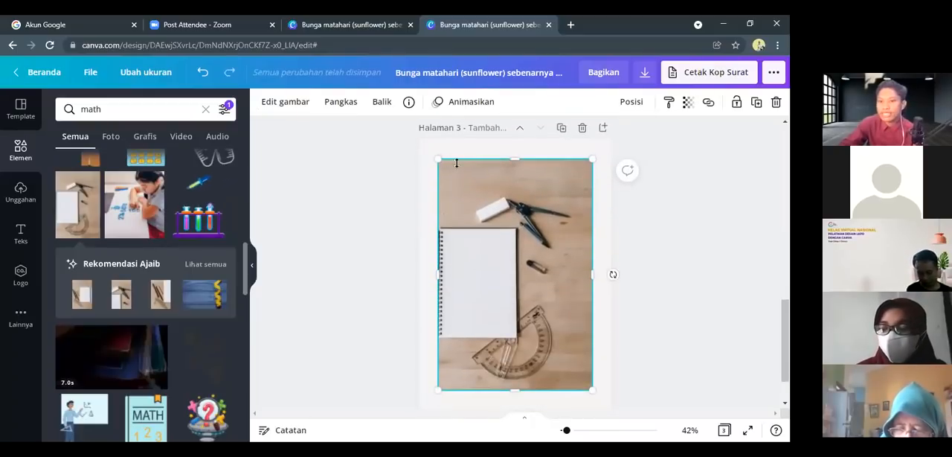
scroll(508, 204, "down", 1)
scroll(508, 204, "up", 1)
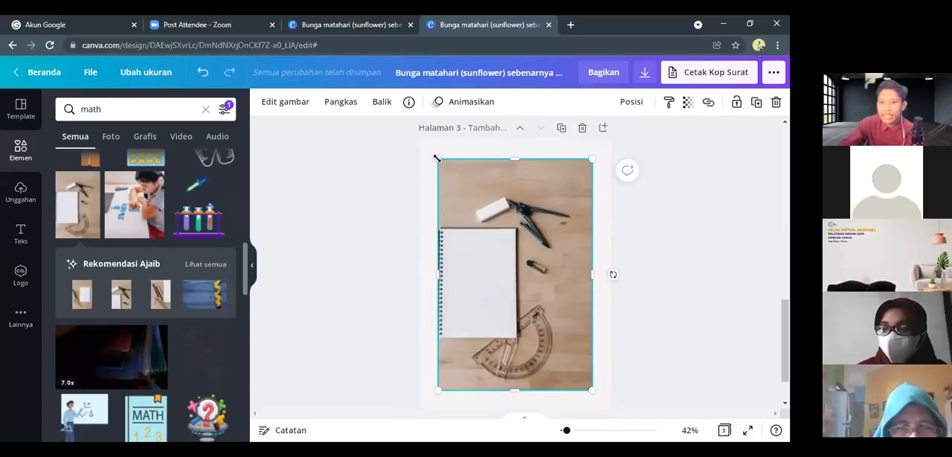
left_click_drag(431, 151, 418, 132)
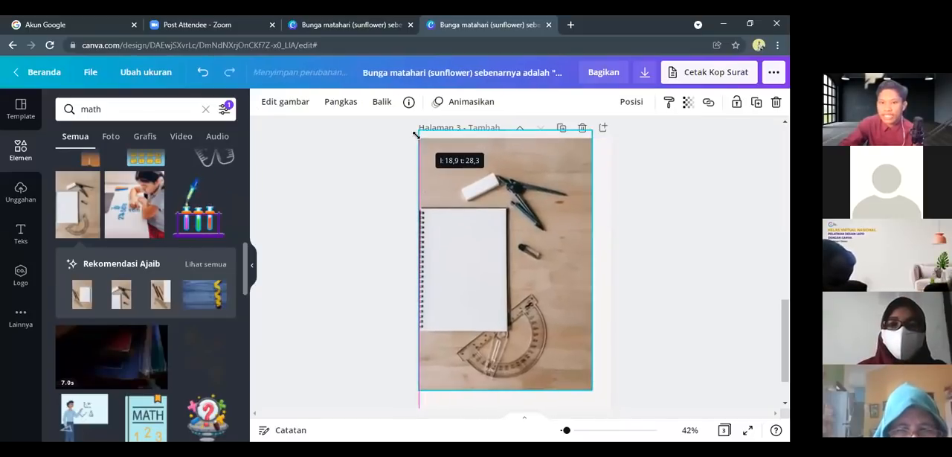
scroll(593, 370, "down", 1)
scroll(593, 370, "up", 1)
scroll(599, 387, "down", 1)
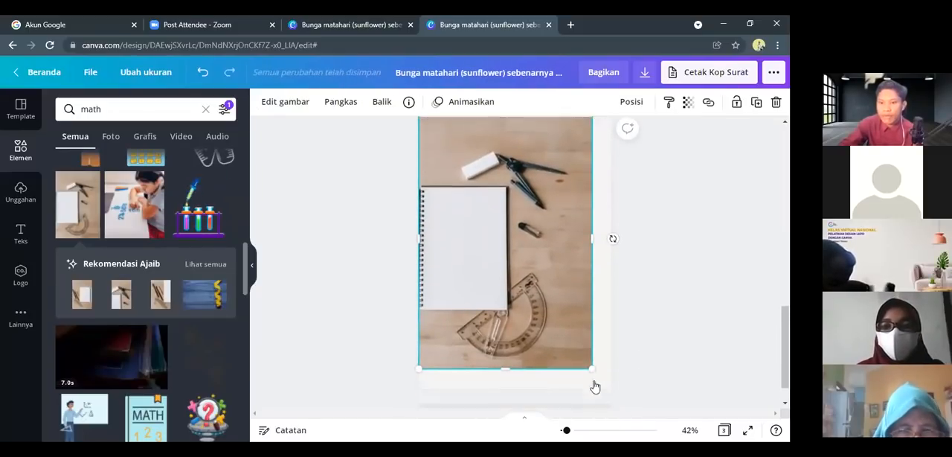
left_click_drag(592, 335, 610, 361)
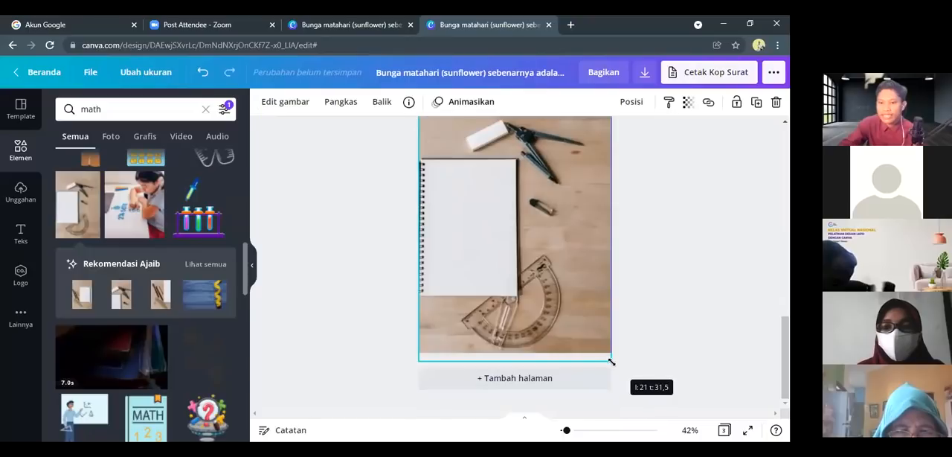
scroll(630, 314, "up", 2)
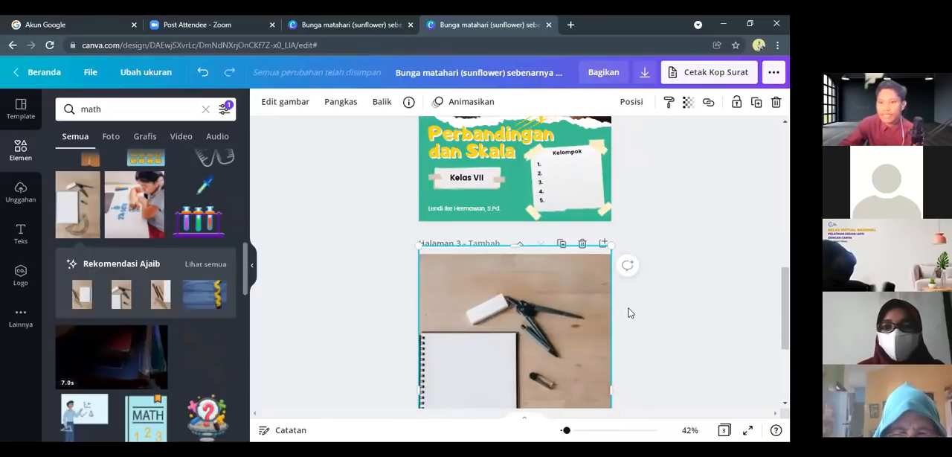
left_click(627, 313)
scroll(503, 331, "down", 2)
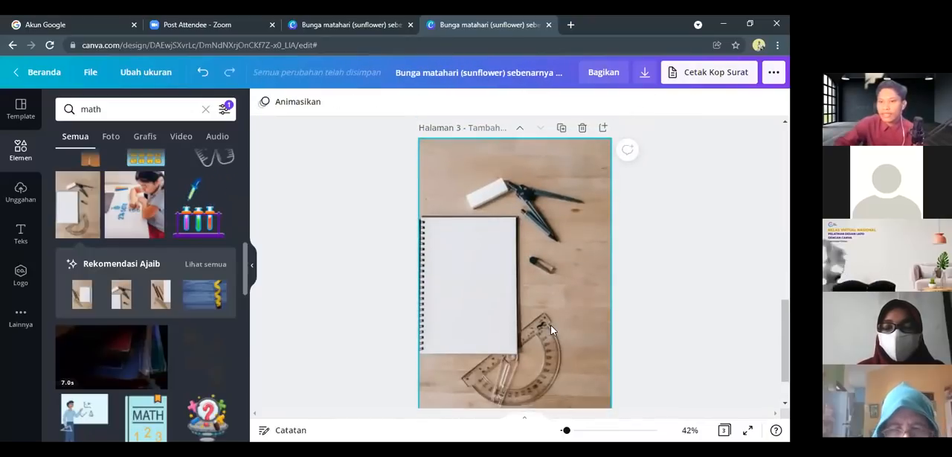
scroll(538, 245, "up", 1)
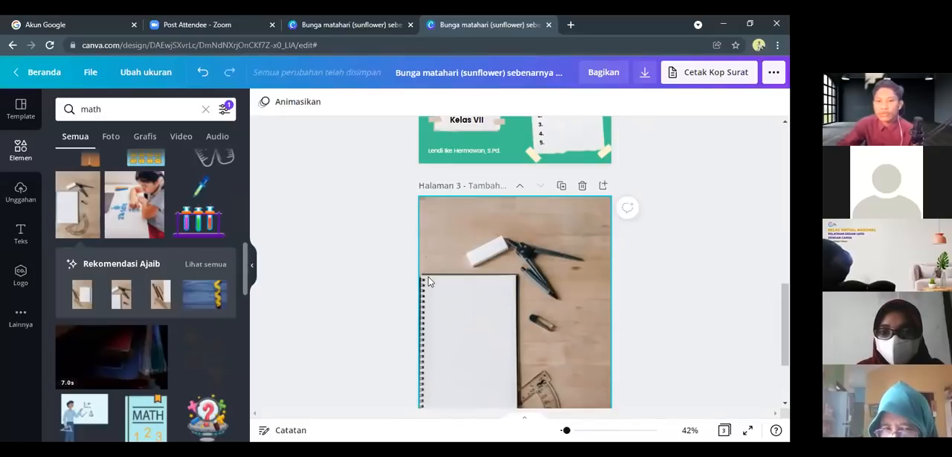
scroll(428, 281, "down", 2)
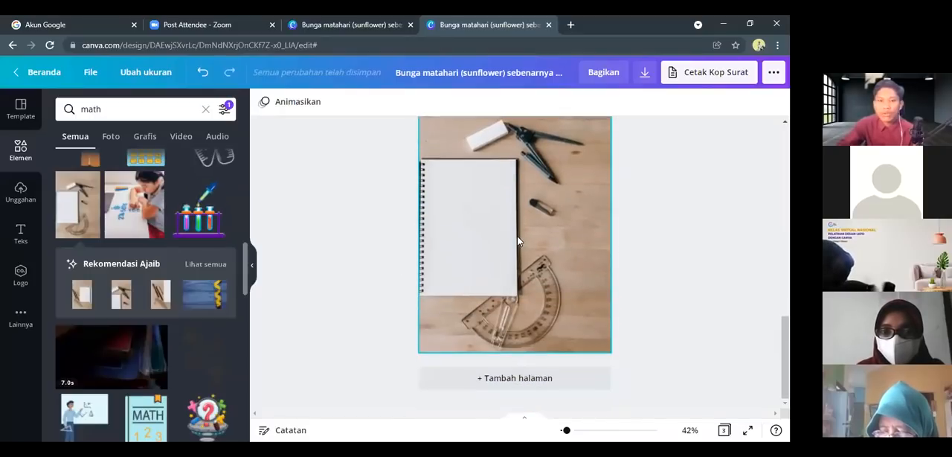
scroll(487, 212, "up", 3)
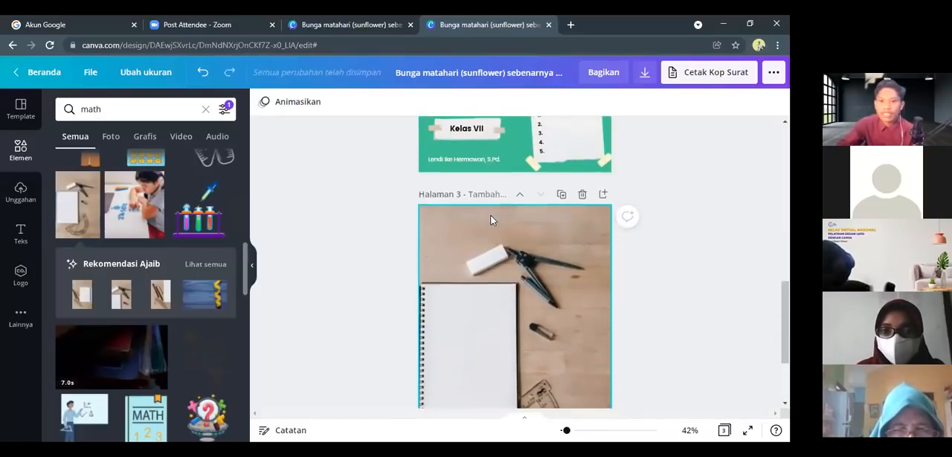
Replace the element search with the recent term "shape" and look through the offered shapes
left_click(116, 111)
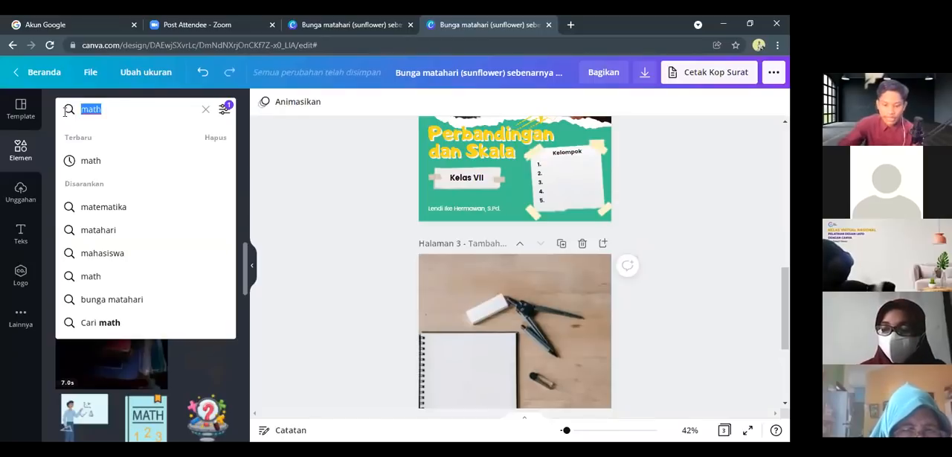
key("BackSpace")
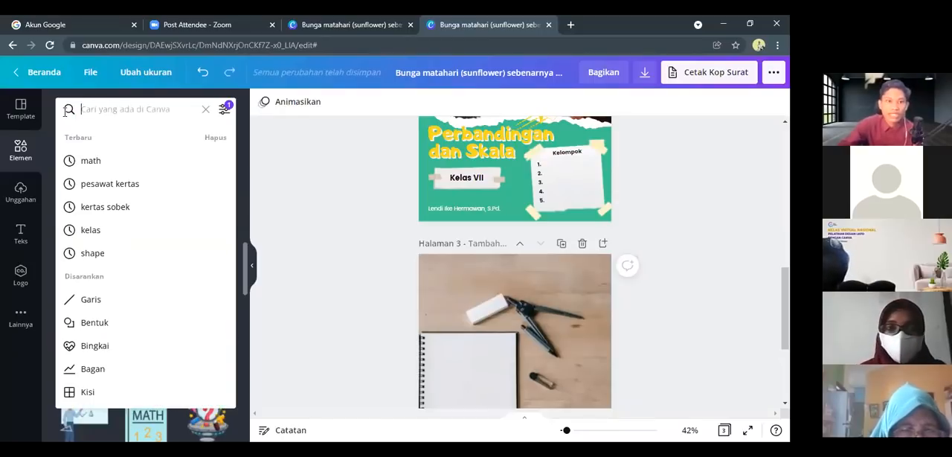
left_click(92, 253)
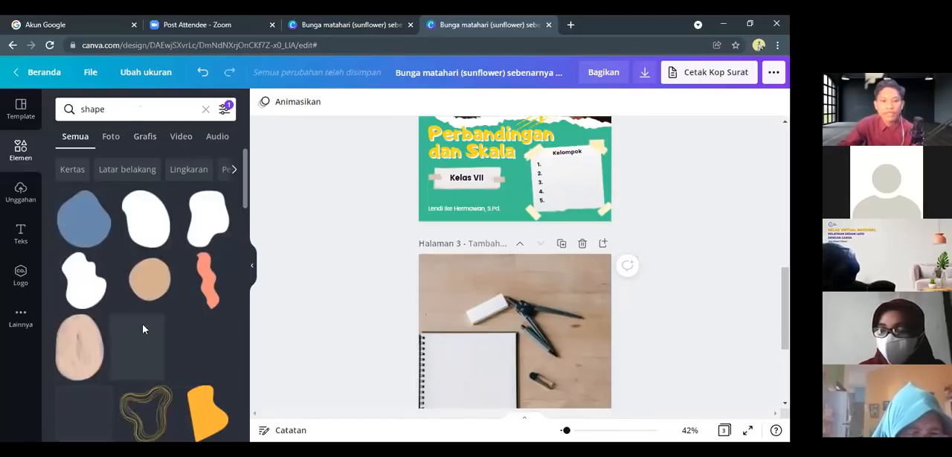
scroll(142, 345, "down", 10)
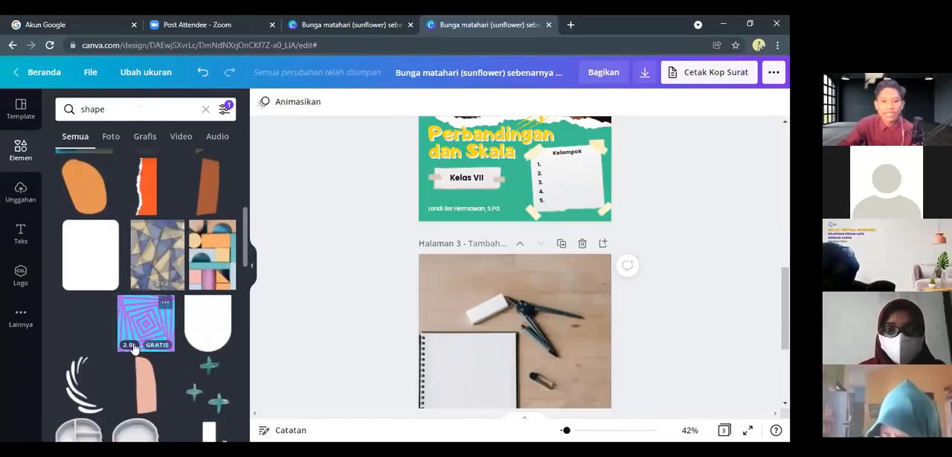
scroll(90, 192, "up", 10)
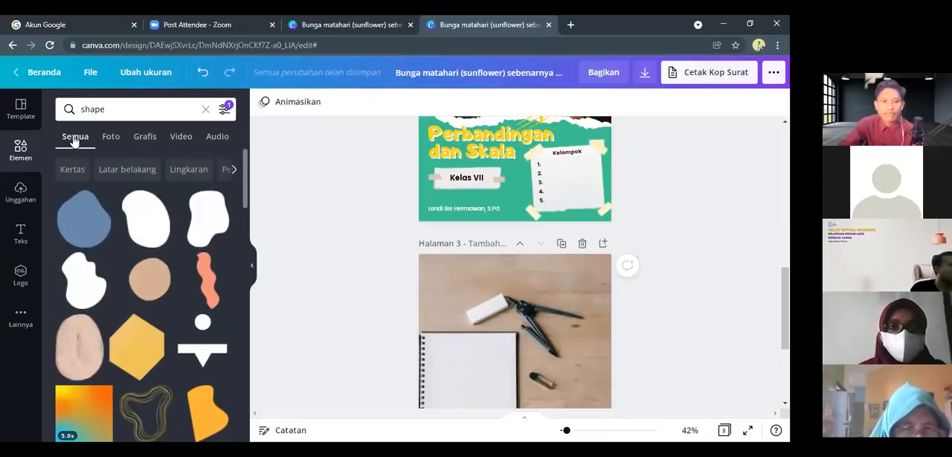
Leave the shape search and list the full Garis & Bentuk collection of elements down to the basic shapes
left_click(20, 149)
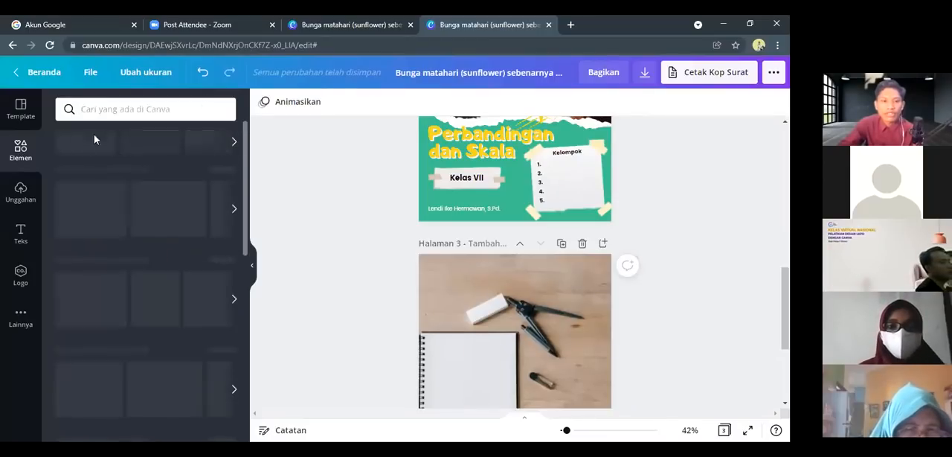
scroll(123, 187, "down", 2)
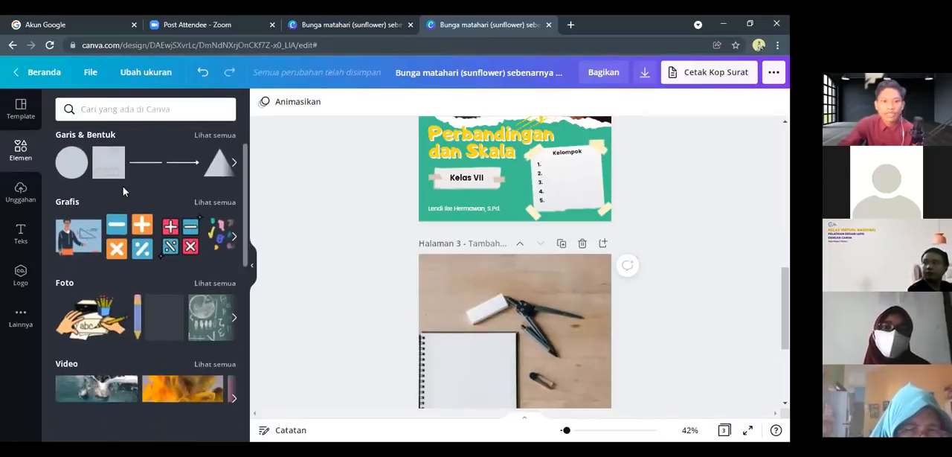
scroll(123, 186, "up", 2)
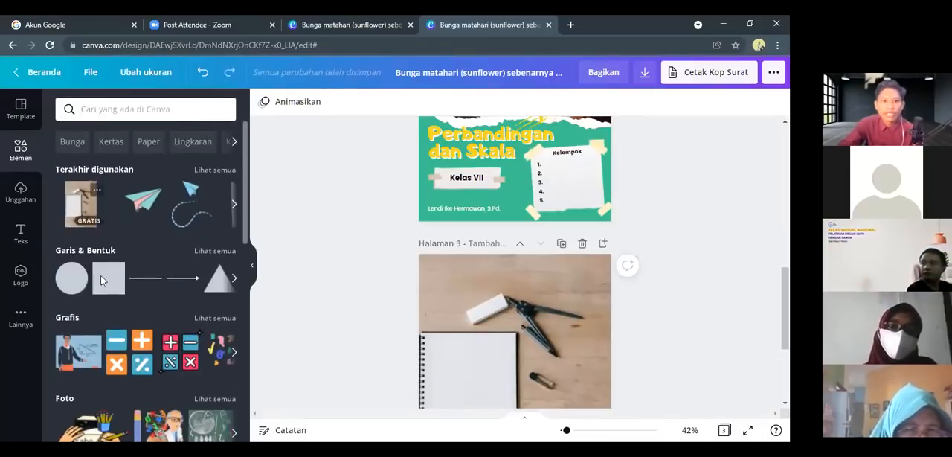
left_click(213, 251)
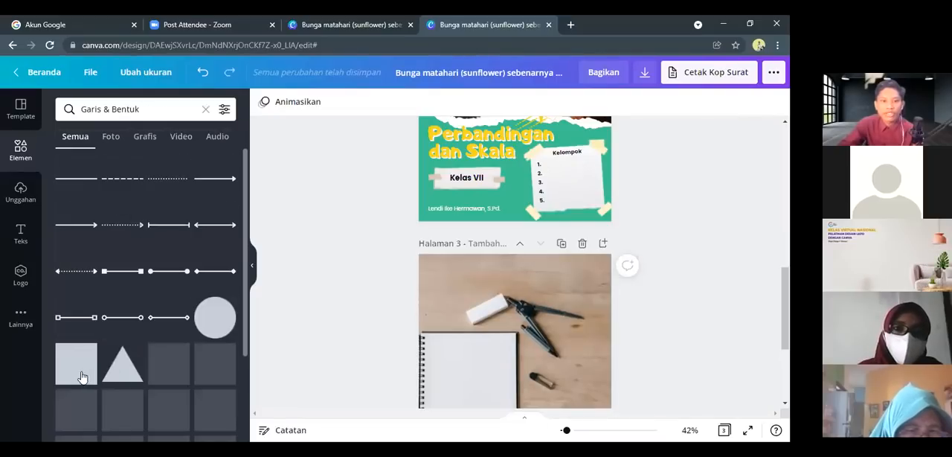
scroll(82, 377, "down", 1)
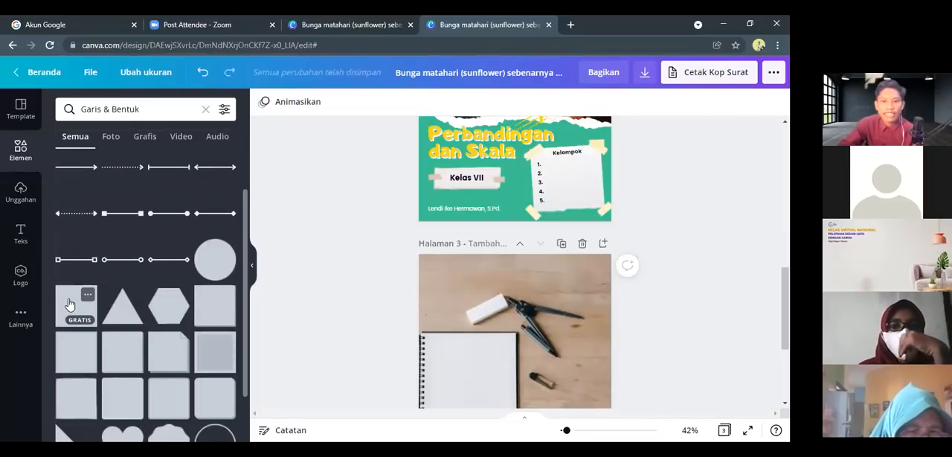
Add a plain square shape to page 3 and enlarge it past the page edges so it covers the whole notebook photo
left_click(68, 304)
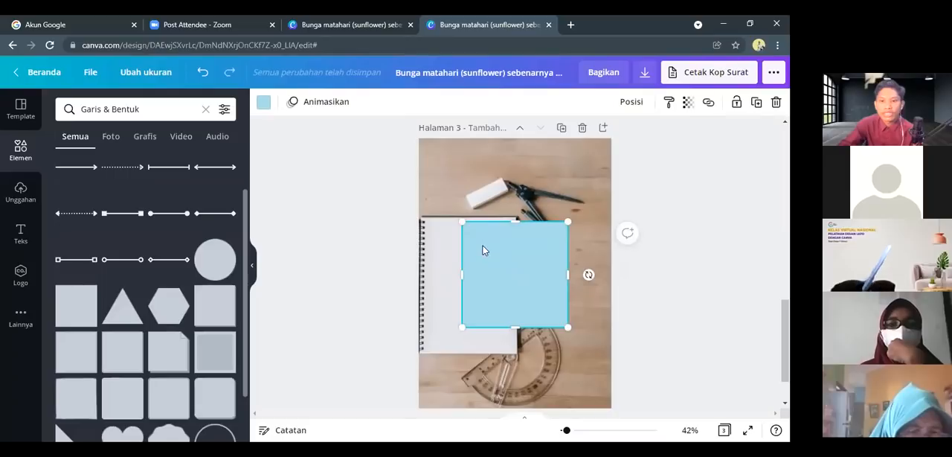
left_click_drag(454, 211, 388, 146)
left_click_drag(530, 271, 637, 311)
scroll(550, 270, "down", 2)
left_click_drag(519, 311, 518, 362)
scroll(536, 283, "up", 5)
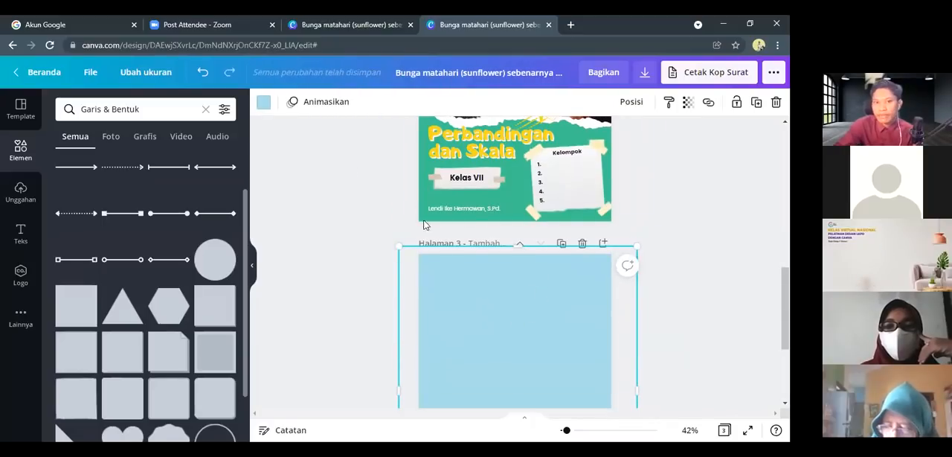
Recolour the square covering page 3 with the aqua blue (Biru aqua) from the document colours, then deselect it
left_click(264, 103)
left_click(442, 280)
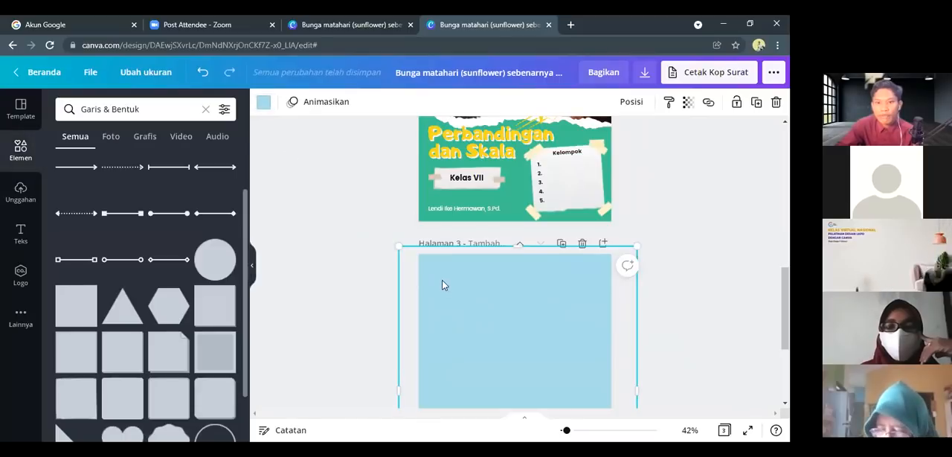
left_click(265, 107)
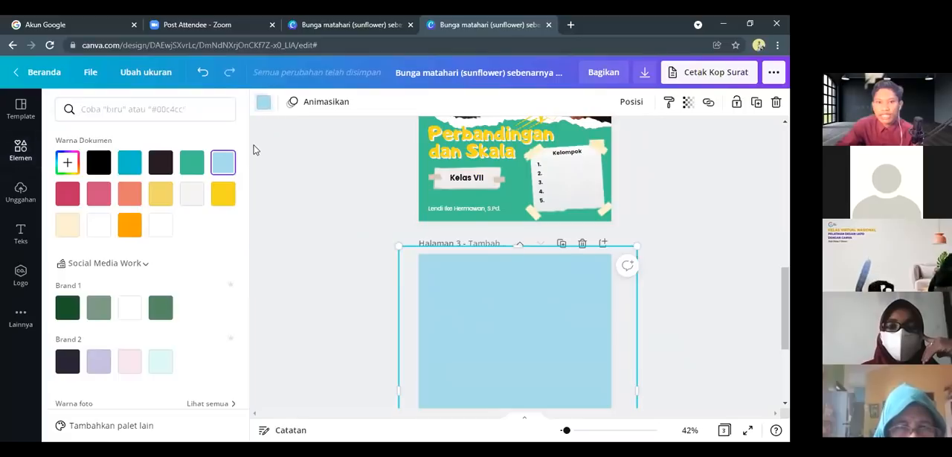
left_click(127, 171)
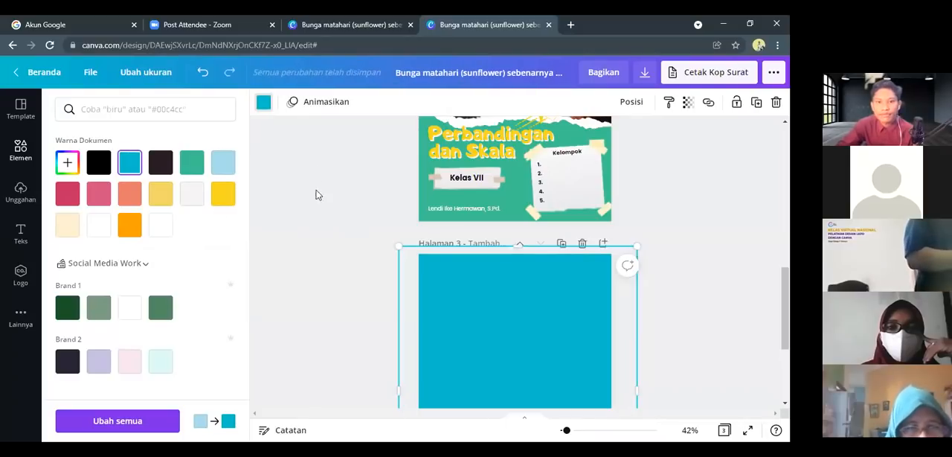
left_click(344, 238)
Set the blue square's transparency to 92 so the notebook photo shows faintly through it, then deselect it
scroll(537, 303, "down", 2)
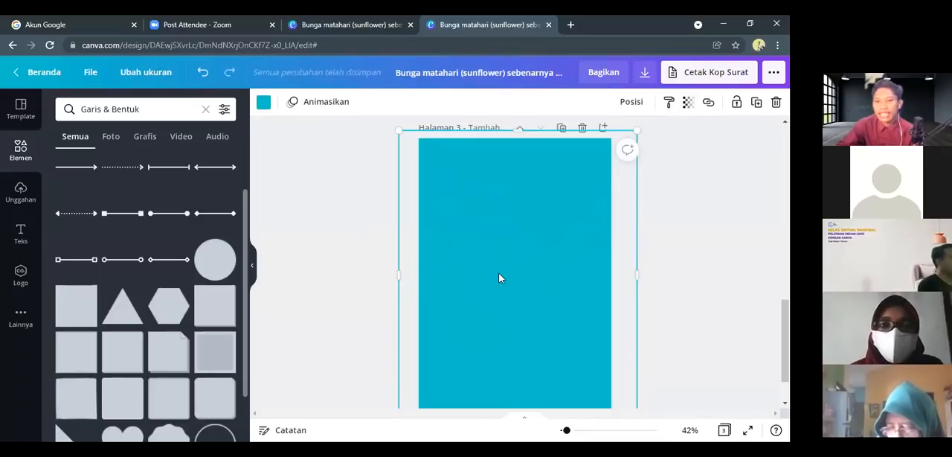
left_click(689, 108)
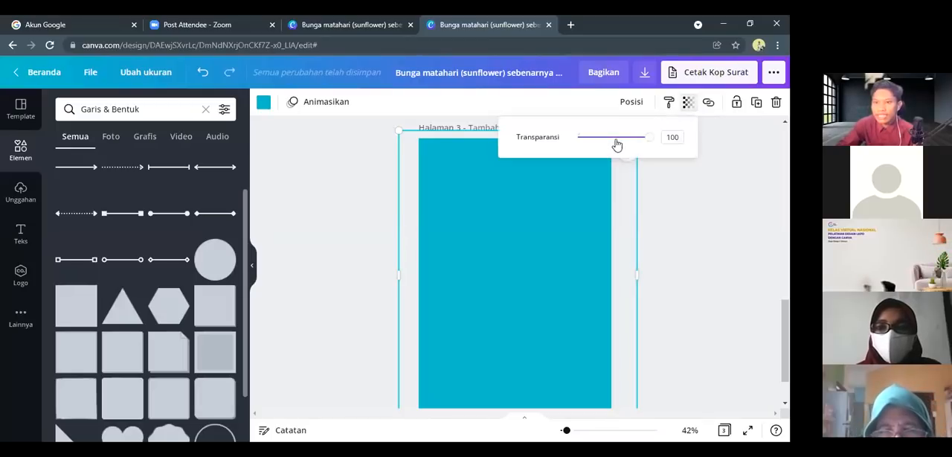
mouse_move(648, 141)
left_mouse_down()
mouse_move(613, 148)
mouse_move(642, 155)
left_mouse_up()
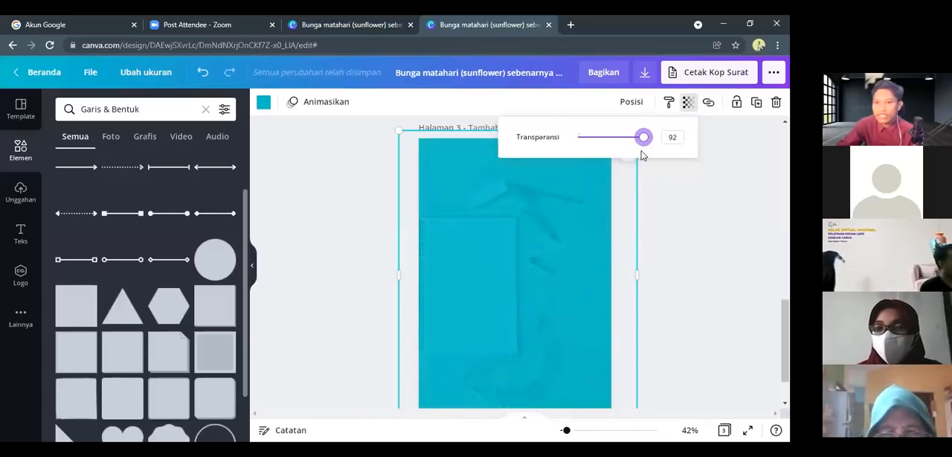
left_click(646, 242)
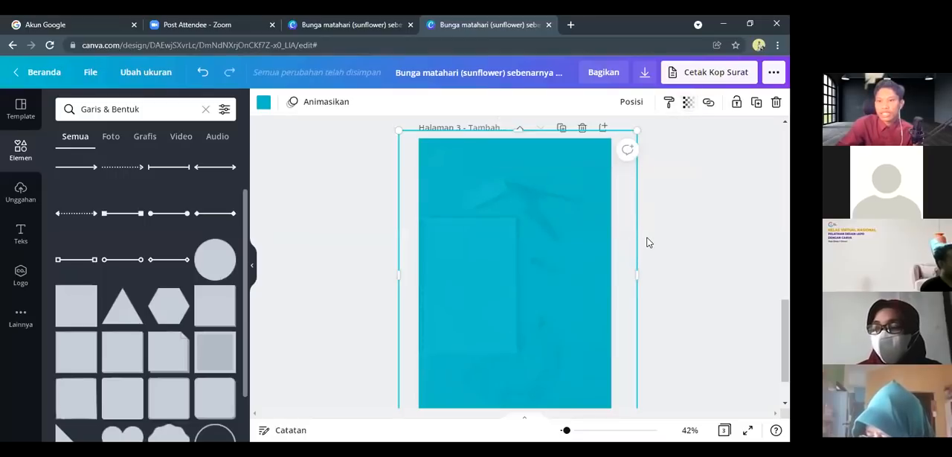
left_click(344, 271)
Examine the finished LKPD cover on page 1, especially its logo and background, and return to page 3
scroll(461, 242, "down", 1)
scroll(512, 256, "up", 3)
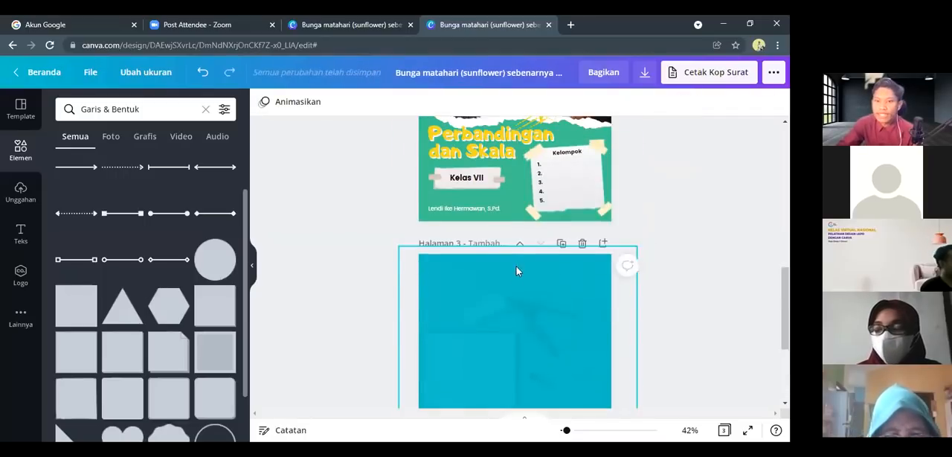
scroll(516, 271, "up", 1)
scroll(511, 134, "up", 2)
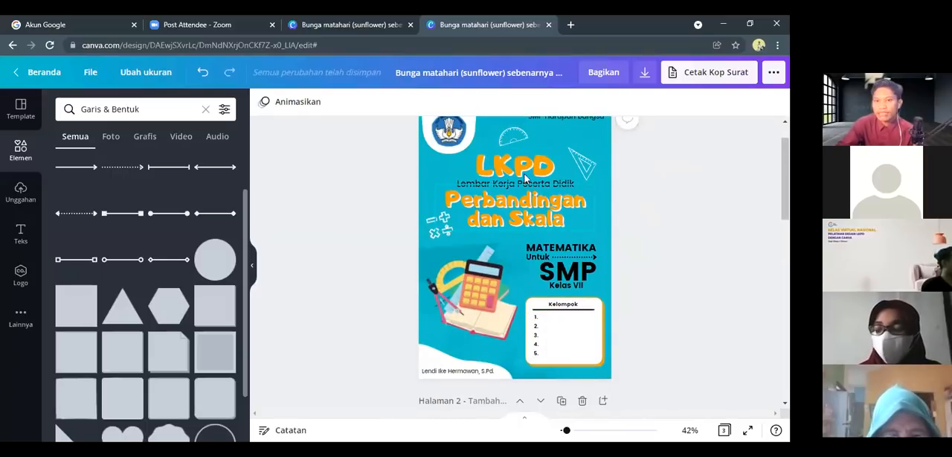
scroll(521, 196, "up", 1)
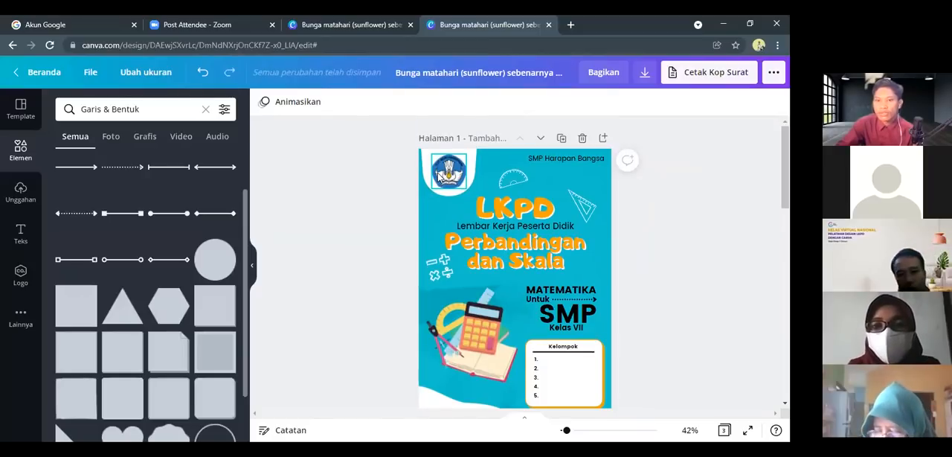
scroll(439, 182, "down", 5)
scroll(442, 184, "down", 5)
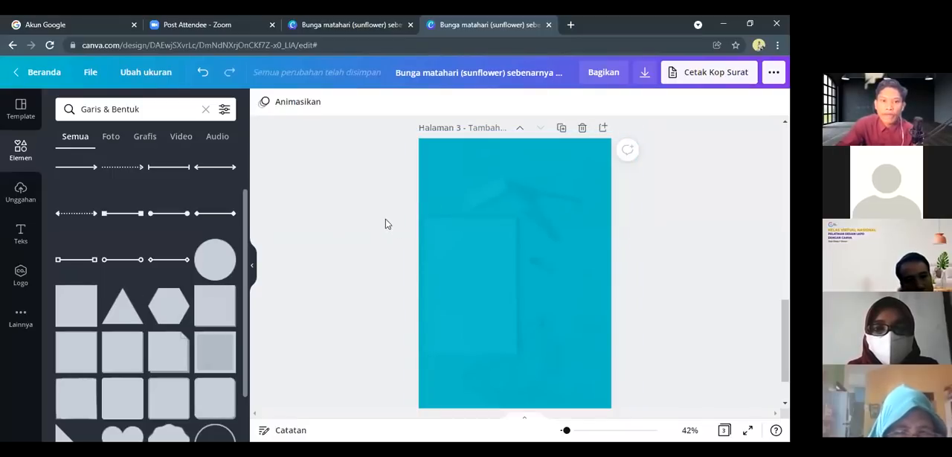
Upload the image 1200px-Logo_of_Ministry_of_Education_and_Culture_of_Republic_of_Indonesia.svg.png from the Downloads folder
left_click(20, 192)
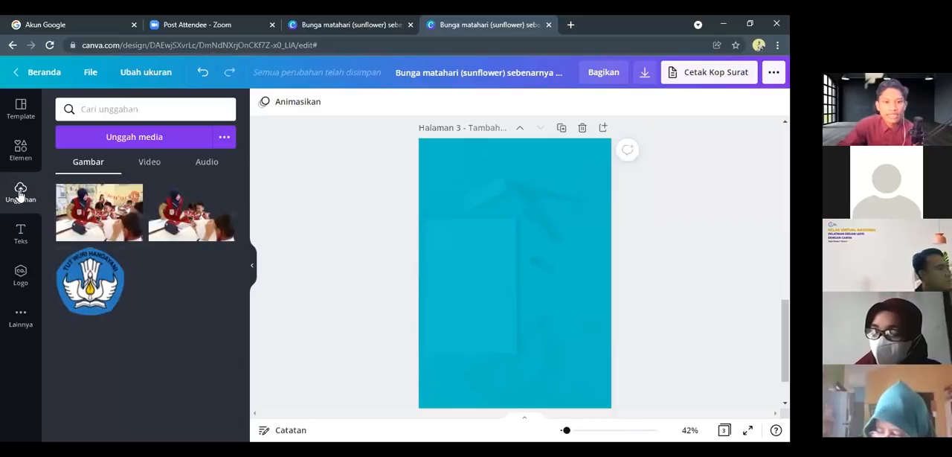
left_click(175, 140)
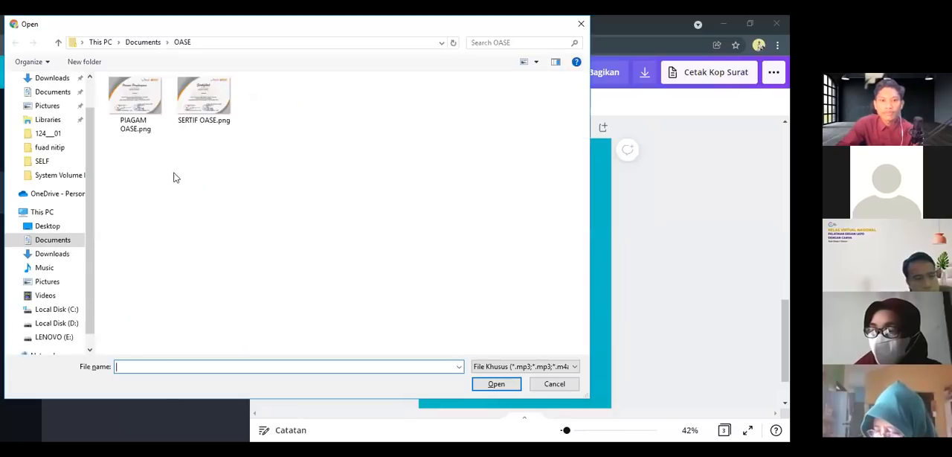
left_click(54, 254)
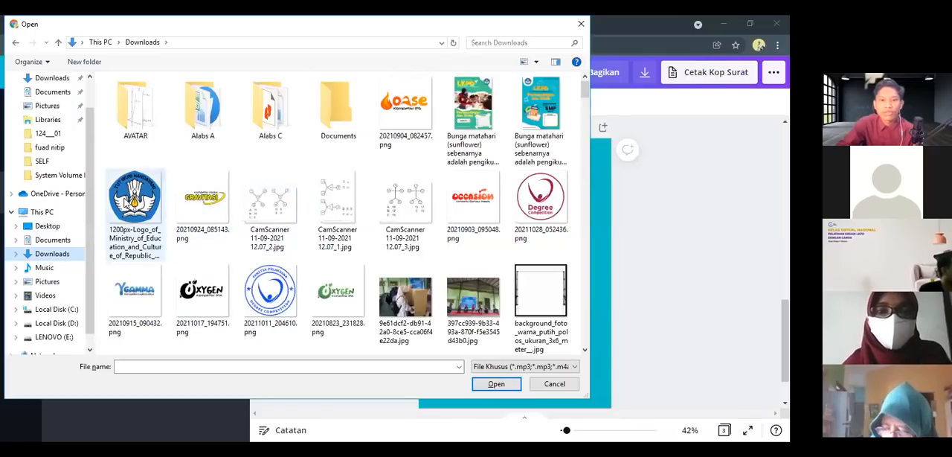
left_click(158, 203)
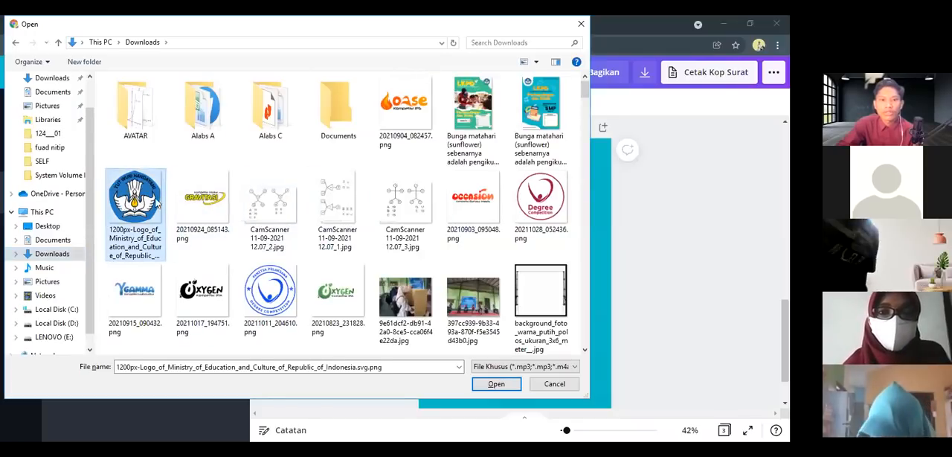
left_click(495, 385)
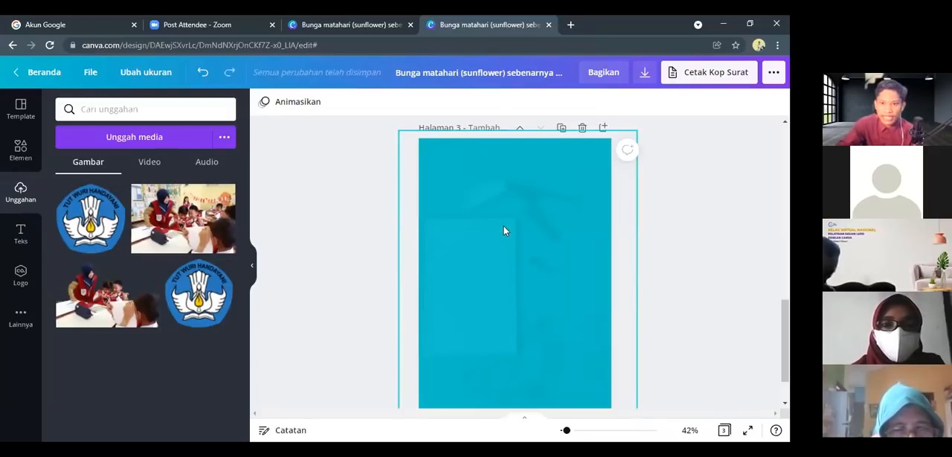
Place the uploaded Tut Wuri Handayani logo on page 3, shrink it and position it near the page's upper-left corner
left_click(80, 226)
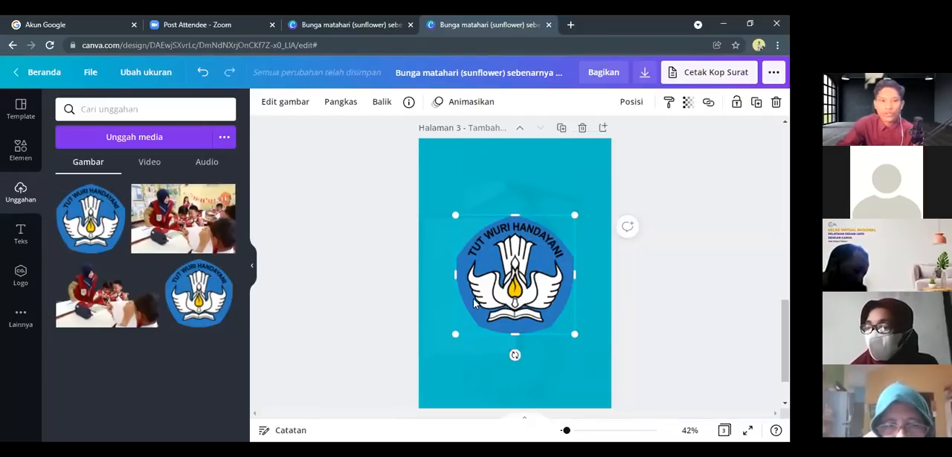
left_click_drag(570, 334, 449, 171)
left_click(384, 195)
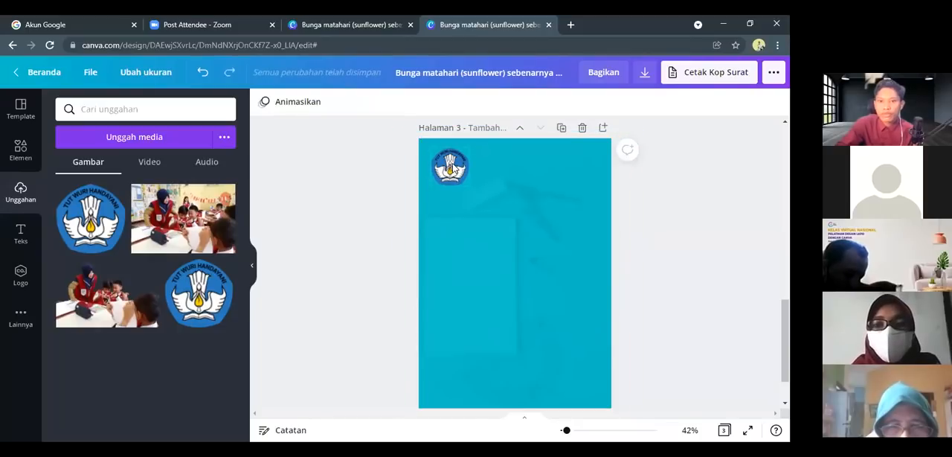
left_click(450, 167)
mouse_move(452, 166)
left_mouse_down()
mouse_move(462, 167)
mouse_move(444, 164)
left_mouse_up()
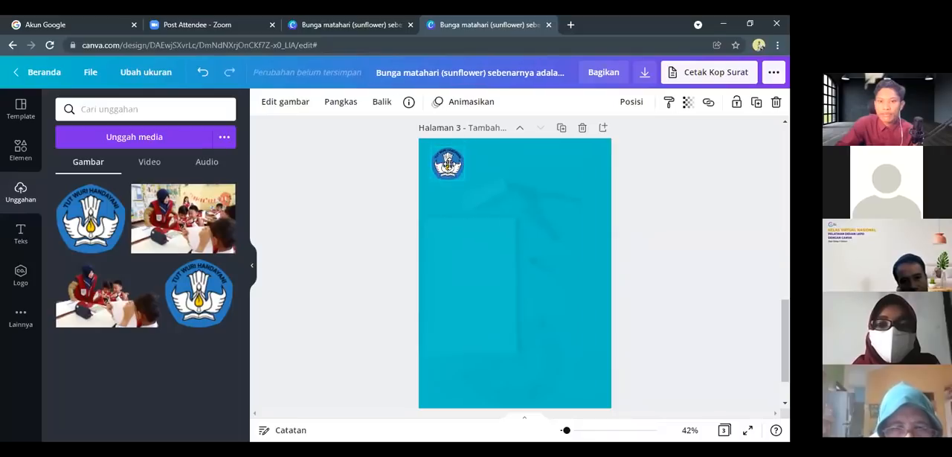
left_click(358, 182)
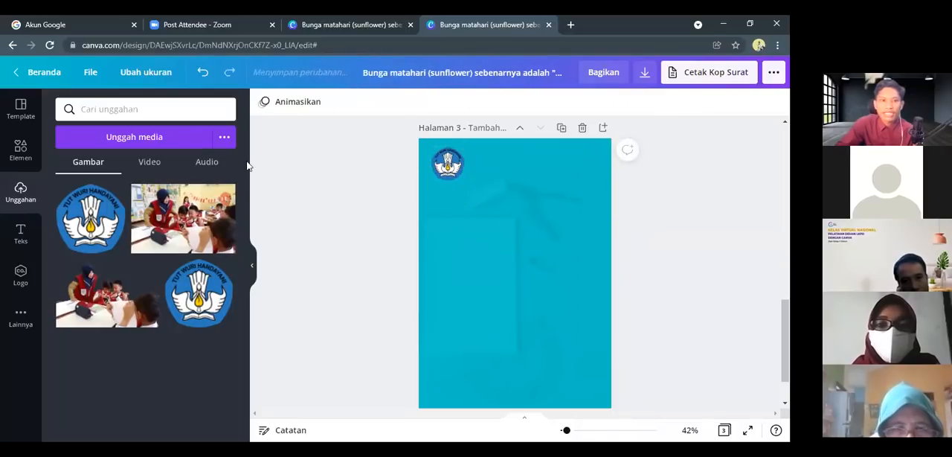
Add the rounded trapezoid from Garis & Bentuk to page 3, shrink it and place it over the logo at the page's top edge
left_click(19, 151)
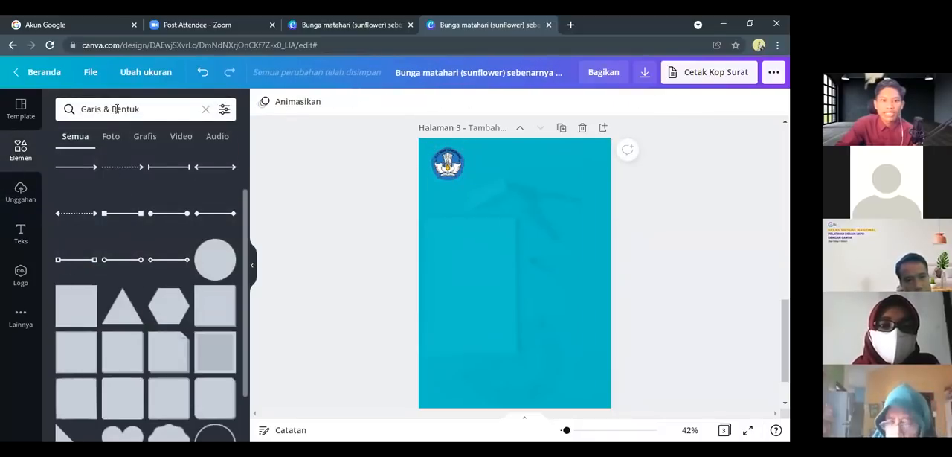
scroll(119, 283, "down", 5)
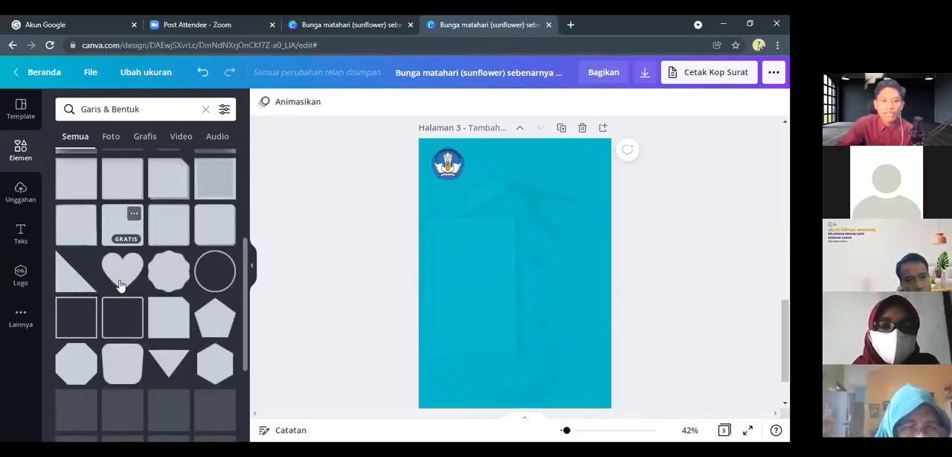
scroll(136, 307, "down", 1)
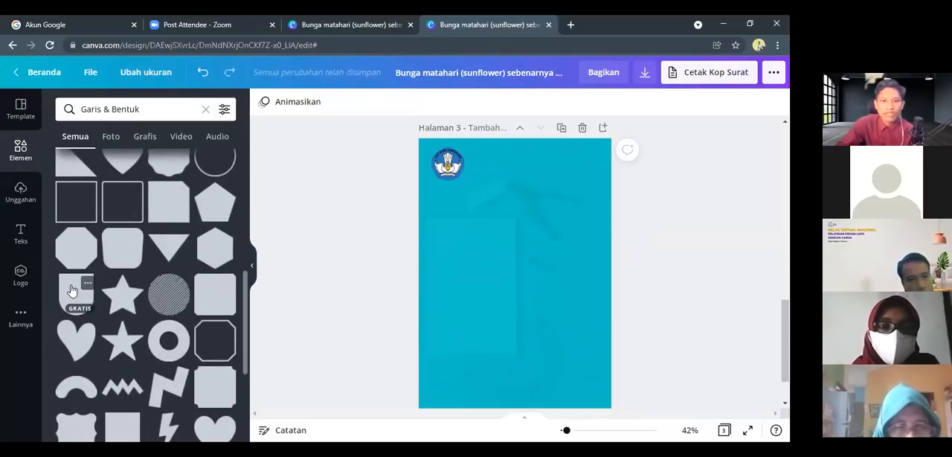
left_click(119, 247)
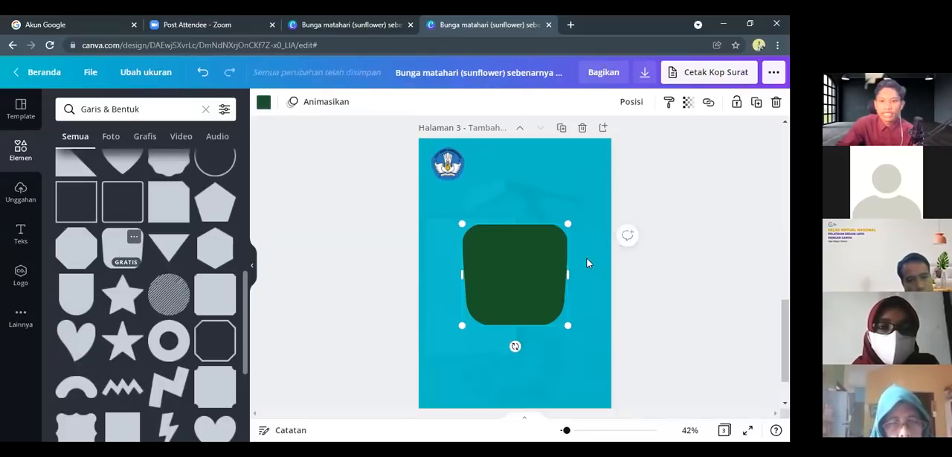
left_click_drag(560, 324, 475, 193)
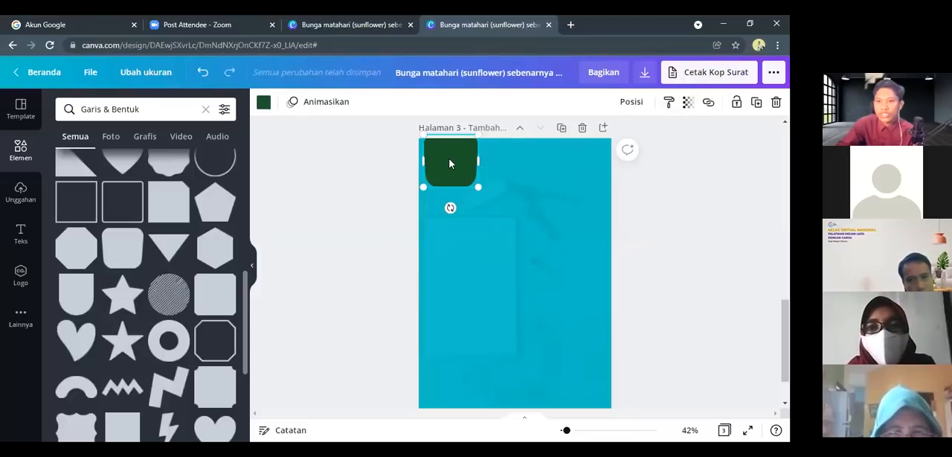
Send the green rounded trapezoid one level backward so it sits behind the logo
left_click(630, 103)
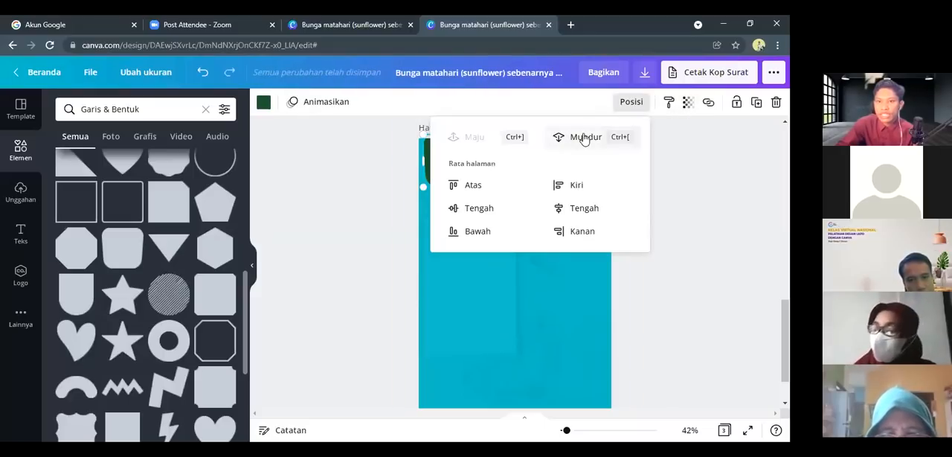
left_click(584, 137)
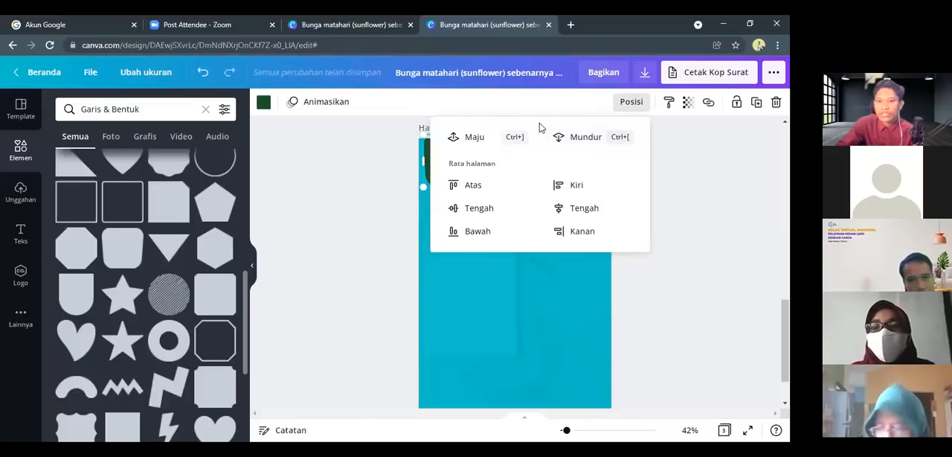
left_click(401, 210)
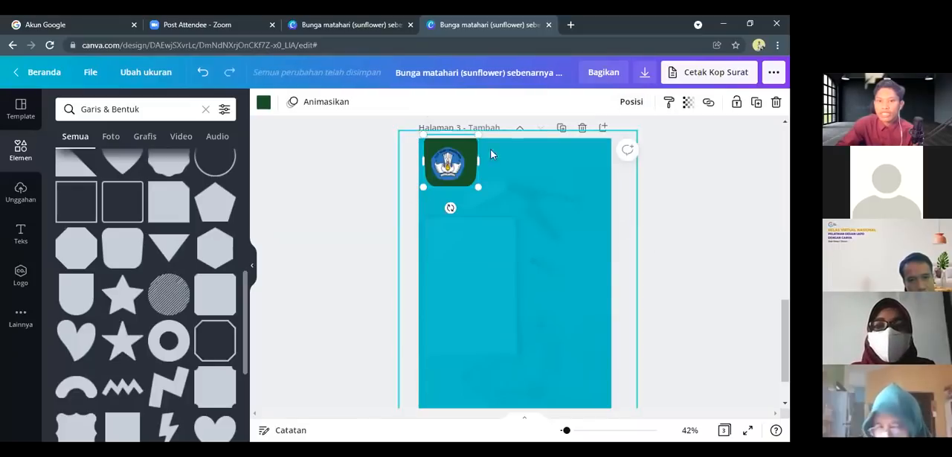
left_click(455, 165)
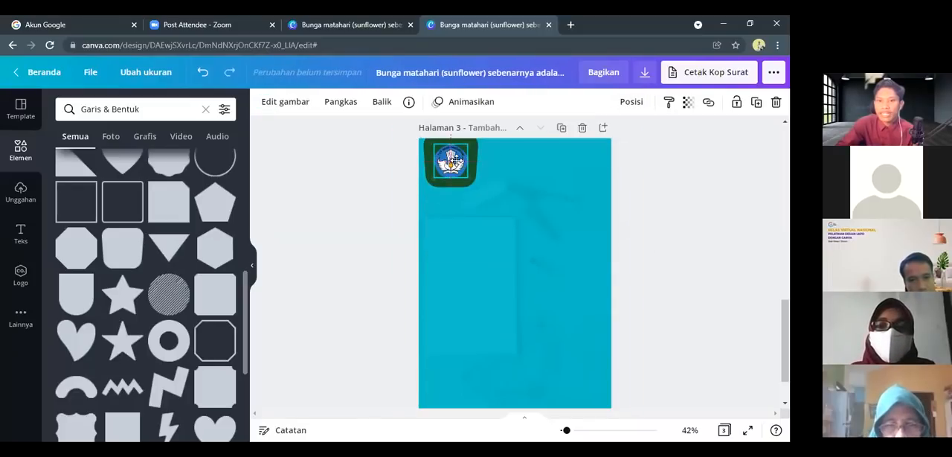
scroll(455, 168, "up", 1)
scroll(461, 229, "down", 1)
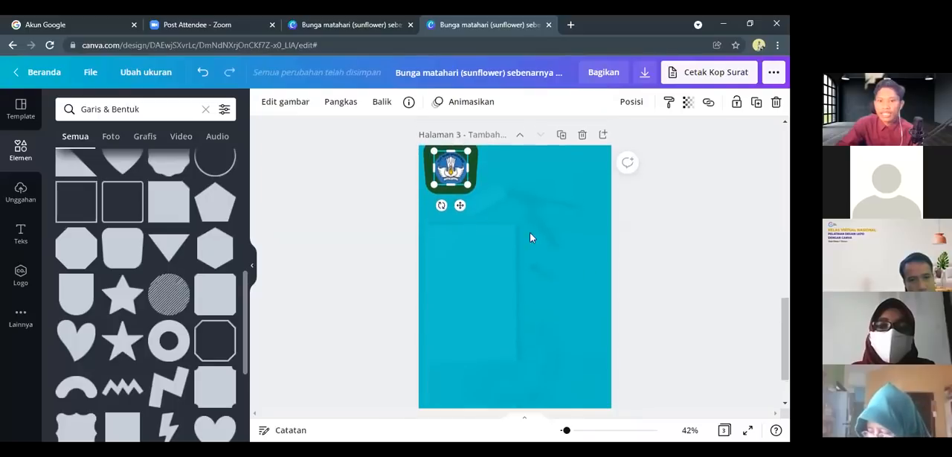
Recolour the dark green rounded trapezoid behind the logo on page 3 to white and nudge it slightly upward
left_click(571, 434)
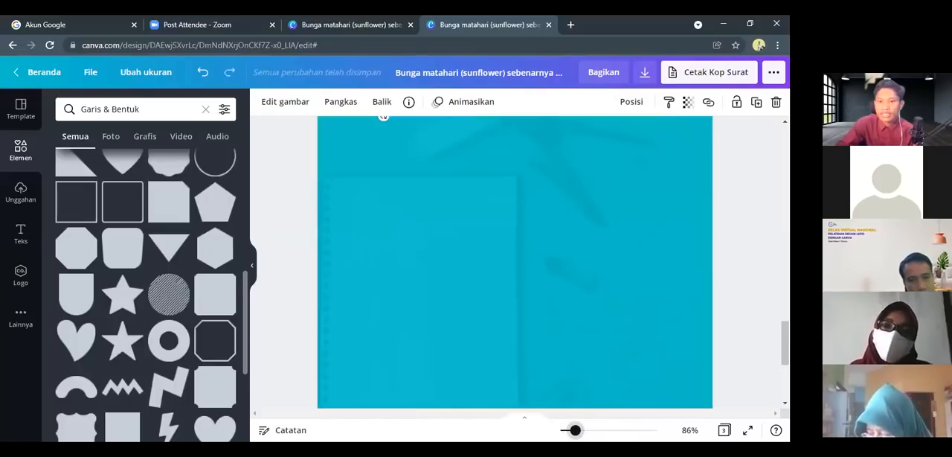
scroll(461, 215, "up", 2)
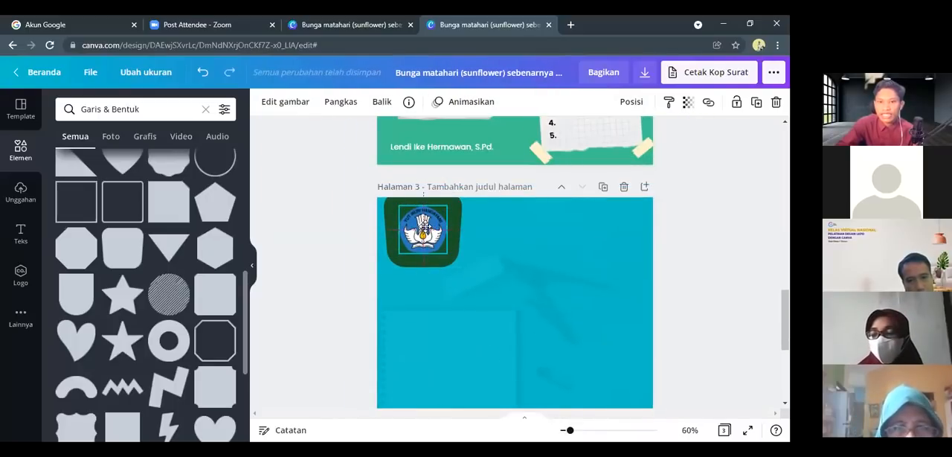
left_click(424, 225)
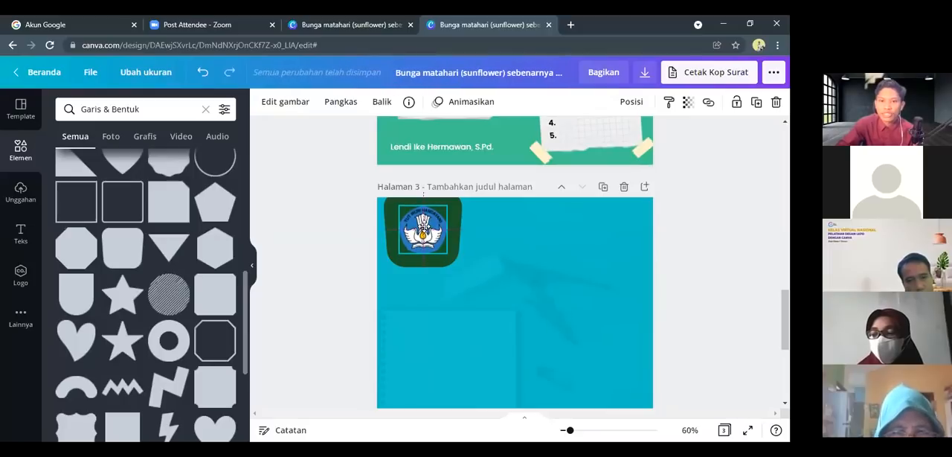
left_click(507, 272)
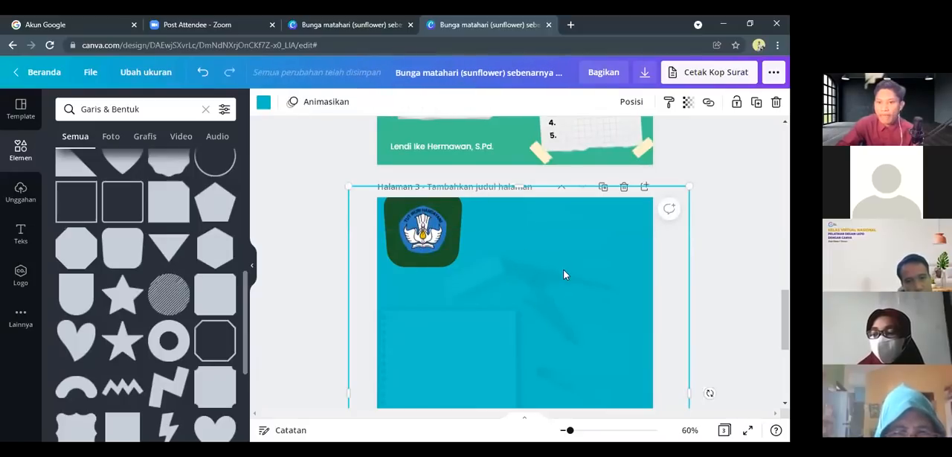
left_click(447, 258)
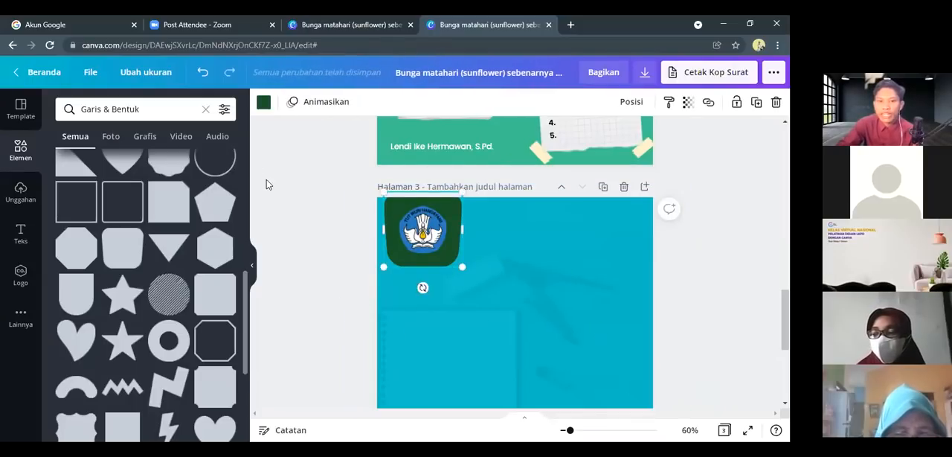
left_click(264, 108)
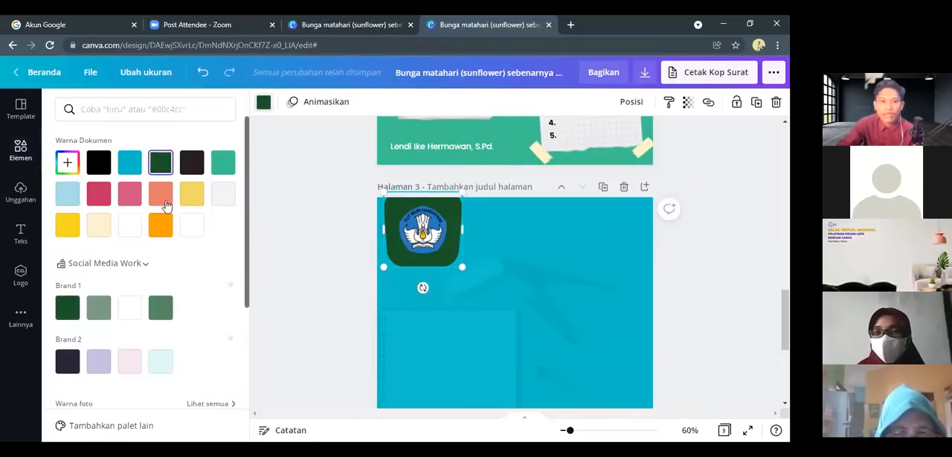
left_click(129, 225)
key("Escape")
left_click_drag(447, 256, 447, 251)
left_click(481, 294)
scroll(486, 286, "down", 2)
scroll(485, 288, "up", 3)
scroll(506, 307, "down", 3)
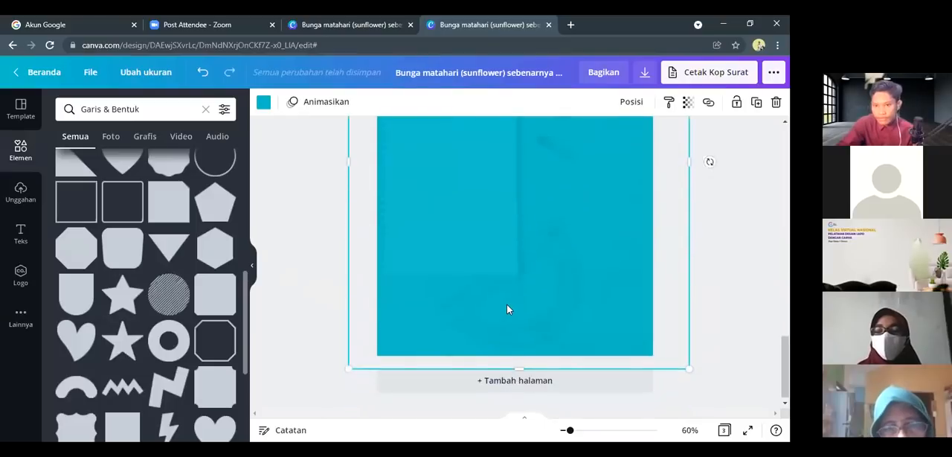
scroll(508, 311, "up", 1)
scroll(514, 268, "up", 1)
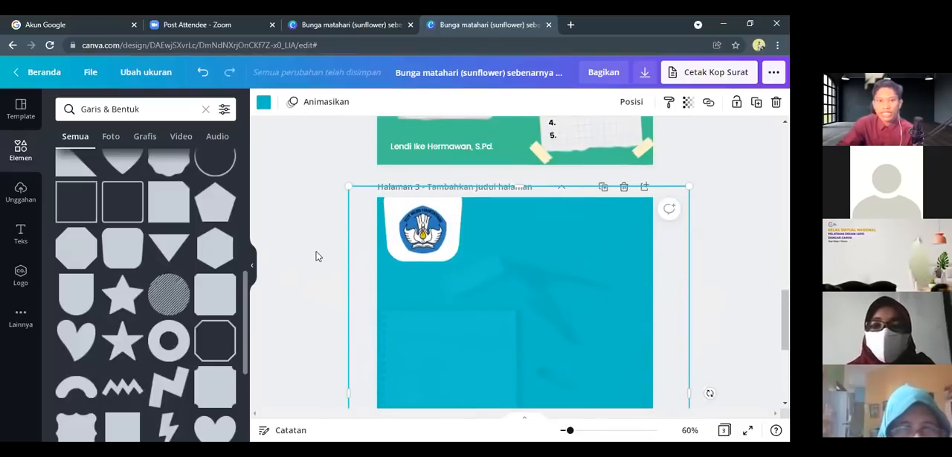
Add a subheading to page 3 that reads "SMP Harapan Bangsa"
left_click(316, 255)
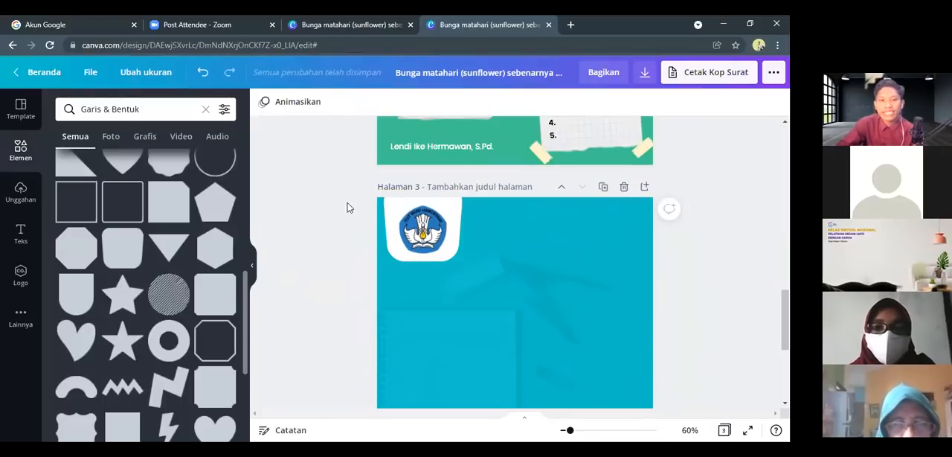
left_click(20, 233)
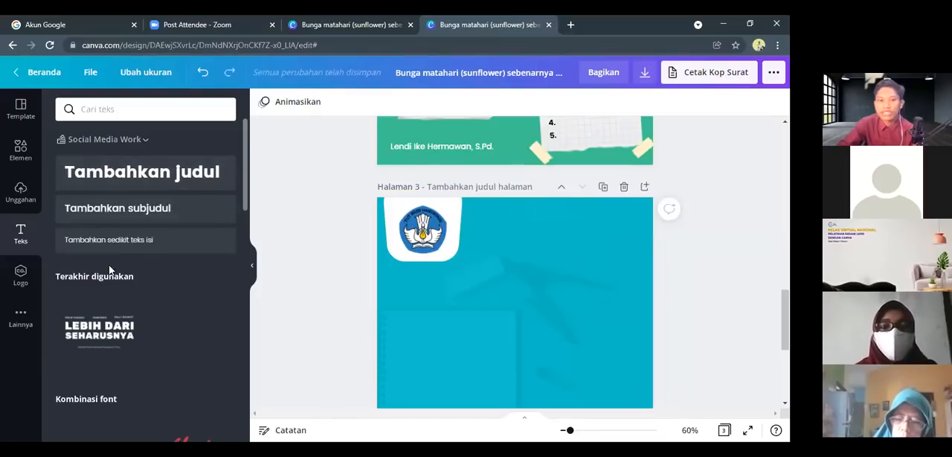
left_click(113, 216)
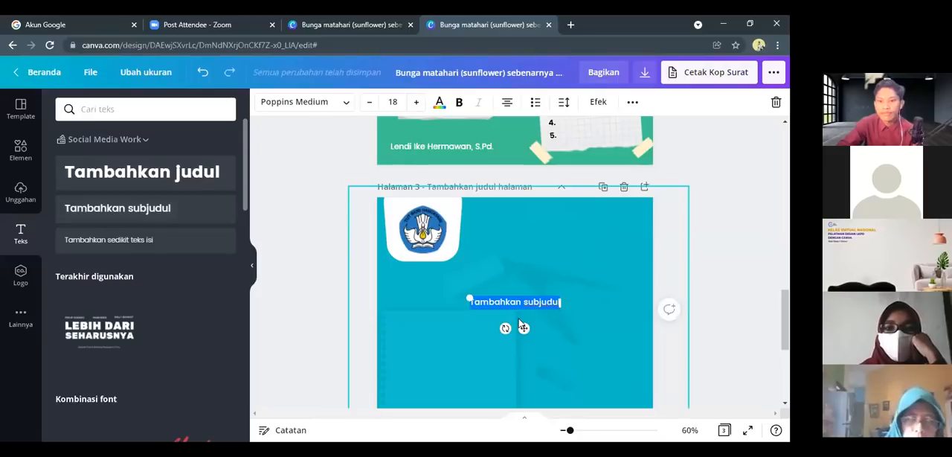
key("BackSpace")
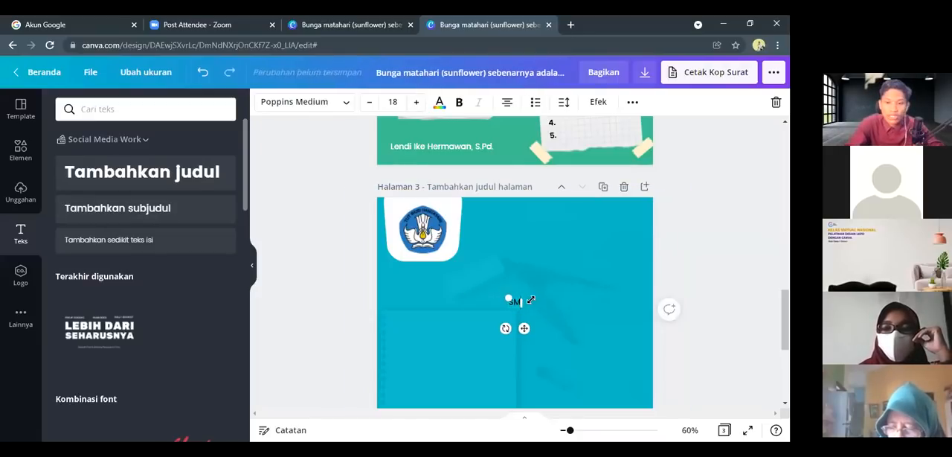
type("SMP")
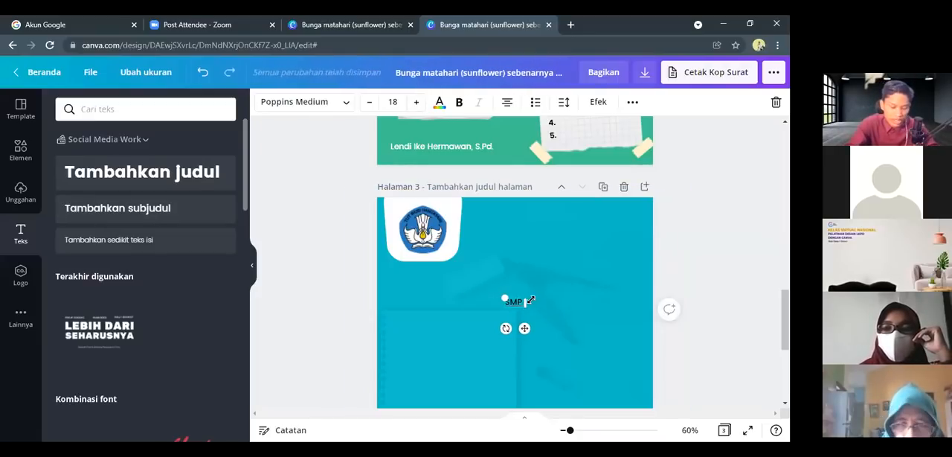
type(" Ha")
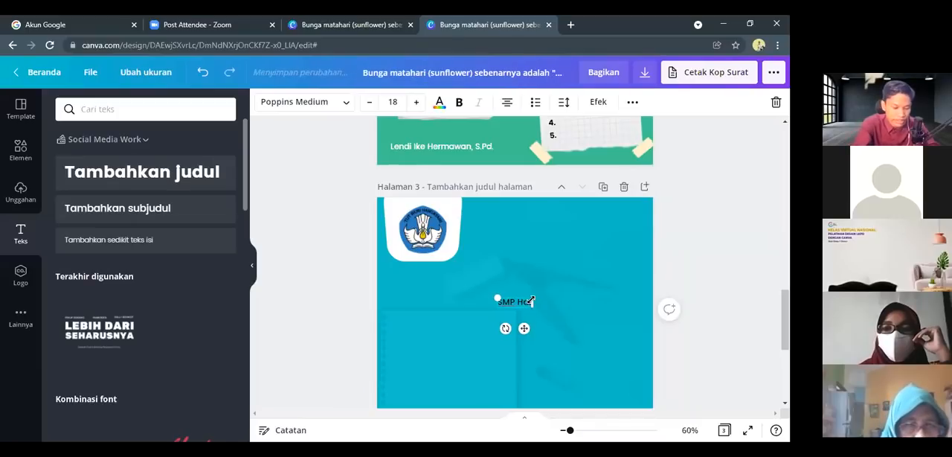
type("rapan Bangsa")
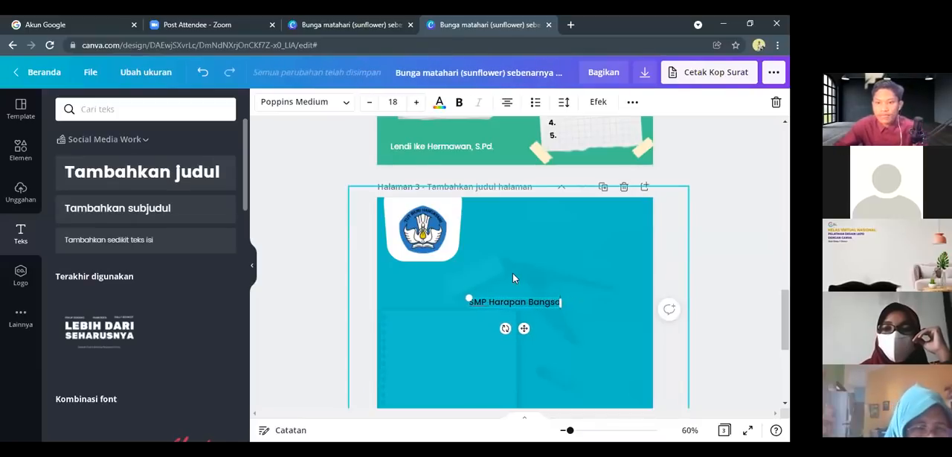
Move the "SMP Harapan Bangsa" text to the upper-right corner of page 3, level with the top of the logo
left_click(513, 278)
left_click(525, 301)
left_click_drag(530, 291, 577, 209)
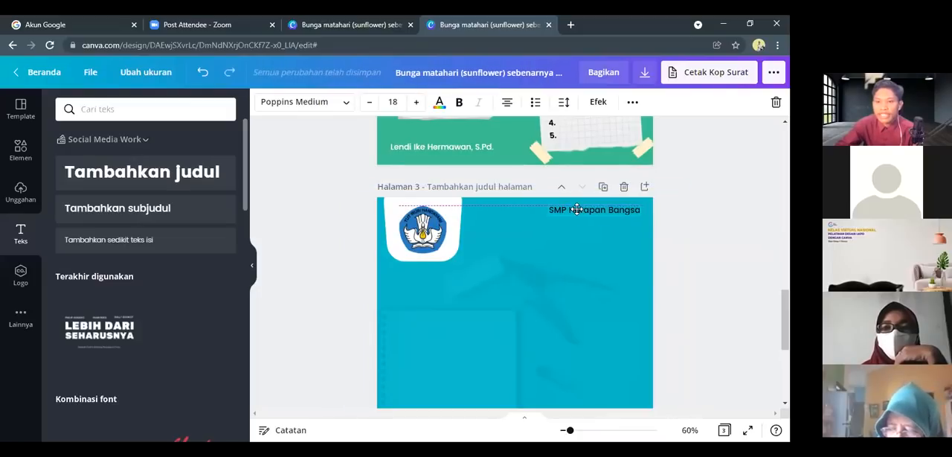
left_click_drag(577, 209, 577, 209)
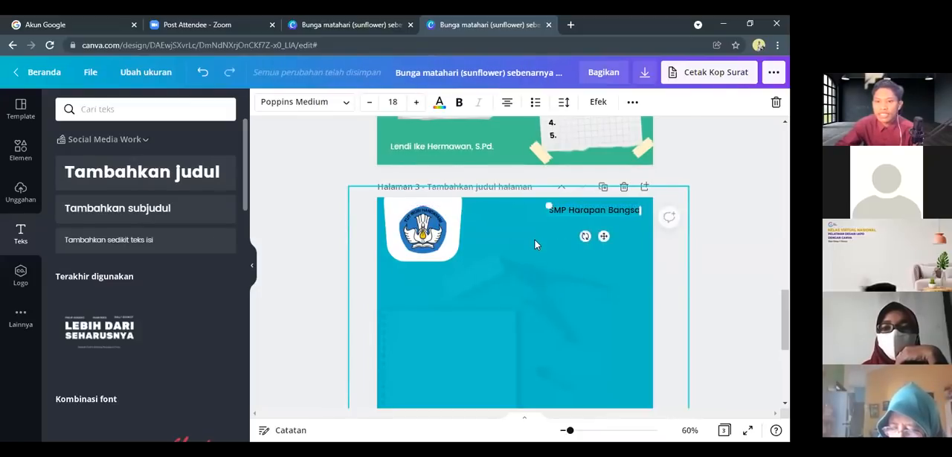
left_click(527, 250)
Examine the finished LKPD covers on pages 1 and 2 as a reference for the text and layout
scroll(537, 254, "down", 2)
scroll(537, 253, "up", 2)
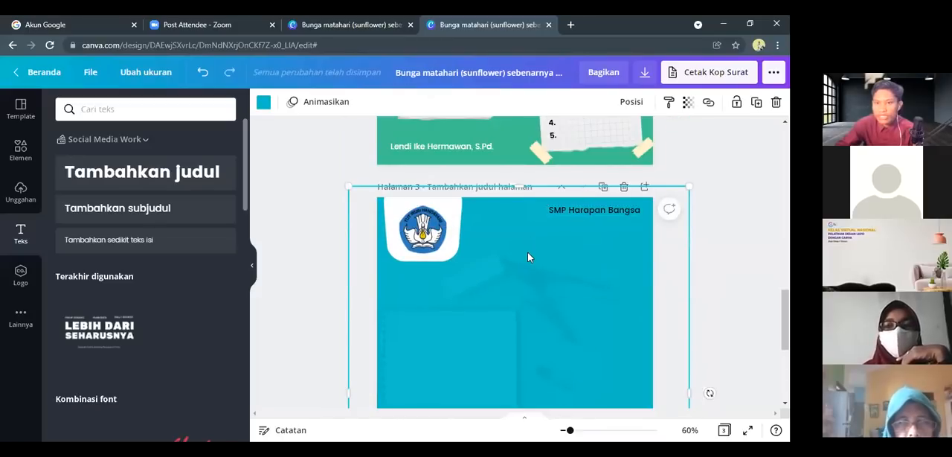
scroll(529, 257, "down", 2)
scroll(502, 245, "up", 1)
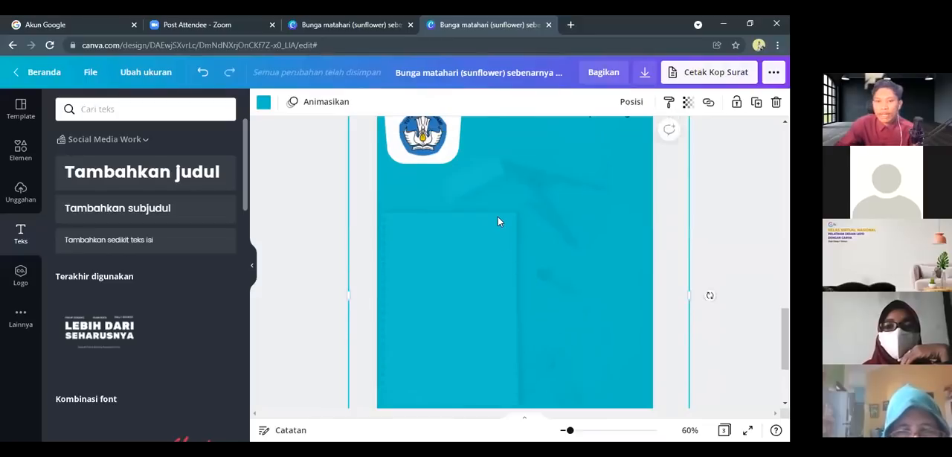
scroll(496, 265, "up", 2)
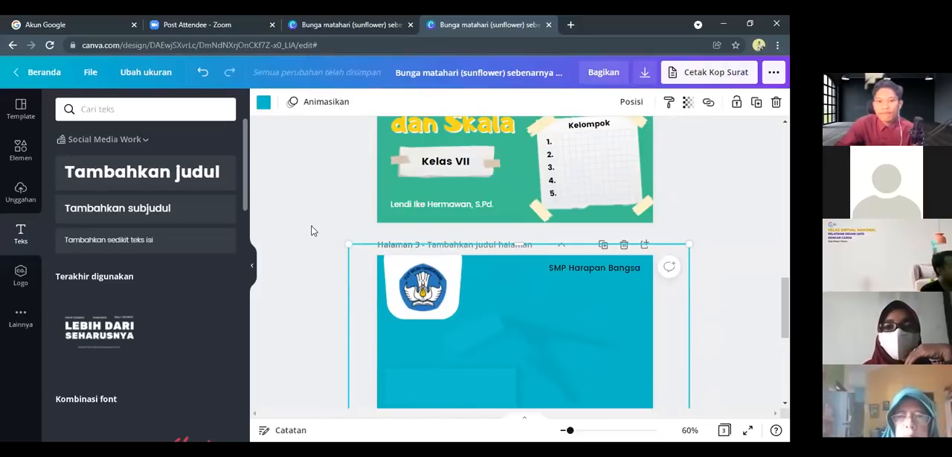
scroll(437, 229, "up", 4)
scroll(439, 228, "up", 2)
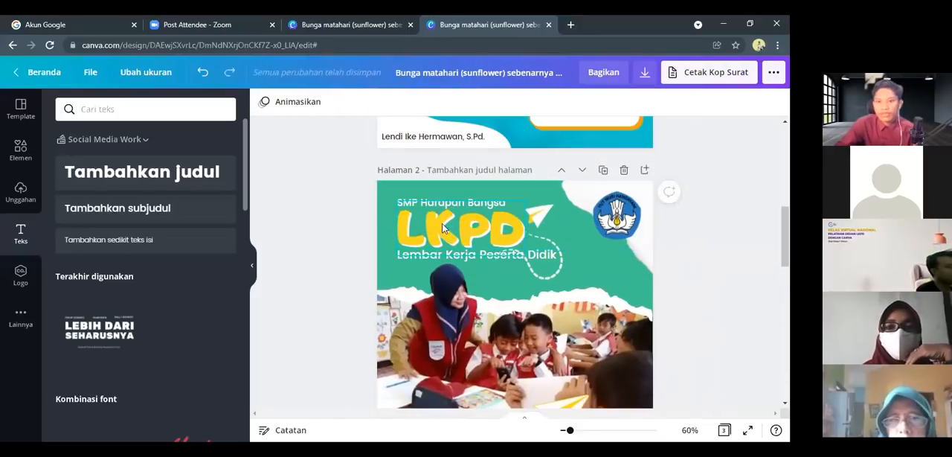
scroll(456, 240, "up", 6)
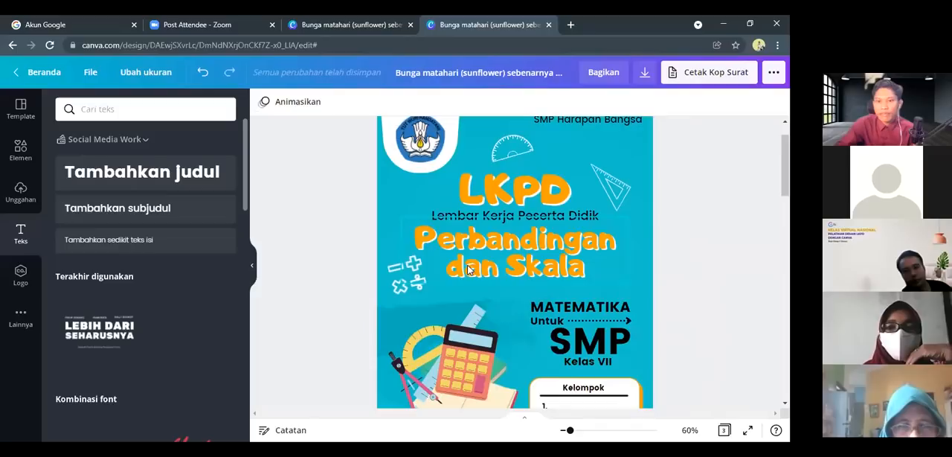
scroll(474, 274, "up", 1)
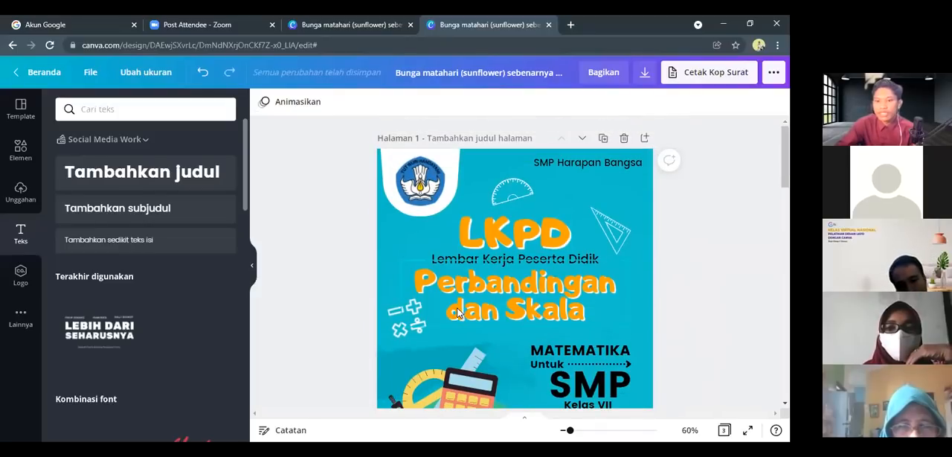
scroll(502, 283, "down", 10)
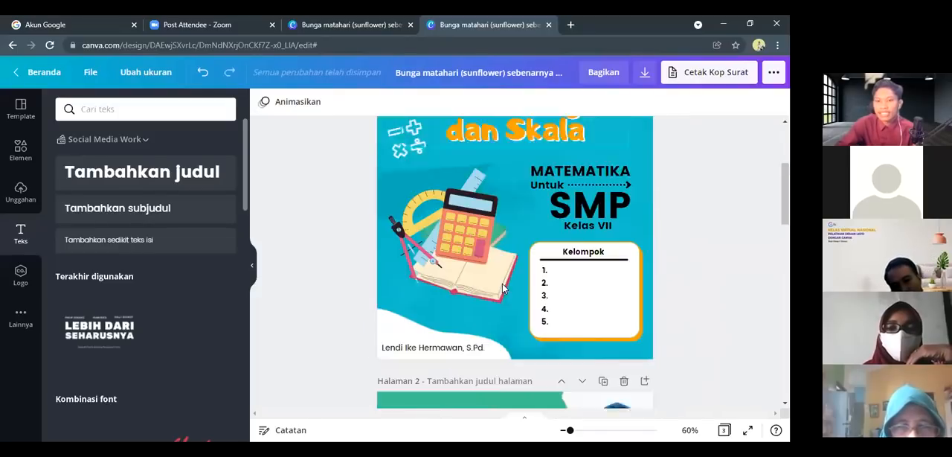
Add a heading to page 3 that reads "LKPD"
scroll(268, 220, "down", 5)
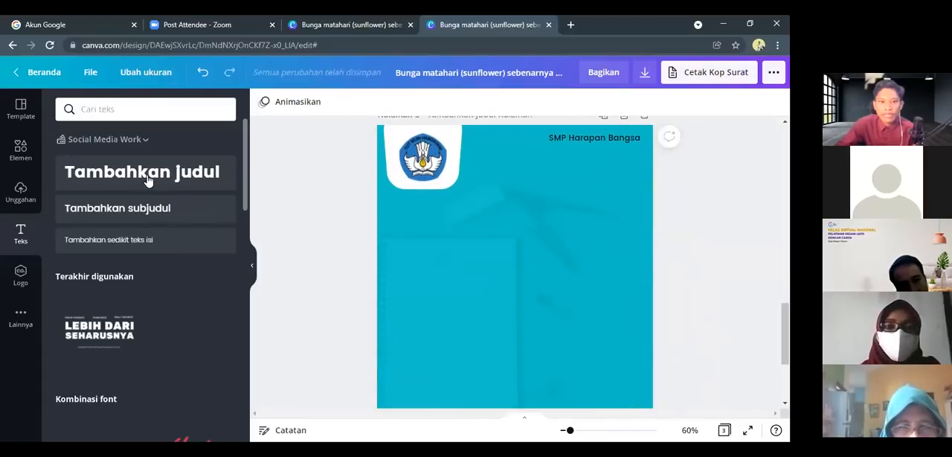
left_click_drag(148, 181, 569, 260)
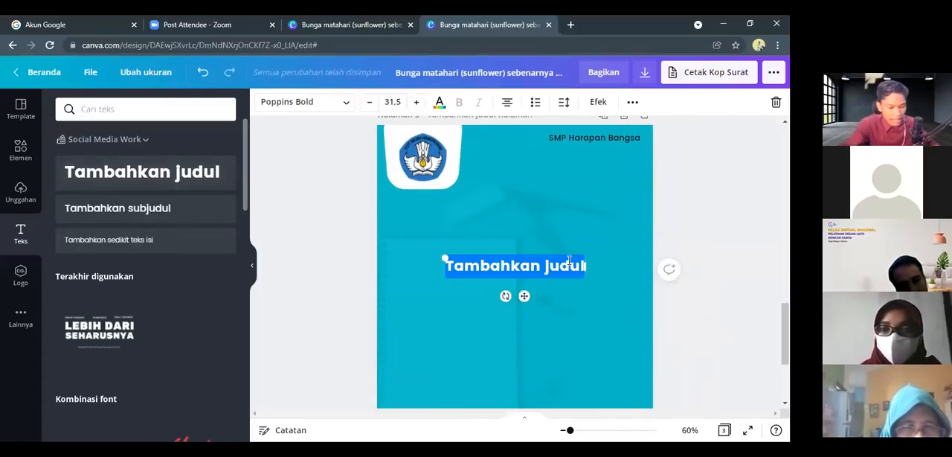
type("LKPD")
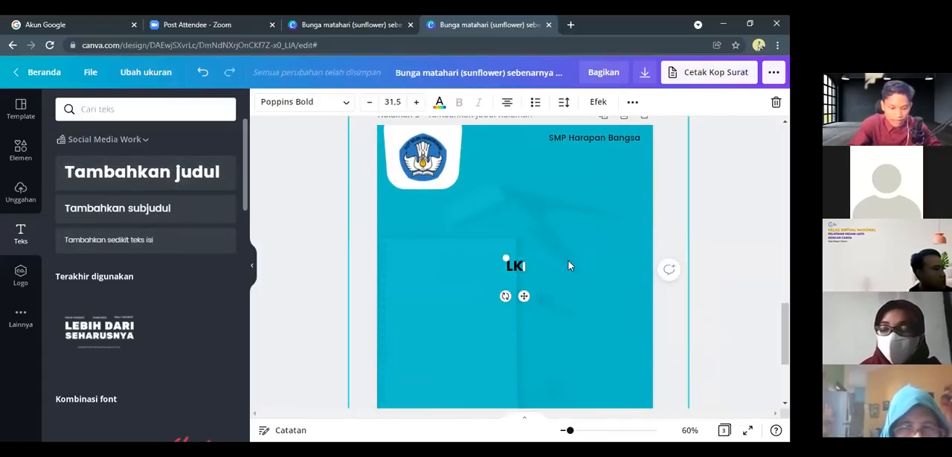
Enlarge the "LKPD" heading to font size 77.4 and place it near the page's upper centre, just below the logo
double_click(496, 263)
left_click_drag(495, 258, 526, 196)
left_click(496, 248)
Change the "LKPD" heading's font to Adigiana Toybox and enlarge it to size 94.3
left_click_drag(563, 218, 466, 210)
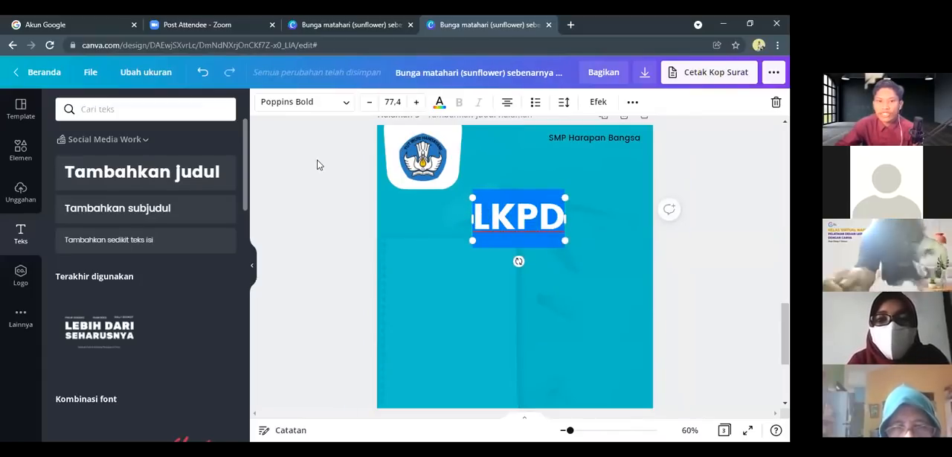
left_click(336, 113)
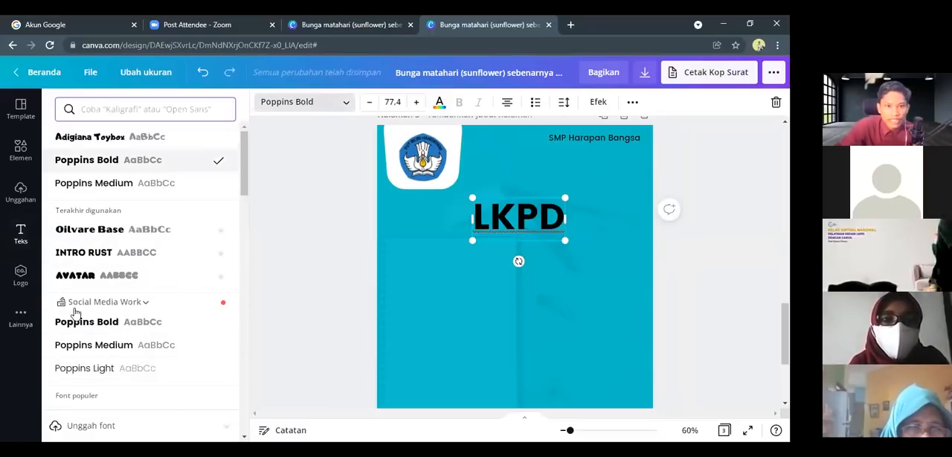
scroll(93, 339, "down", 4)
scroll(110, 305, "down", 5)
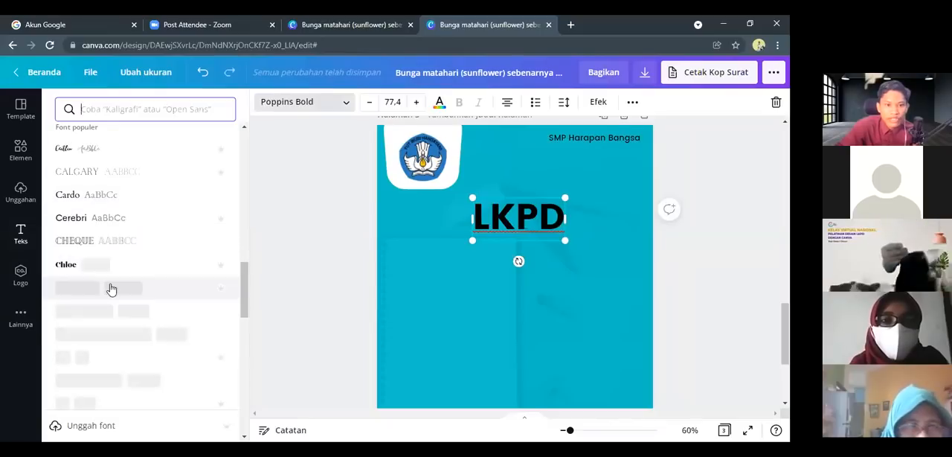
scroll(110, 304, "down", 2)
scroll(109, 305, "up", 15)
scroll(107, 266, "up", 2)
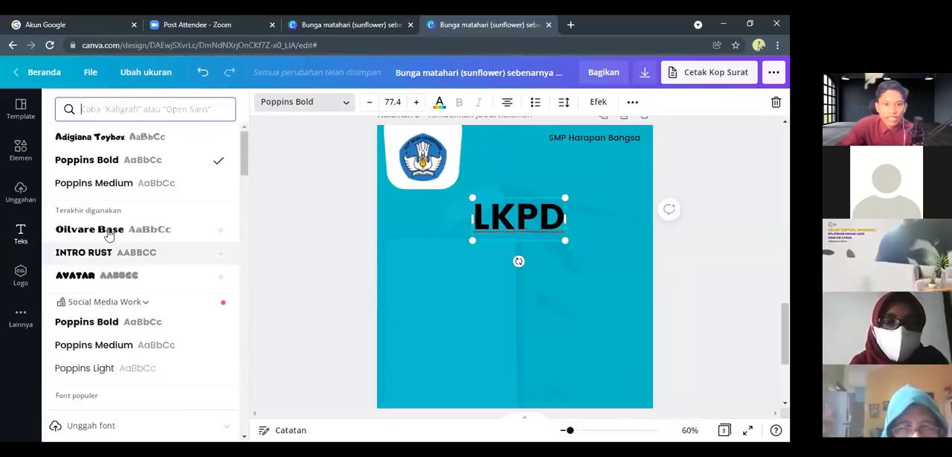
left_click(110, 138)
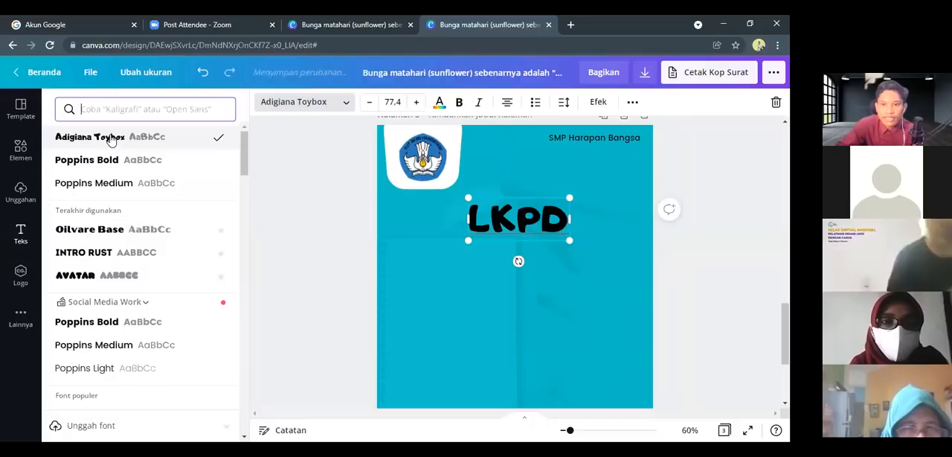
left_click_drag(571, 241, 591, 250)
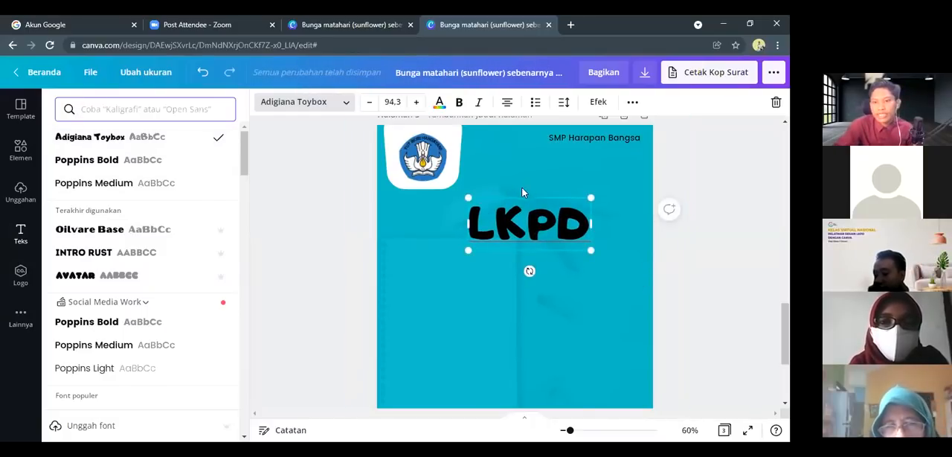
Shift the "LKPD" heading slightly towards the page's centre line and recolour it orange from the document colours
left_click(517, 184)
left_click(509, 221)
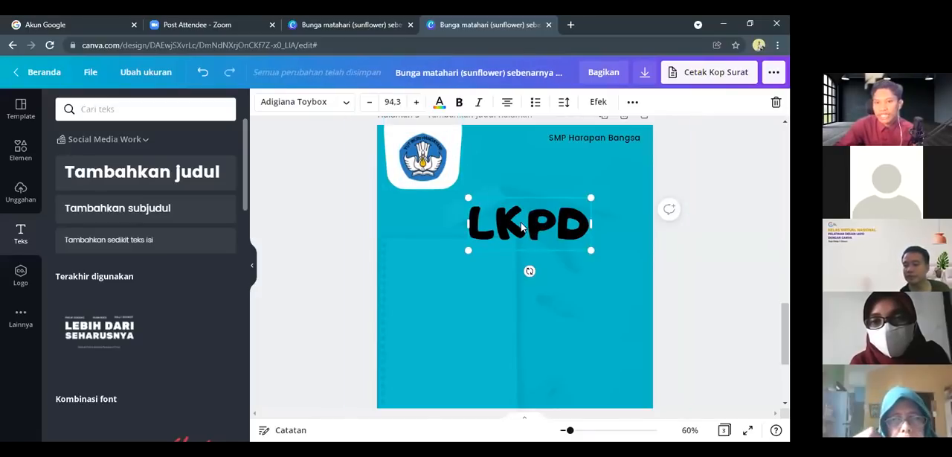
left_click_drag(517, 224, 507, 225)
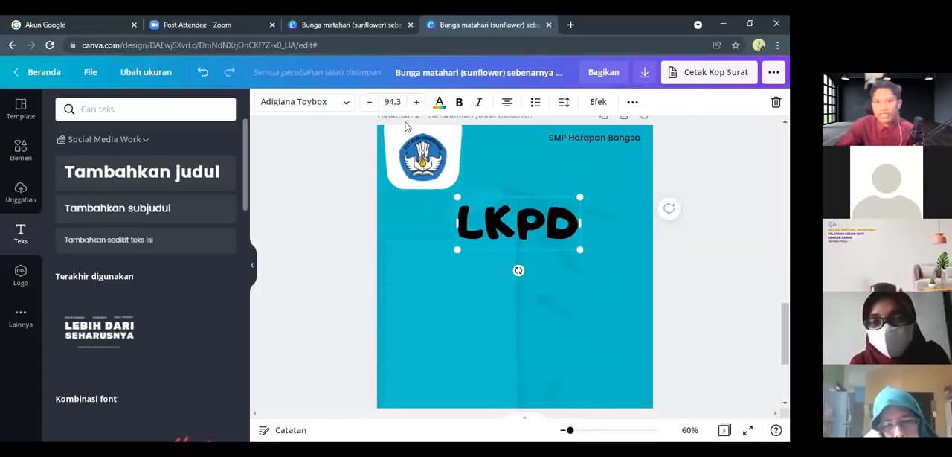
left_click(439, 103)
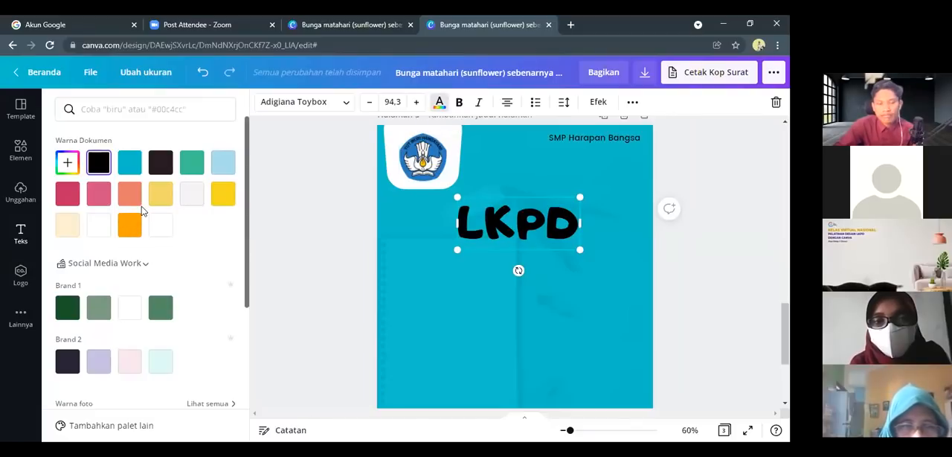
left_click(223, 196)
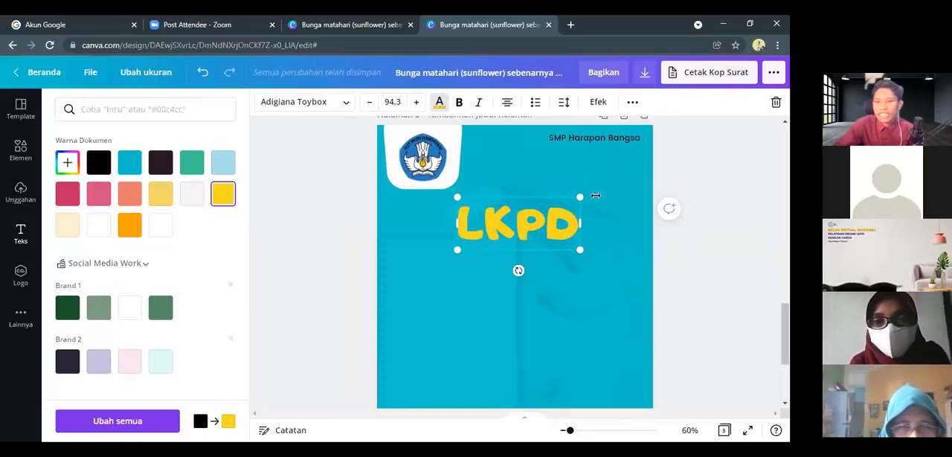
left_click(125, 227)
left_click(601, 183)
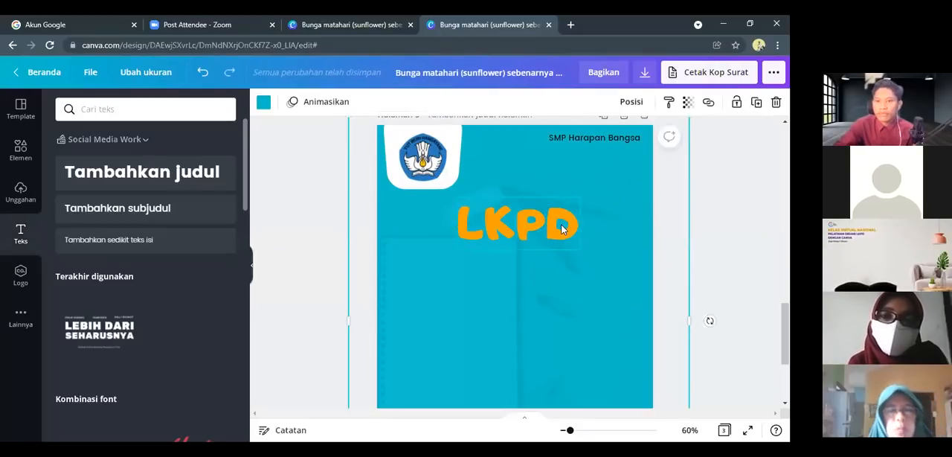
Apply the Bayangan shadow effect to the "LKPD" heading with offset 40, blur 12 and transparency 88
left_click(564, 229)
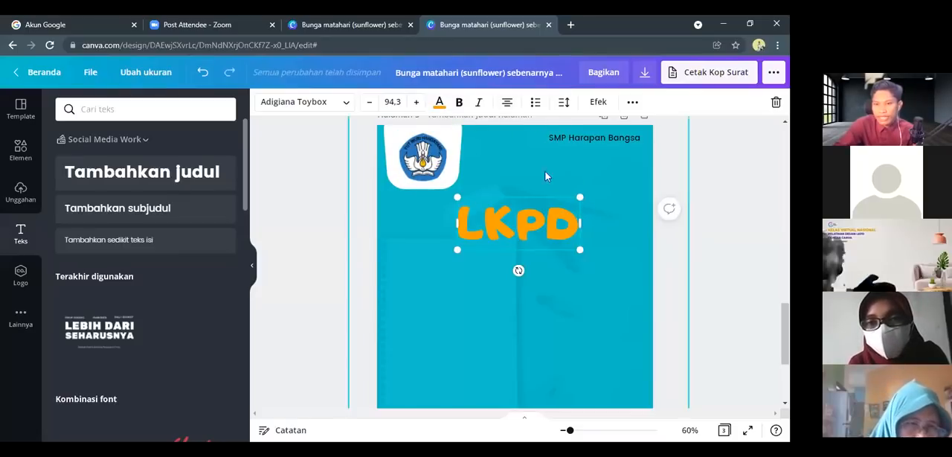
left_click(599, 108)
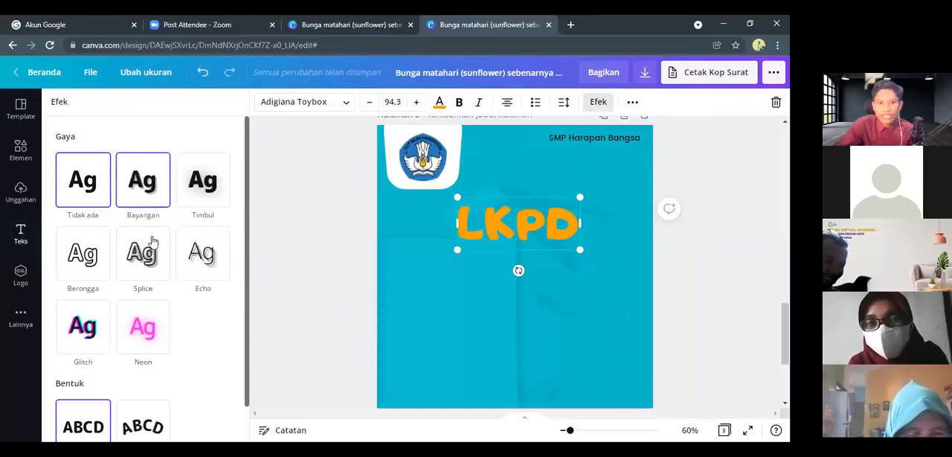
left_click(144, 183)
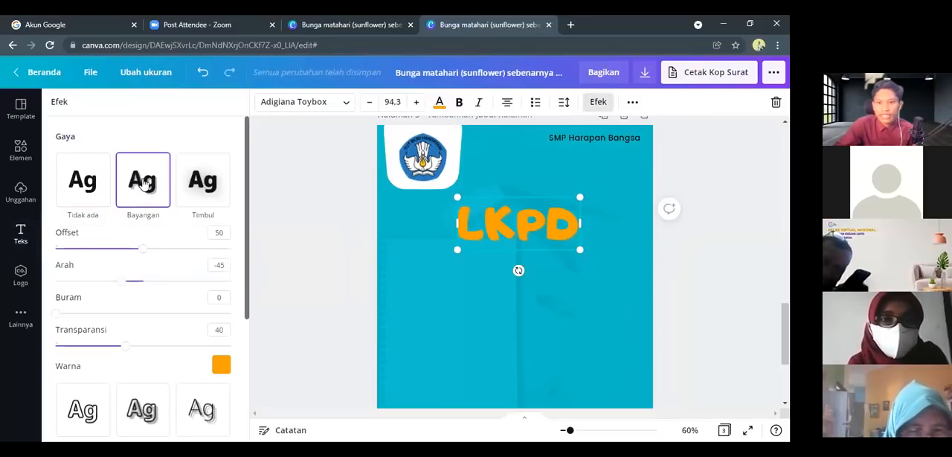
left_click_drag(102, 253, 126, 268)
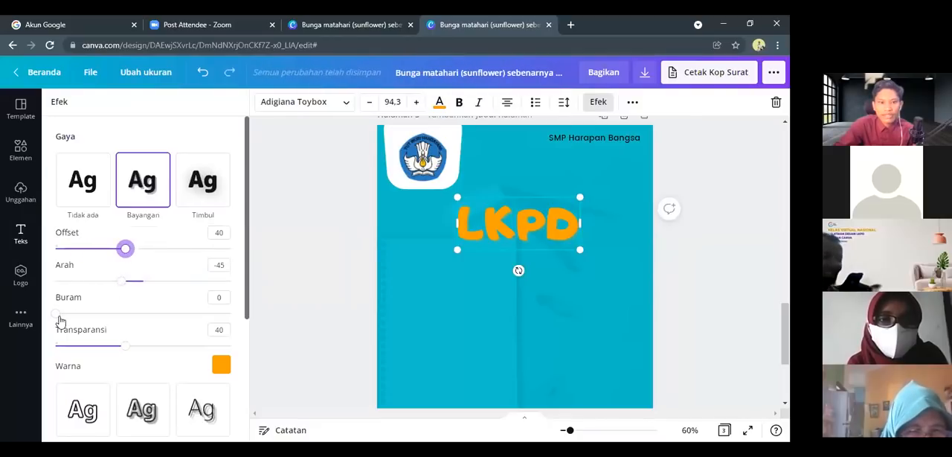
left_click_drag(58, 316, 168, 313)
left_click_drag(125, 346, 209, 346)
left_click_drag(167, 321, 77, 314)
scroll(133, 342, "down", 1)
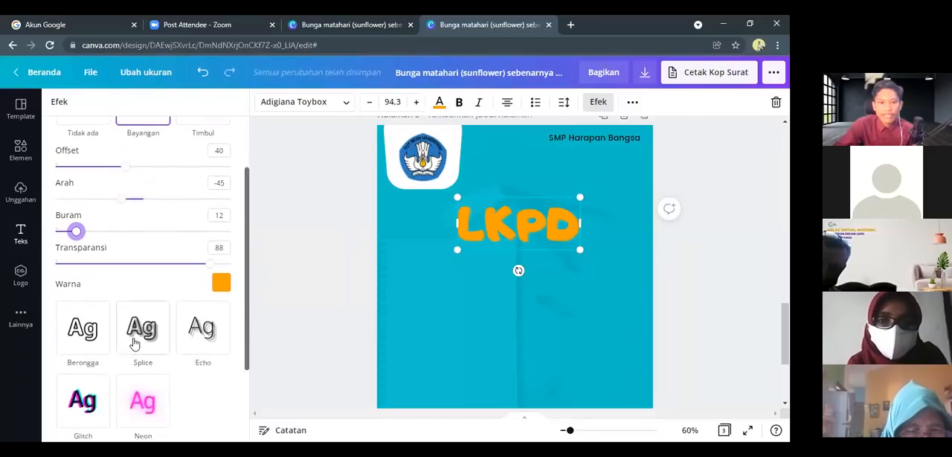
Set the heading shadow's direction to 10 and offset to 19, and change its colour to black
scroll(122, 297, "up", 1)
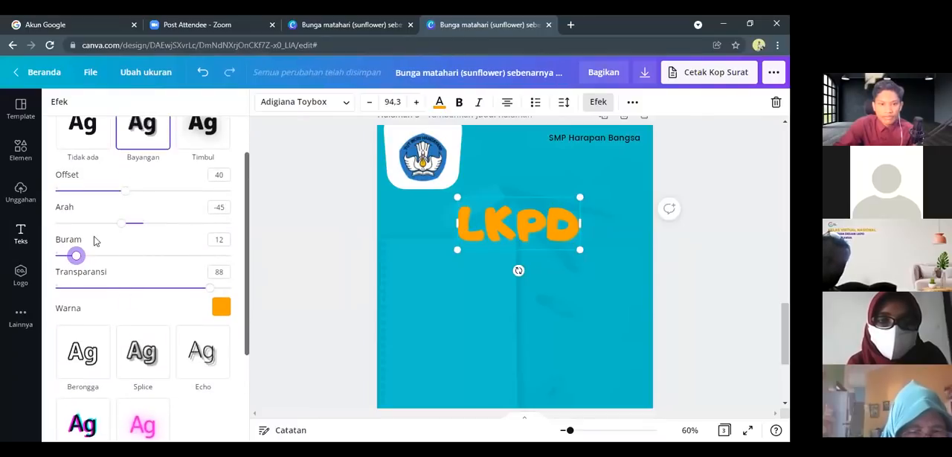
left_click_drag(123, 226, 150, 233)
left_click_drag(123, 192, 107, 217)
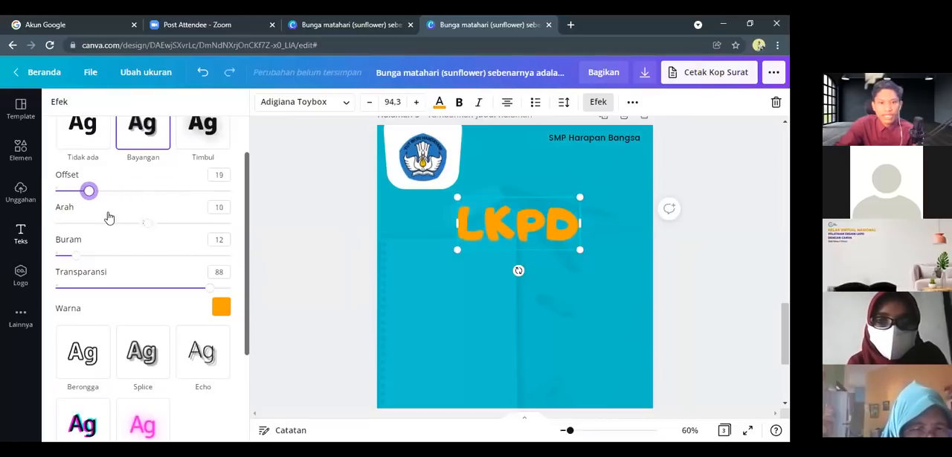
left_click(221, 307)
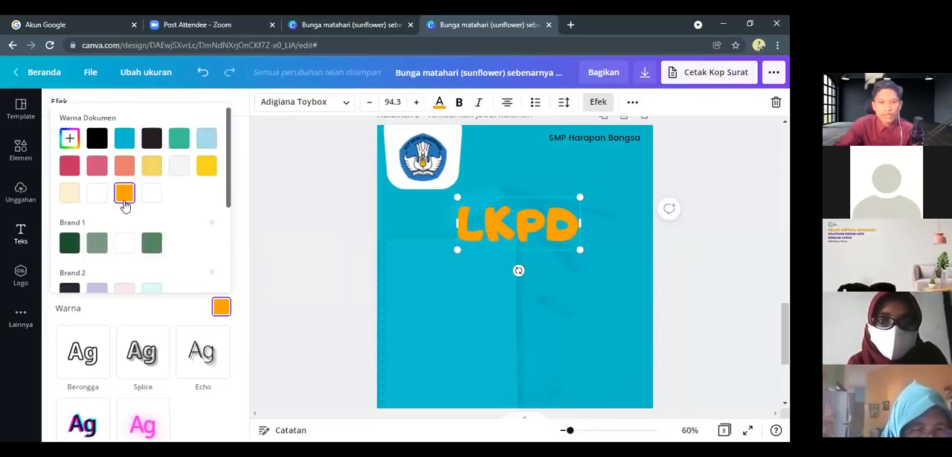
left_click(99, 141)
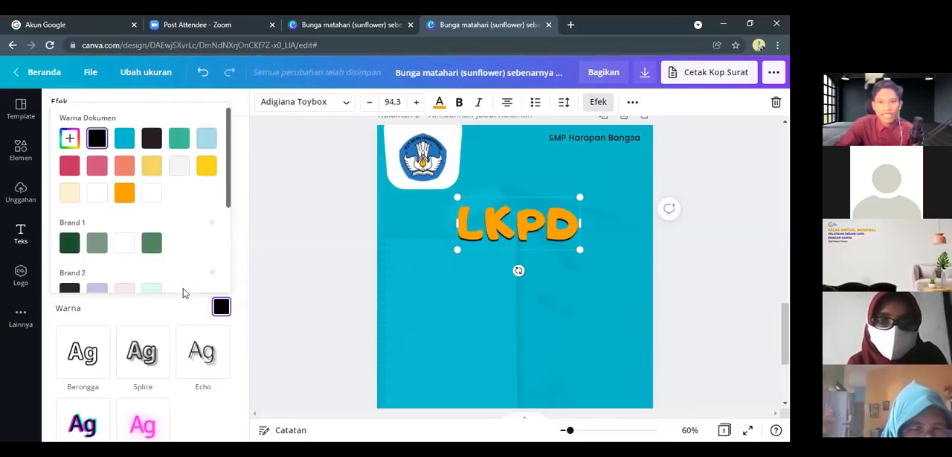
left_click(164, 321)
Adjust the "LKPD" heading's shadow to offset 51 and direction -80
scroll(115, 235, "up", 2)
left_click_drag(107, 248, 125, 249)
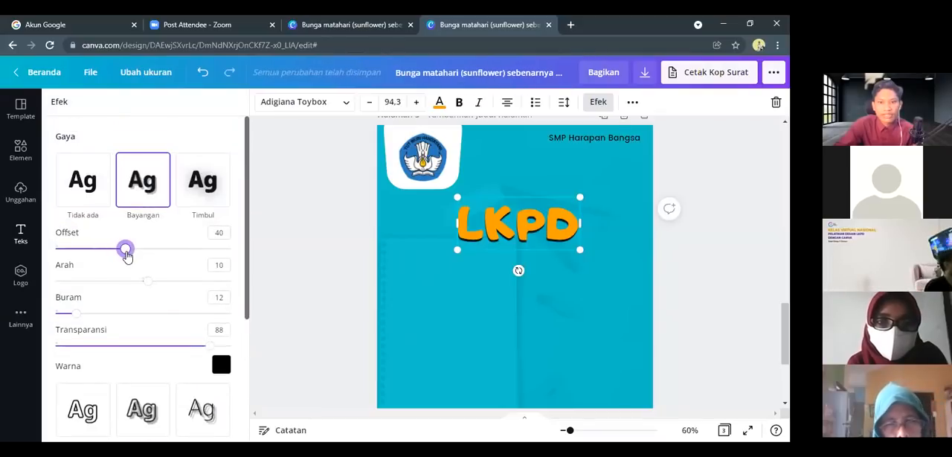
left_click_drag(140, 286, 104, 280)
left_click_drag(124, 249, 144, 268)
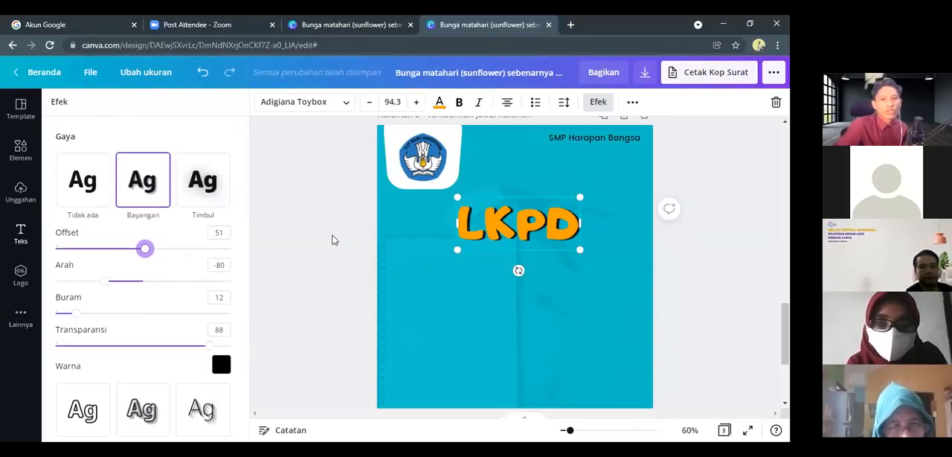
left_click(302, 236)
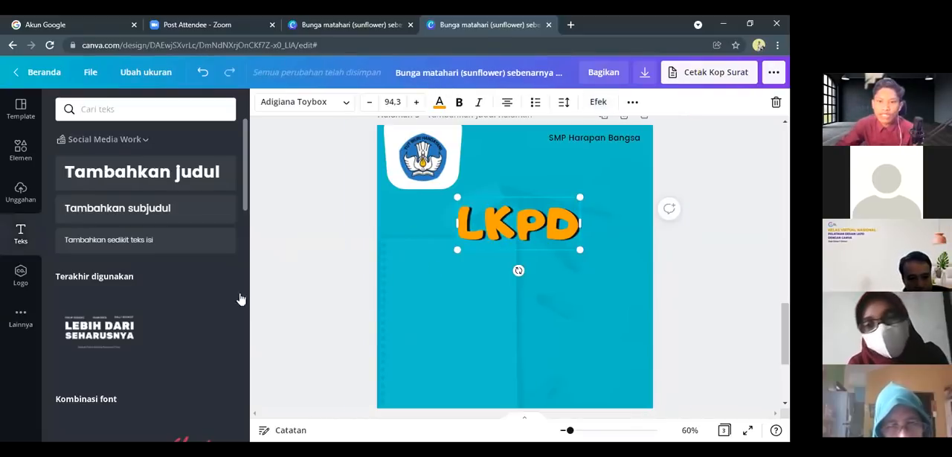
left_click(518, 281)
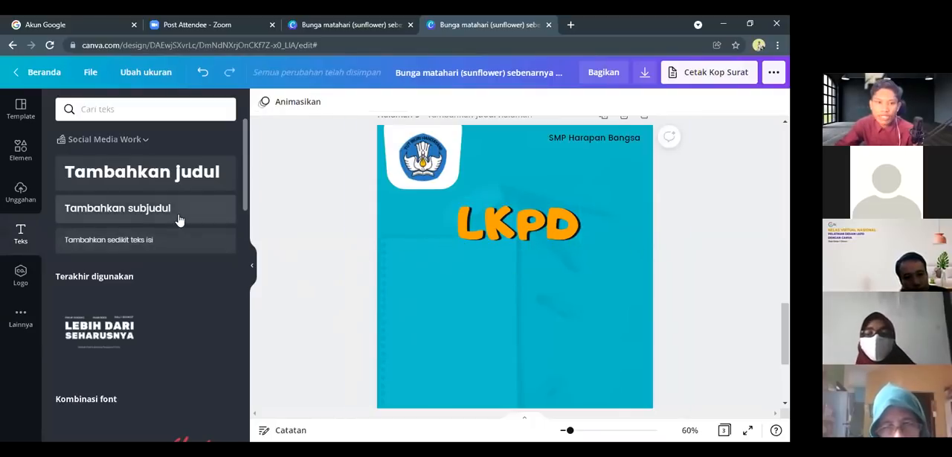
Add a subheading to page 3 that reads "Lembar Kerja Peserta Didik"
left_click(113, 209)
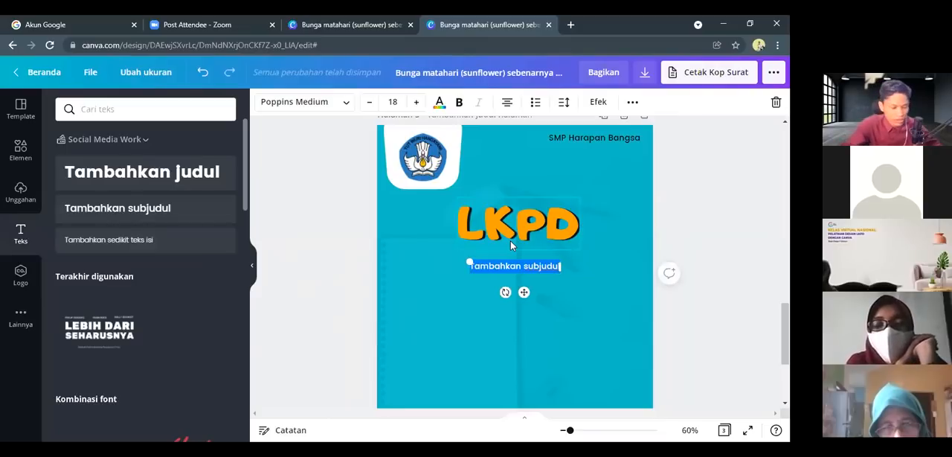
key("BackSpace")
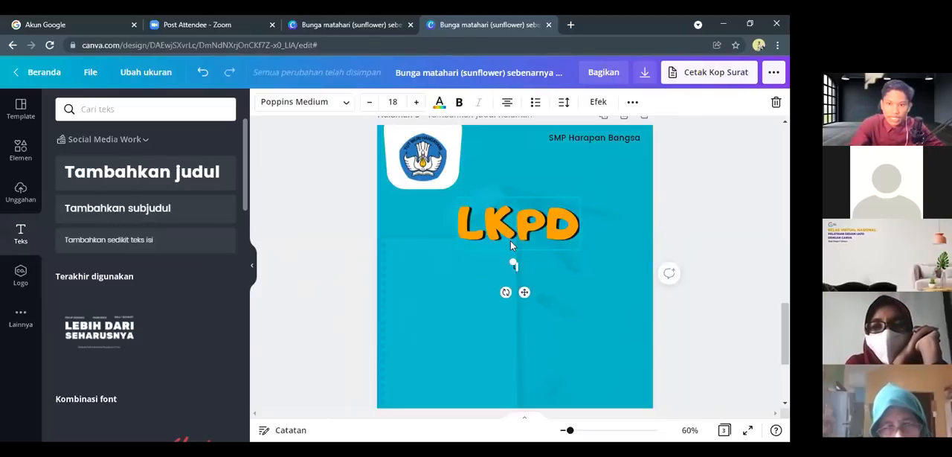
type("Lemba")
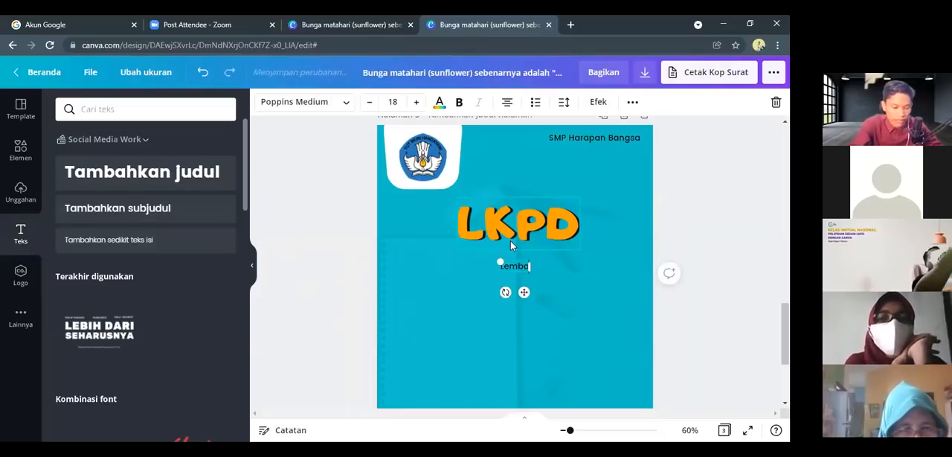
type("r Ker")
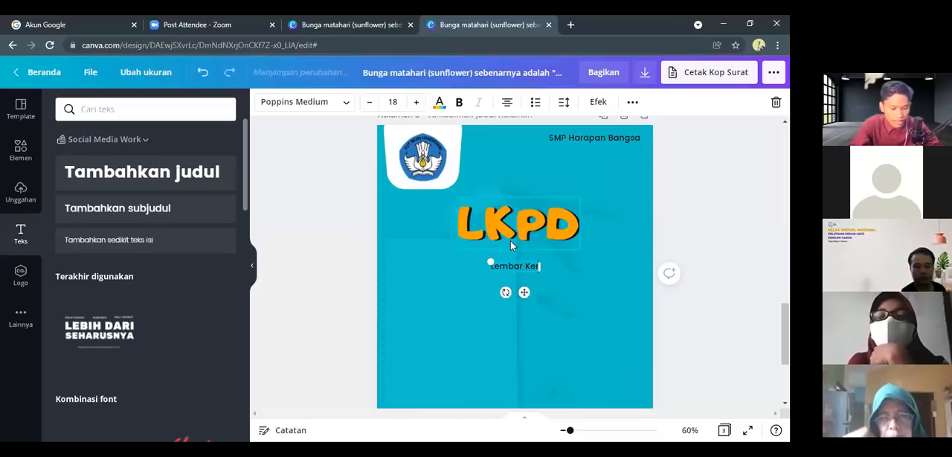
type("ja Peserta Didik")
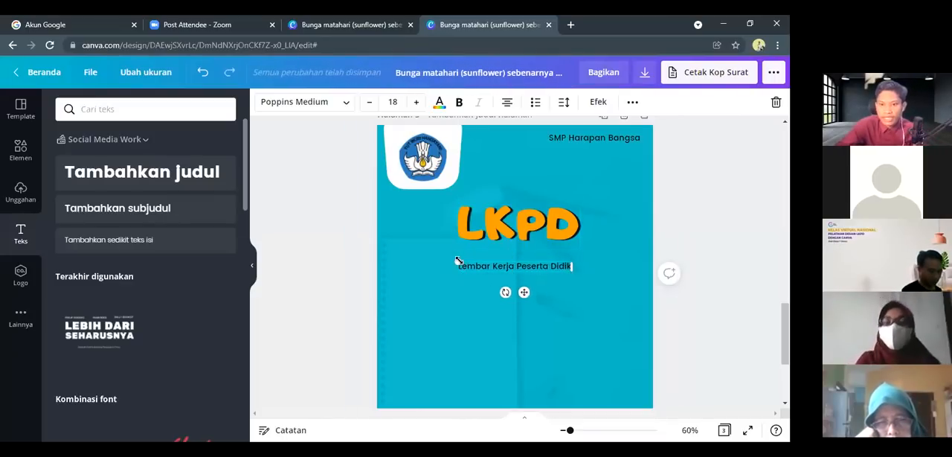
Enlarge the "Lembar Kerja Peserta Didik" subheading to size 22.1 and centre it closely beneath the "LKPD" heading
left_click_drag(459, 260, 432, 258)
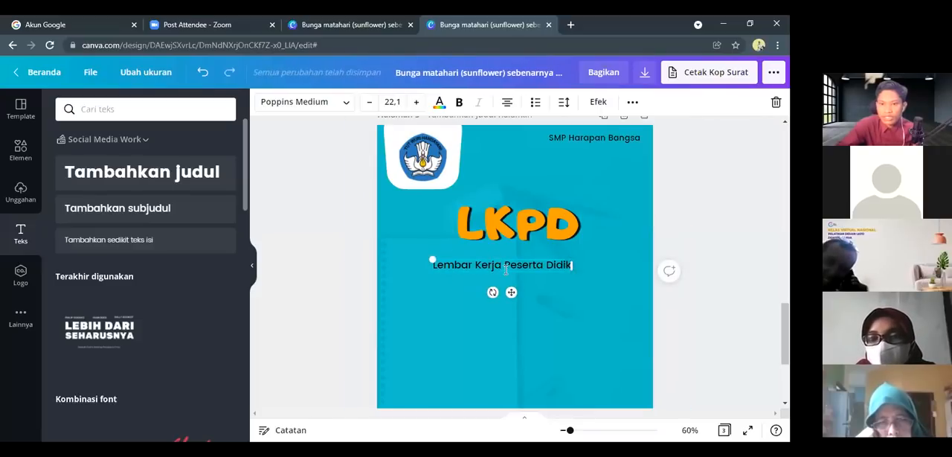
left_click_drag(510, 270, 529, 261)
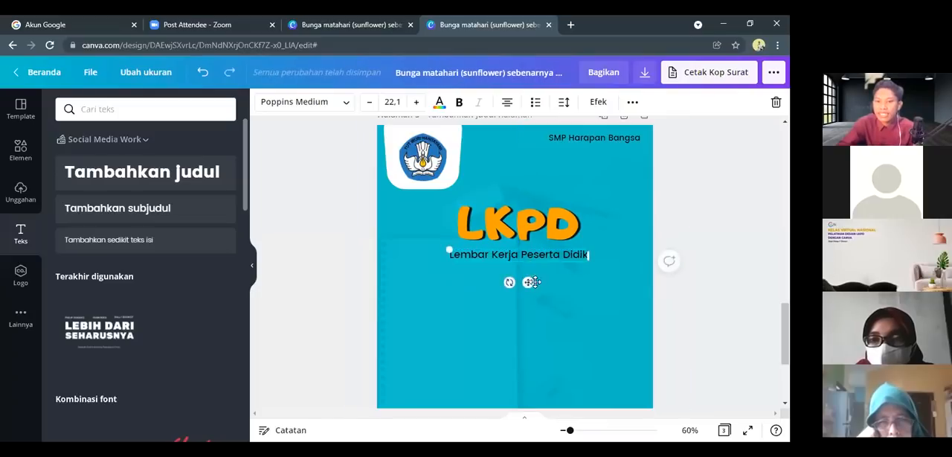
left_click(431, 339)
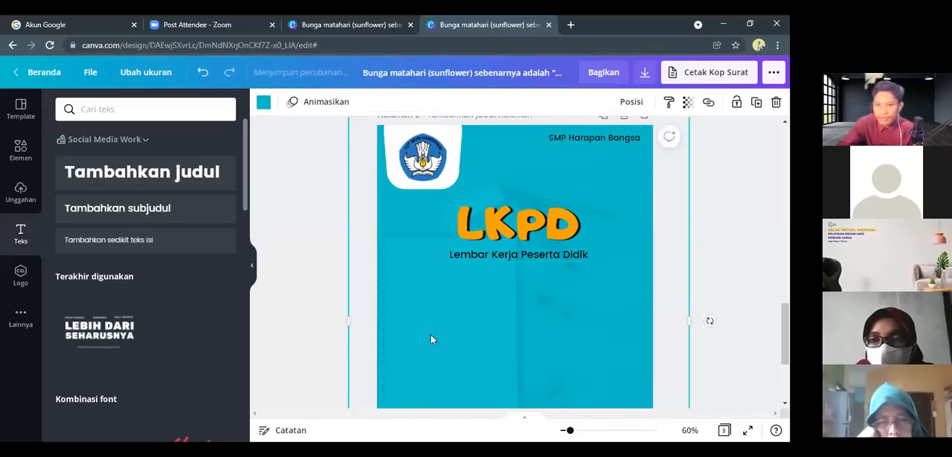
left_click(517, 255)
key("Up")
key("Up")
key("Up")
key("Up")
key("Up")
key("Up")
key("Up")
key("Up")
key("Up")
key("Up")
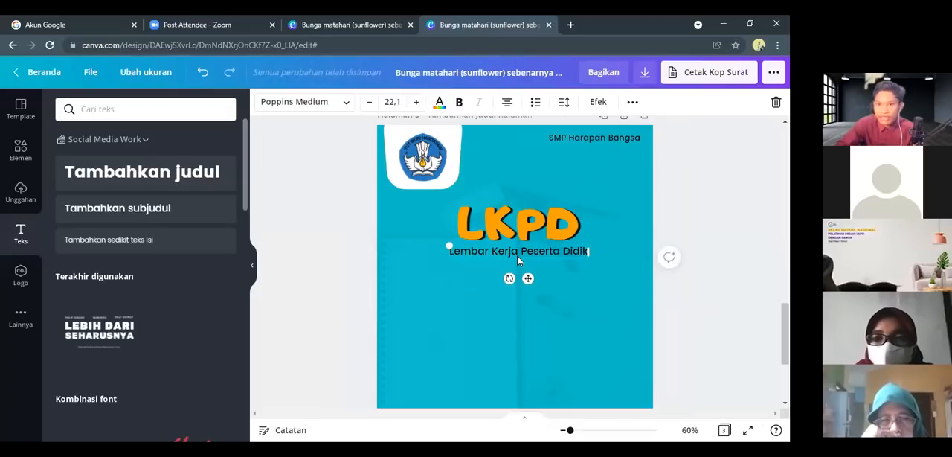
left_click(479, 292)
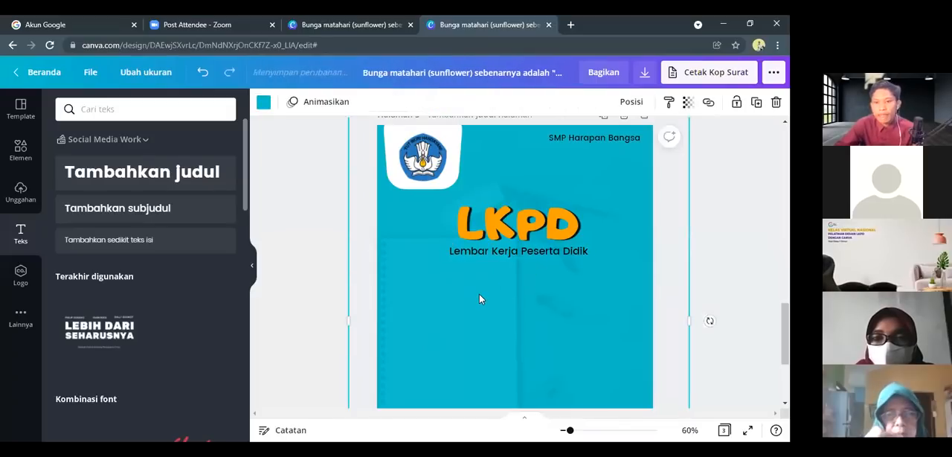
Duplicate the "LKPD" heading and align the copy directly below the "Lembar Kerja Peserta Didik" subheading
scroll(478, 286, "up", 2)
scroll(478, 290, "up", 2)
scroll(491, 268, "down", 4)
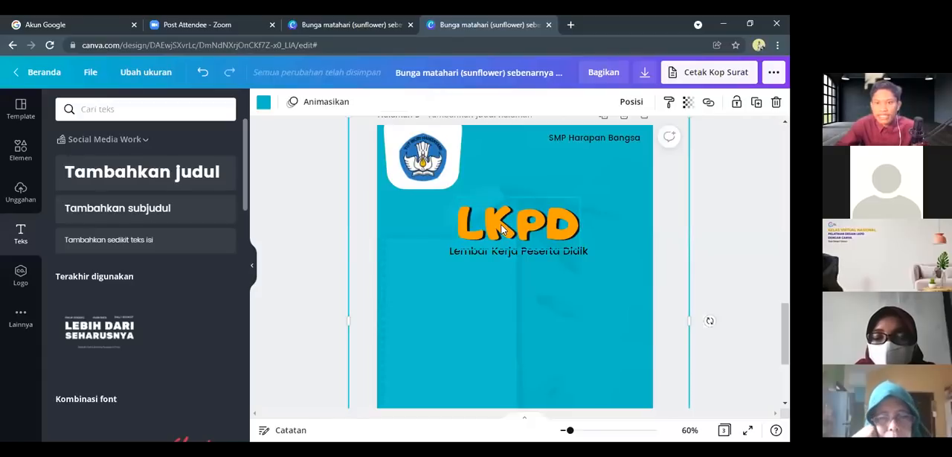
left_click(499, 224)
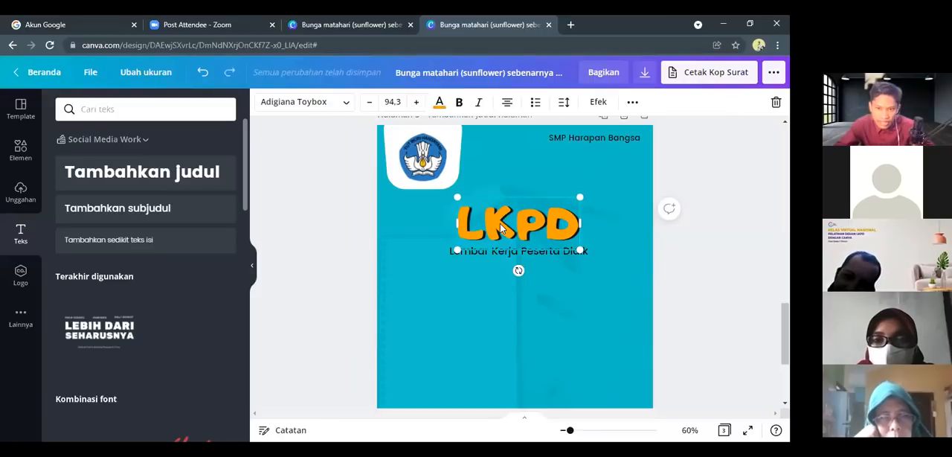
left_click_drag(499, 227, 493, 291)
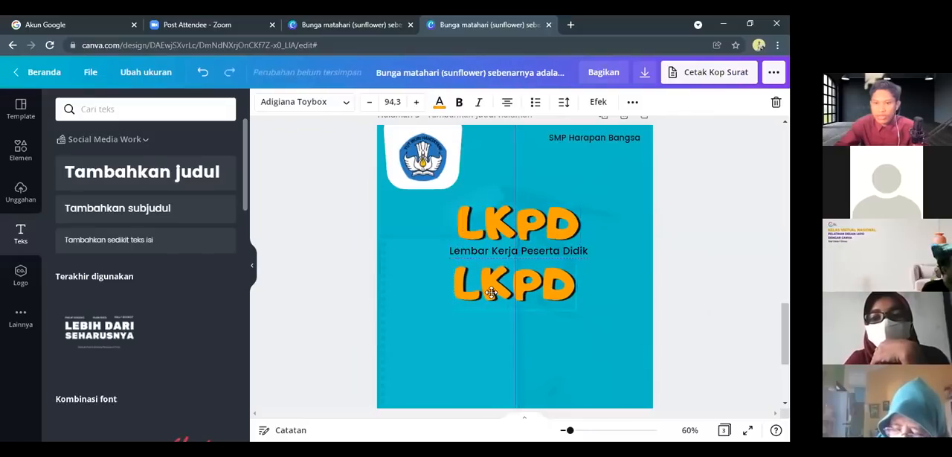
left_click(492, 227)
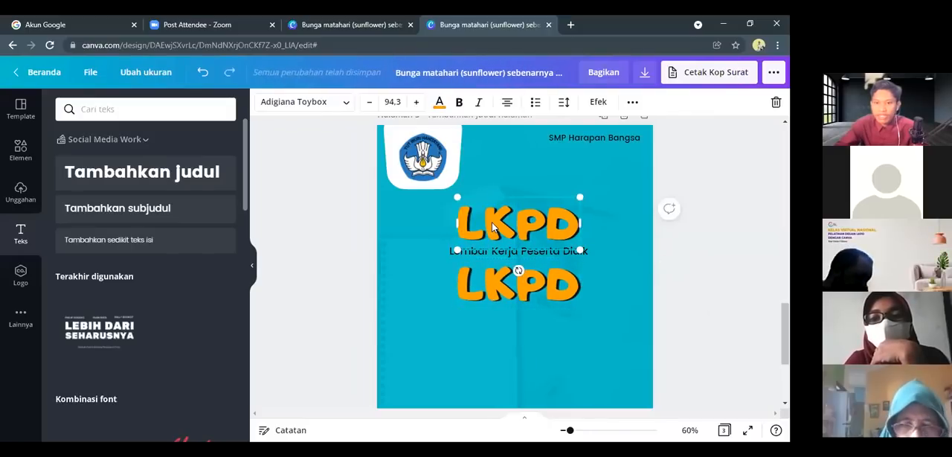
right_click(492, 227)
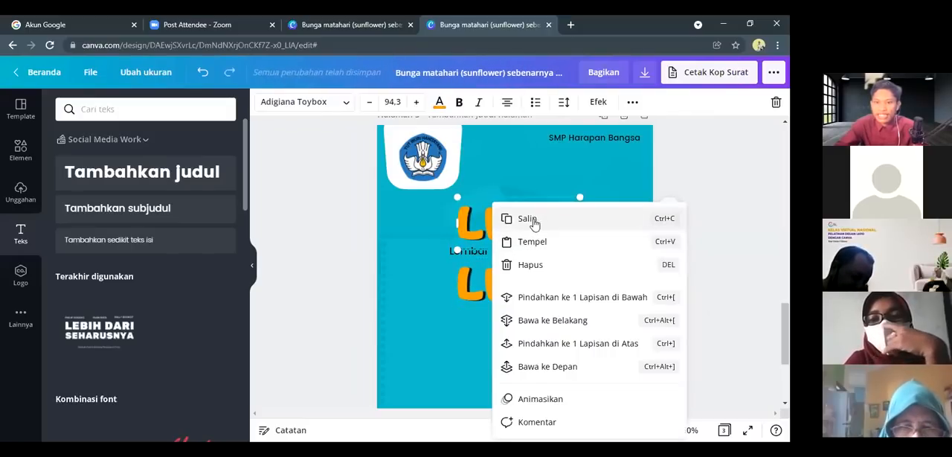
left_click(453, 281)
Replace the text of the duplicated "LKPD" heading below the subheading with "Perbandingan dan Skala"
left_click(520, 284)
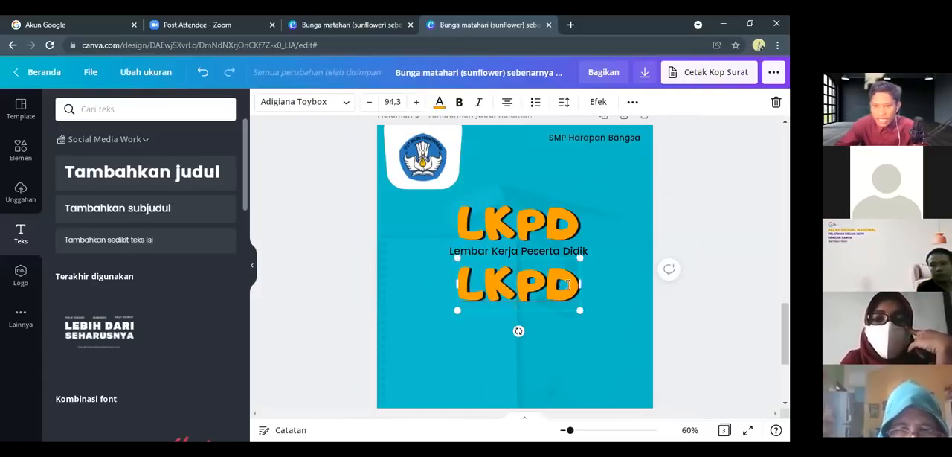
double_click(529, 286)
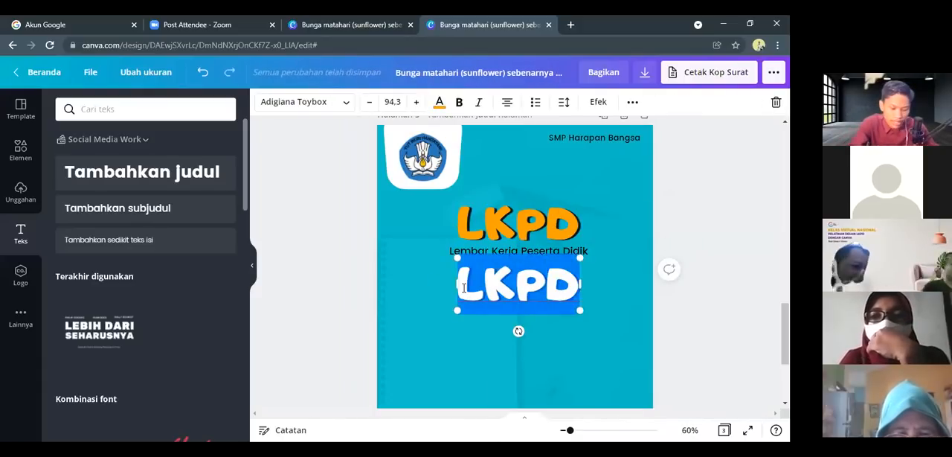
type("Perban")
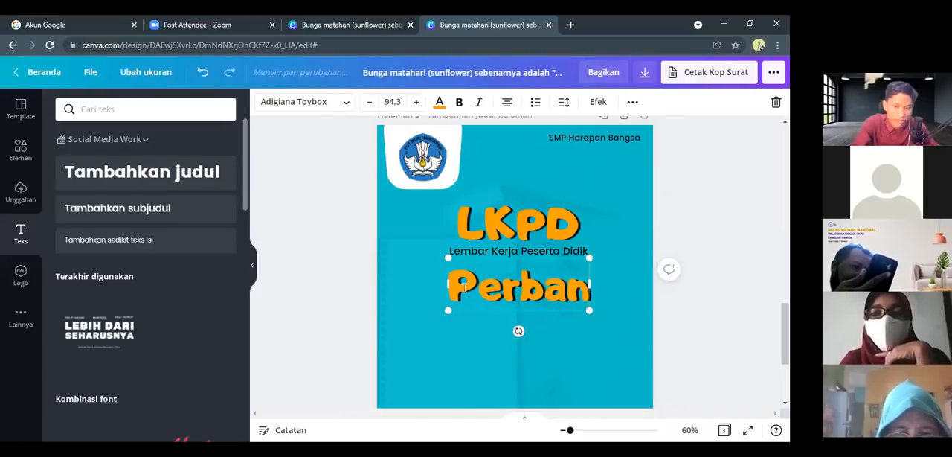
type("dingan")
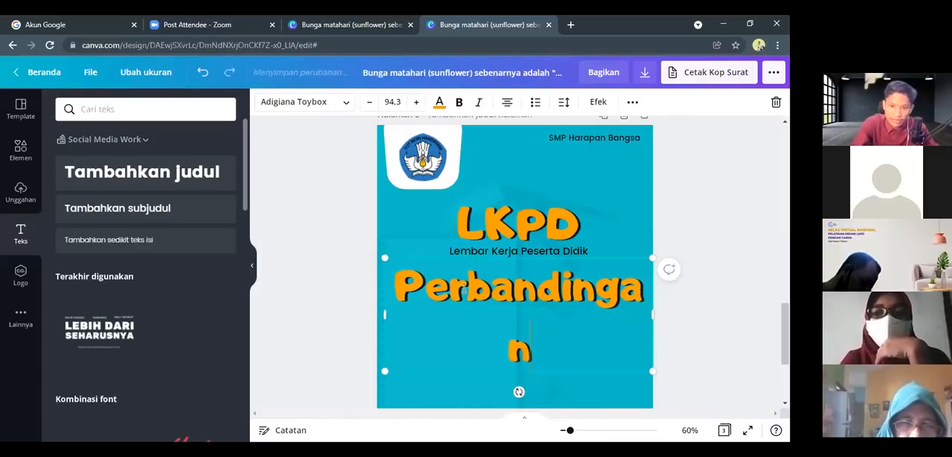
type(" dan")
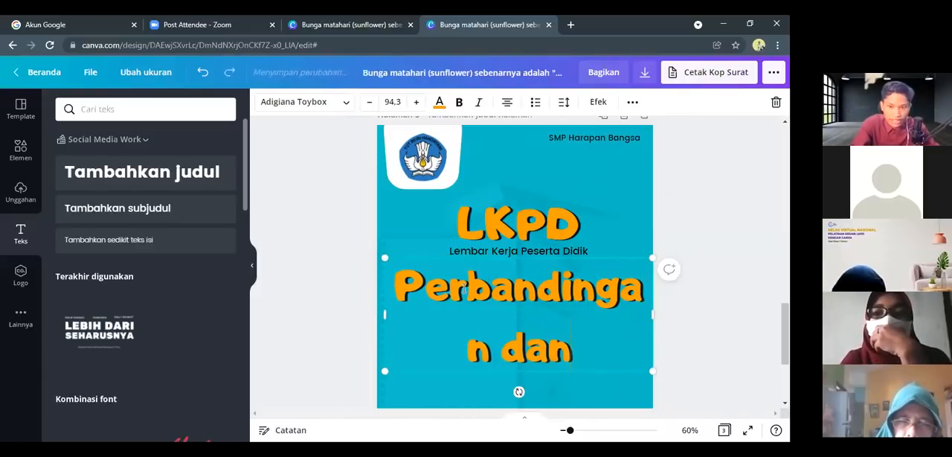
type(" Skala")
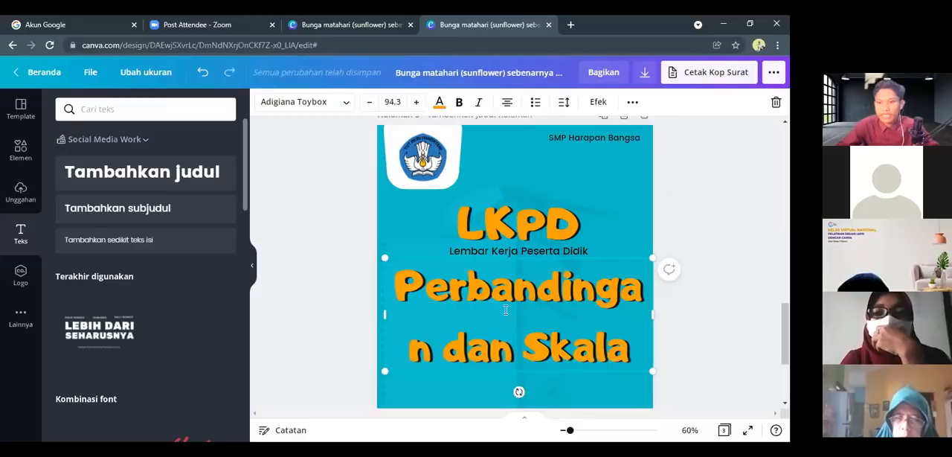
Shrink the "Perbandingan dan Skala" title to size 65.8 on two lines and set its line spacing to 0.84
left_click_drag(637, 364, 562, 331)
left_click_drag(571, 297, 623, 304)
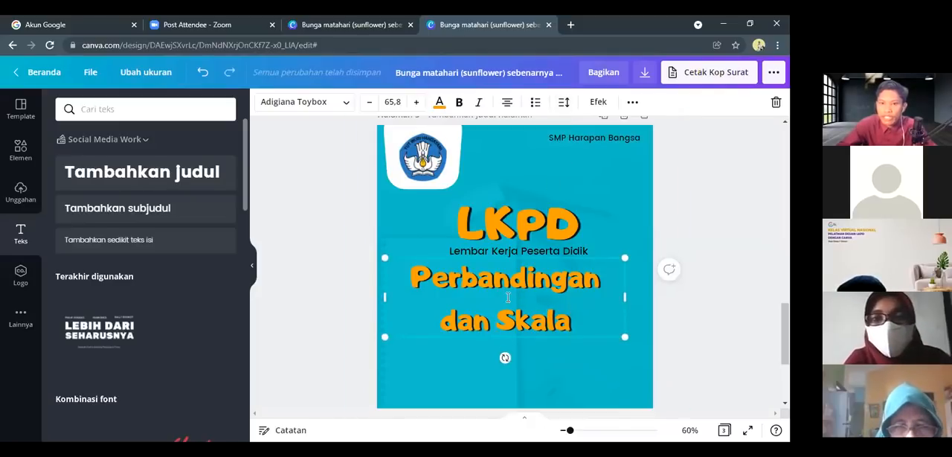
left_click(567, 104)
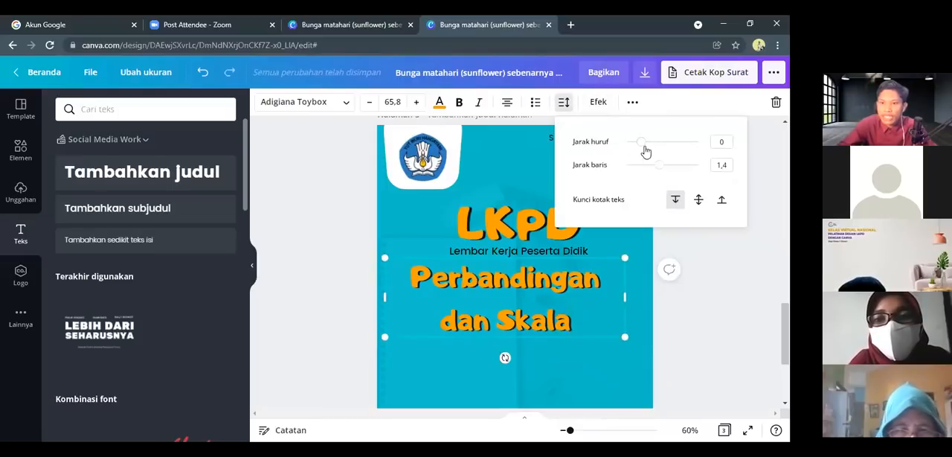
left_click_drag(656, 169, 639, 167)
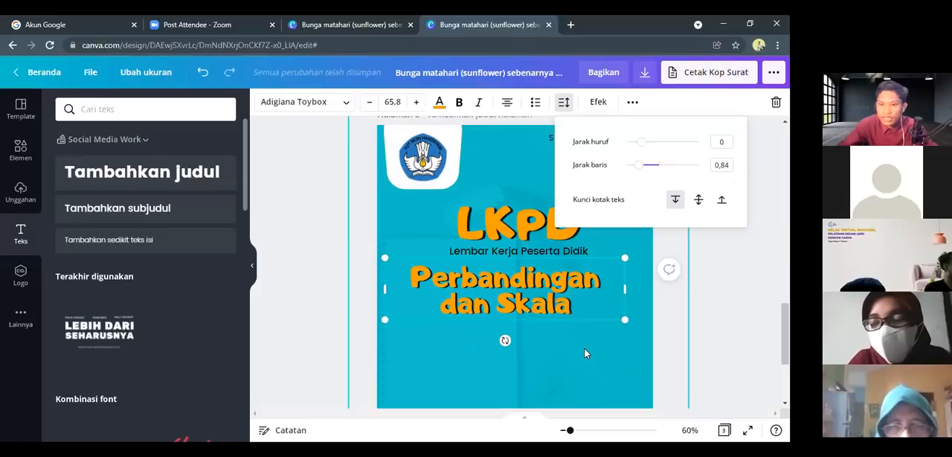
left_click(672, 336)
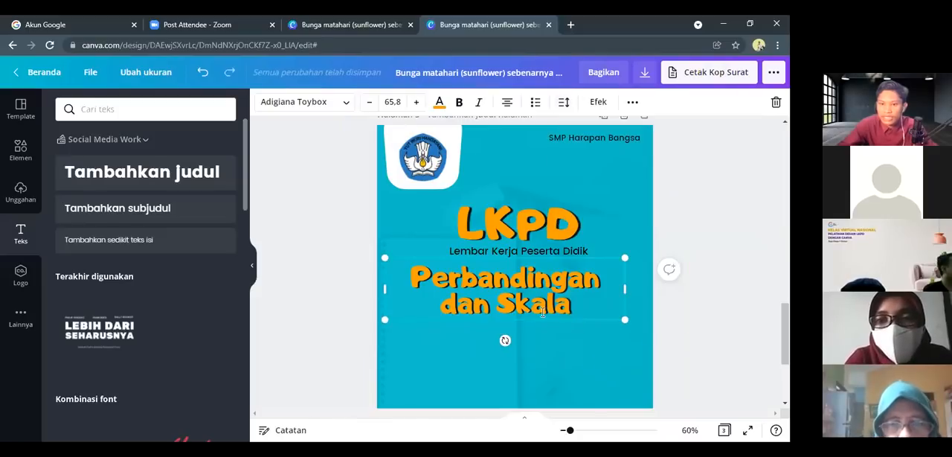
Centre the "Perbandingan dan Skala" title horizontally on the page, just beneath the "Lembar Kerja Peserta Didik" subheading
left_click_drag(551, 320, 560, 320)
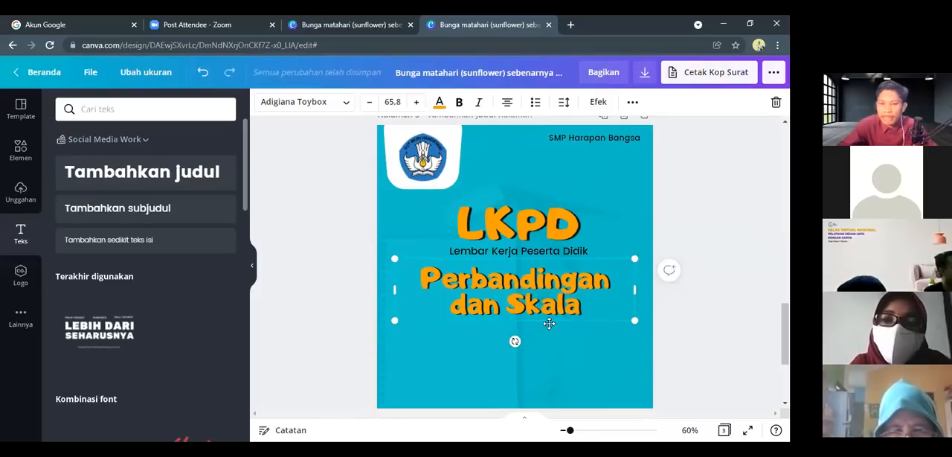
left_click_drag(549, 323, 550, 320)
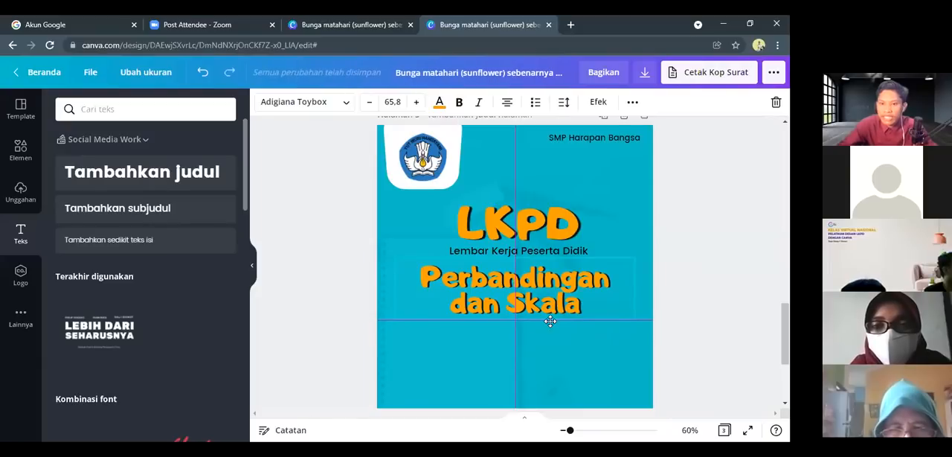
left_click_drag(550, 320, 551, 320)
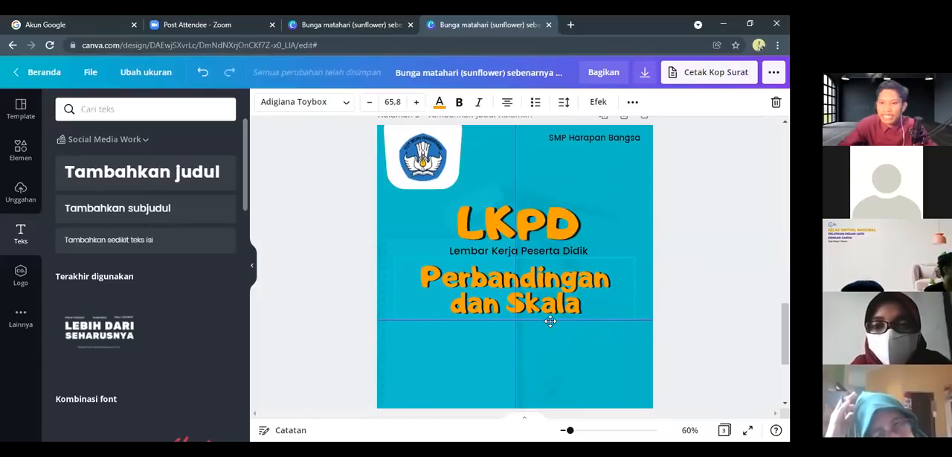
scroll(536, 359, "down", 2)
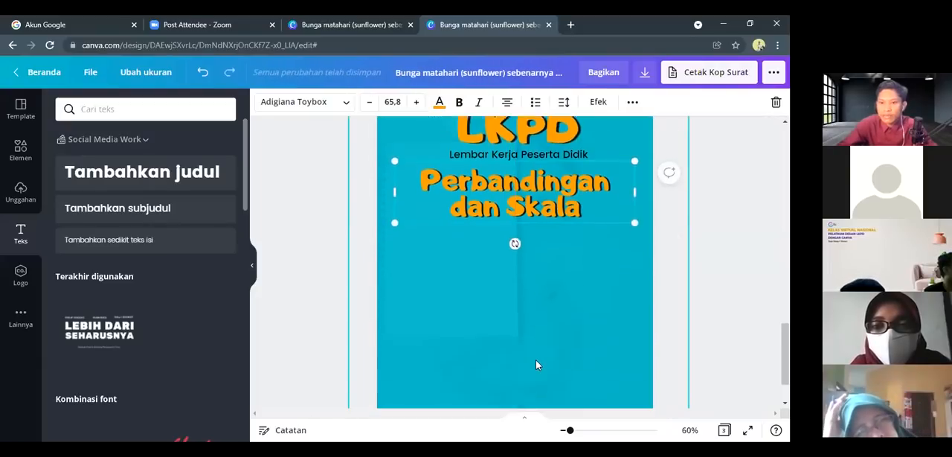
left_click(553, 309)
scroll(554, 308, "up", 3)
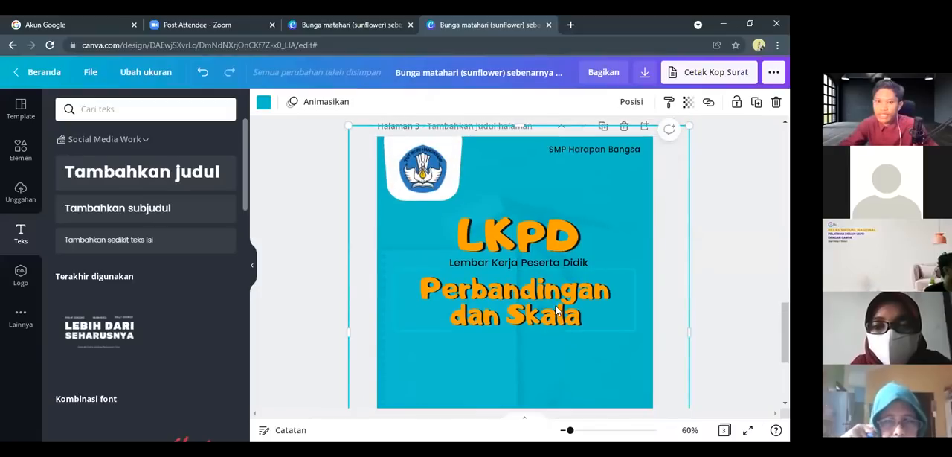
scroll(563, 336, "down", 2)
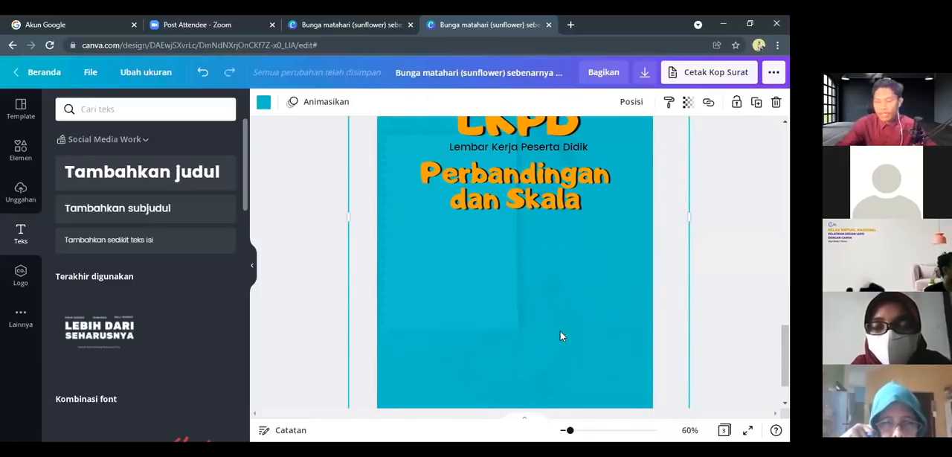
scroll(529, 239, "up", 1)
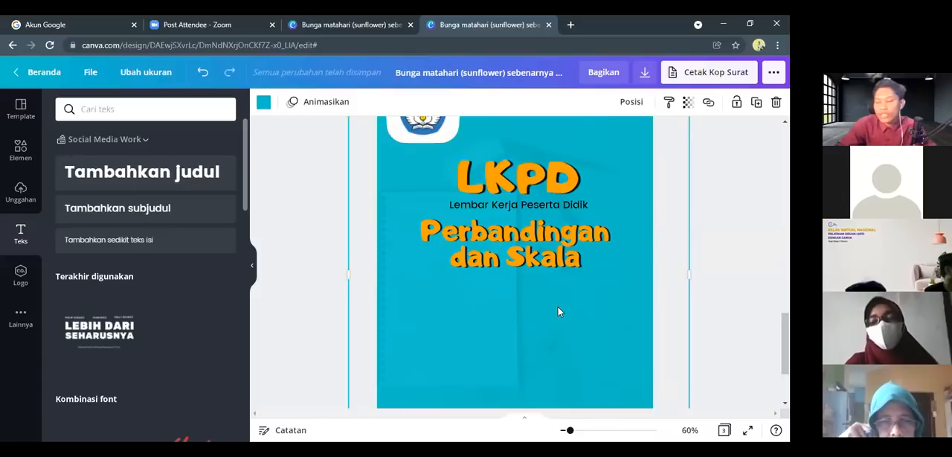
scroll(558, 311, "down", 3)
scroll(558, 312, "up", 4)
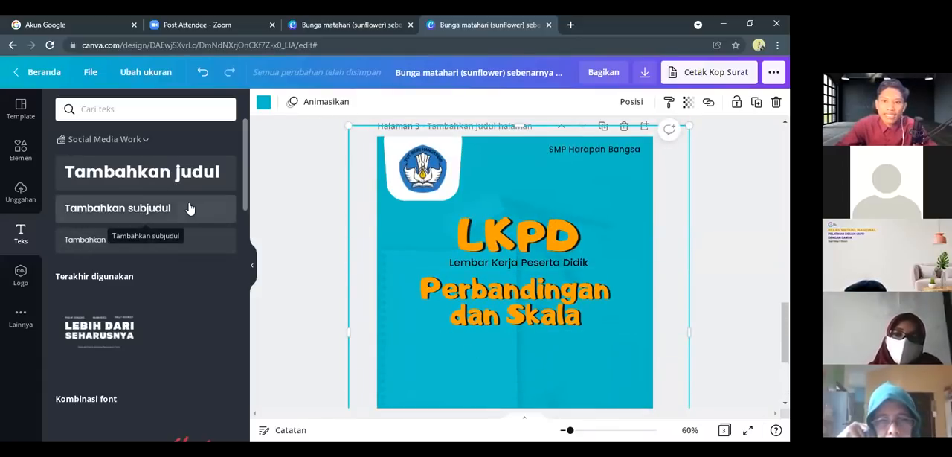
Add a heading that reads "Matematika" on the right half of the page below the title, reduced to size 28.5
left_click(157, 174)
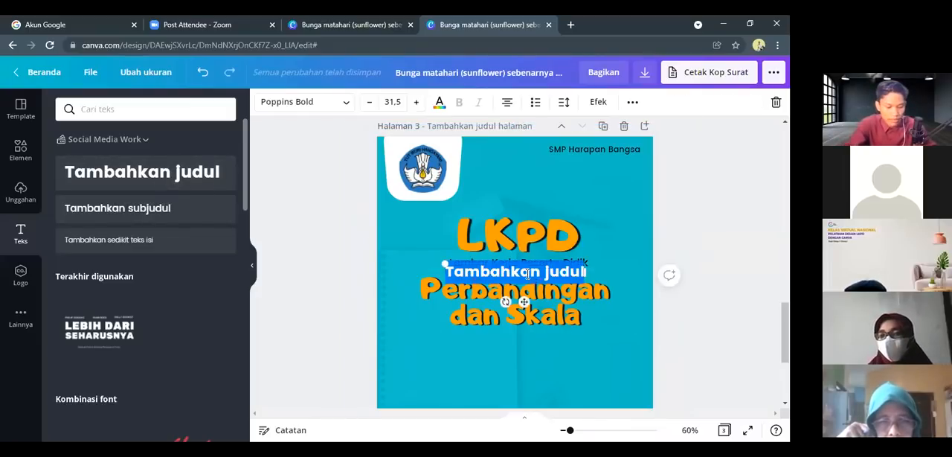
type("Matematu")
key("BackSpace")
type("ika")
left_click_drag(524, 284, 588, 370)
scroll(587, 371, "down", 2)
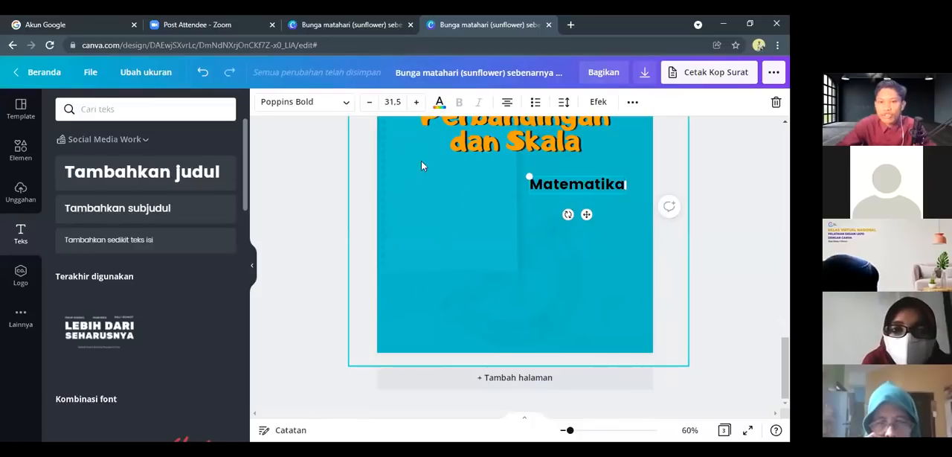
left_click_drag(526, 176, 577, 169)
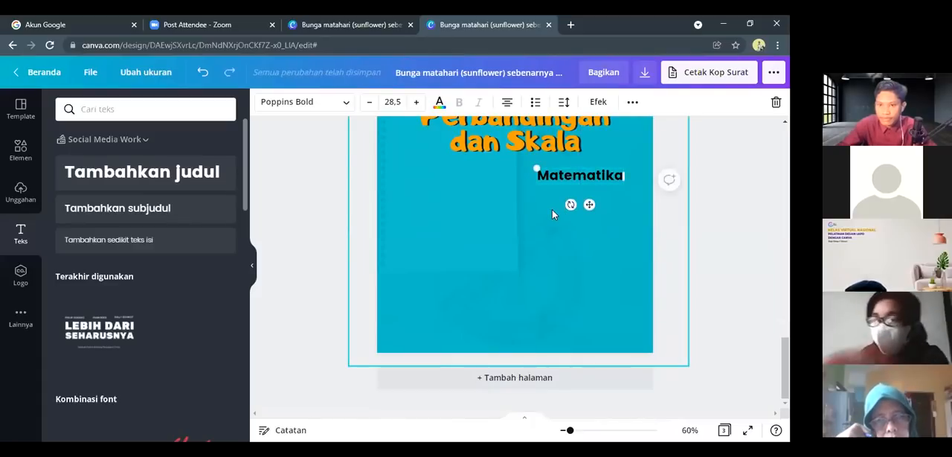
Add a second line reading "Untuk" to the "Matematika" heading
key("Return")
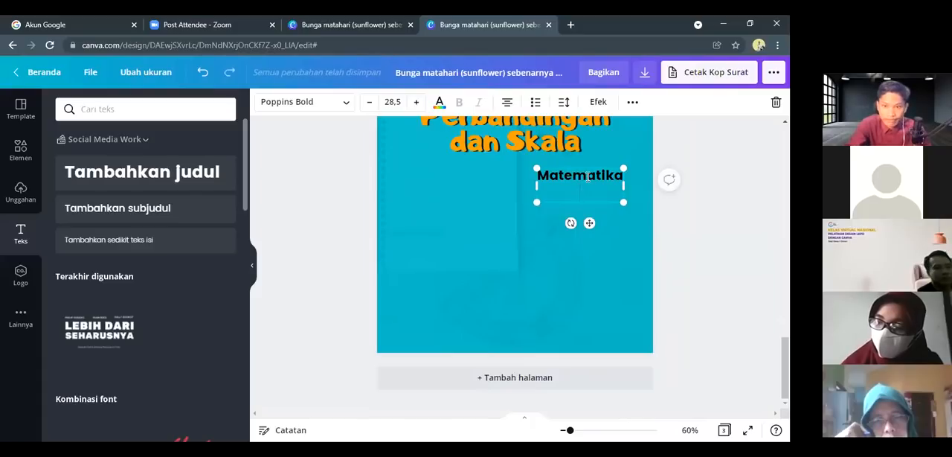
type("Kelas")
key("BackSpace")
key("BackSpace")
key("BackSpace")
key("BackSpace")
key("BackSpace")
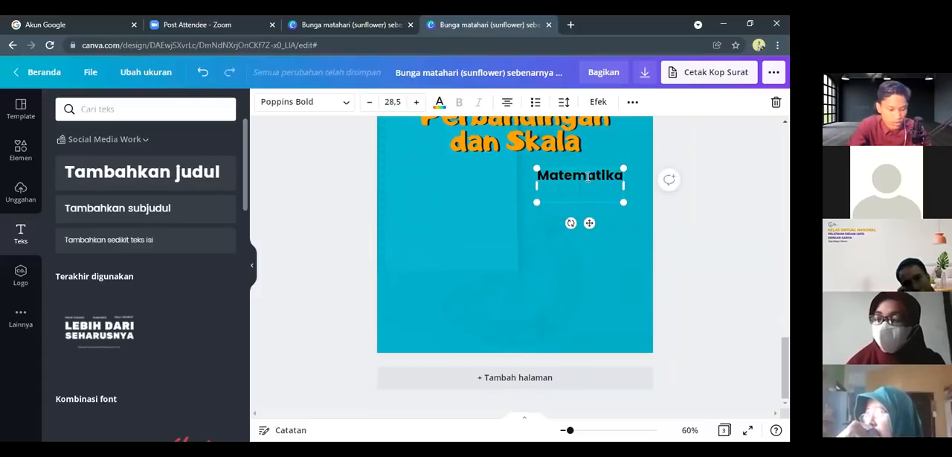
type("Untuk")
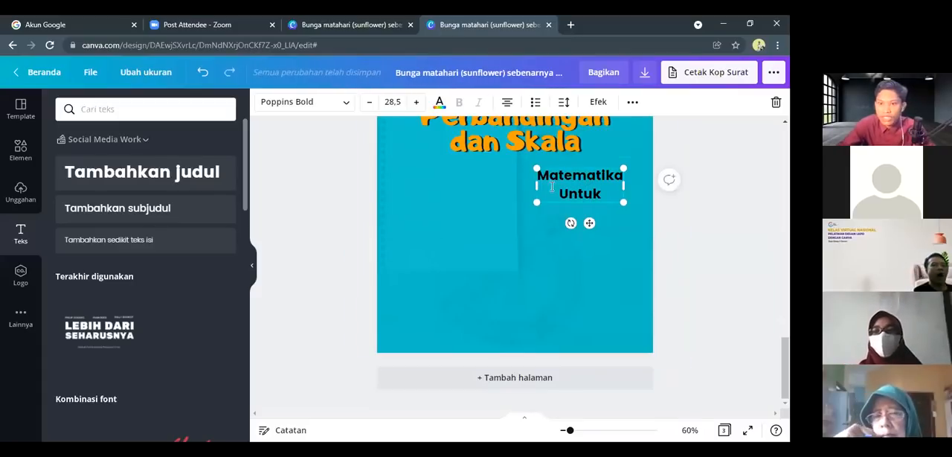
Left-align the "Matematika Untuk" text and set its line spacing to 0.69
left_click(520, 108)
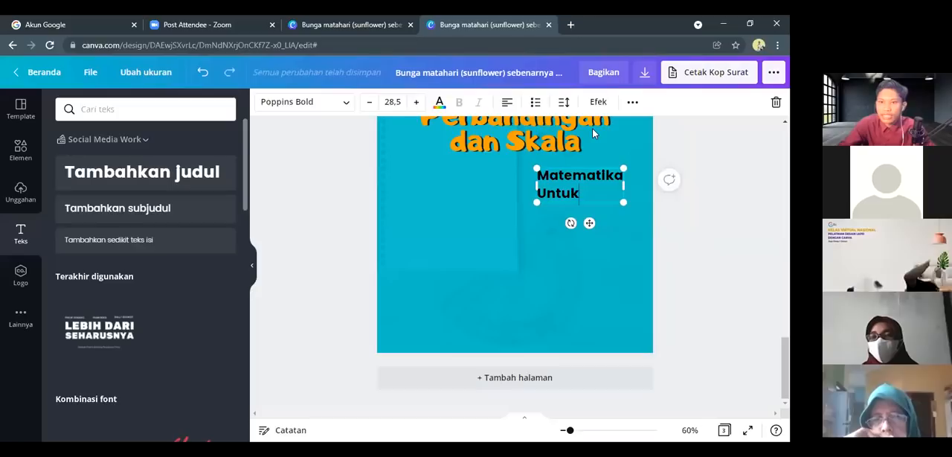
left_click(563, 102)
left_click_drag(659, 172, 633, 167)
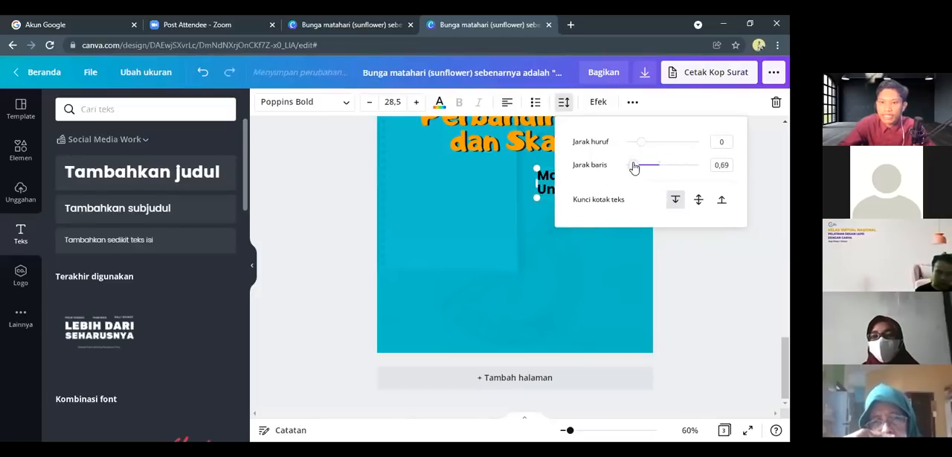
left_click(580, 266)
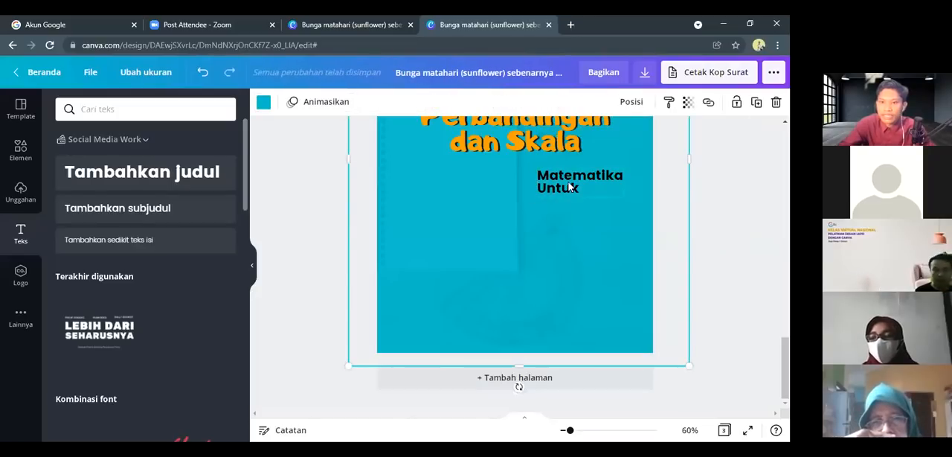
Reduce the "Matematika Untuk" text to size 27.1
left_click(565, 190)
left_click_drag(538, 196, 542, 195)
left_click(536, 214)
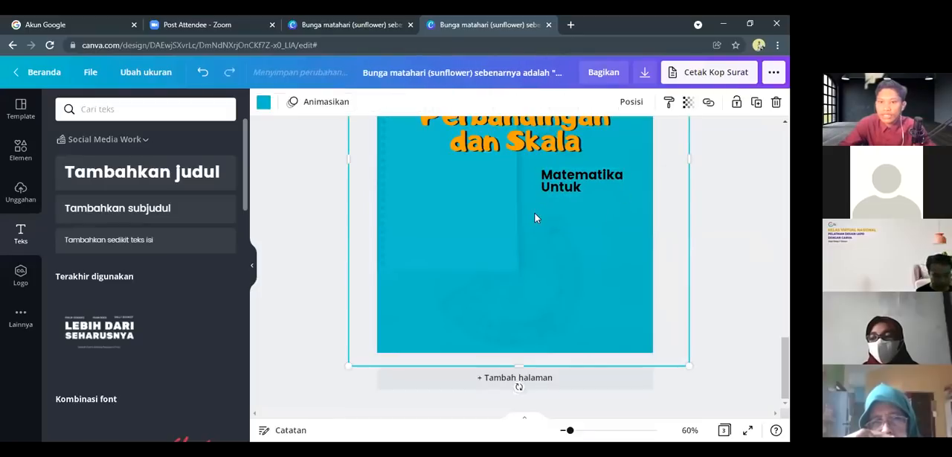
Duplicate the "Matematika Untuk" text, place the copy directly below it, and replace its wording with "SMP"
left_click(549, 183)
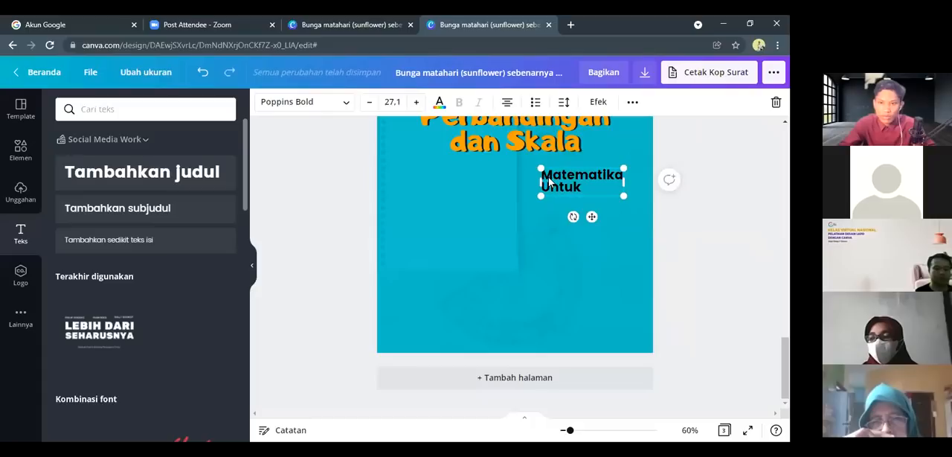
key("ctrl+d")
left_click_drag(567, 202, 564, 226)
double_click(580, 220)
left_click(565, 217)
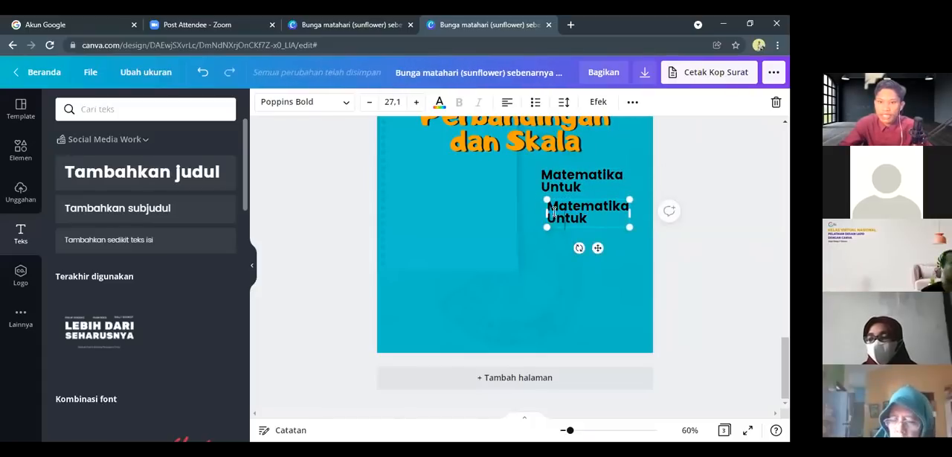
left_click_drag(591, 219, 548, 207)
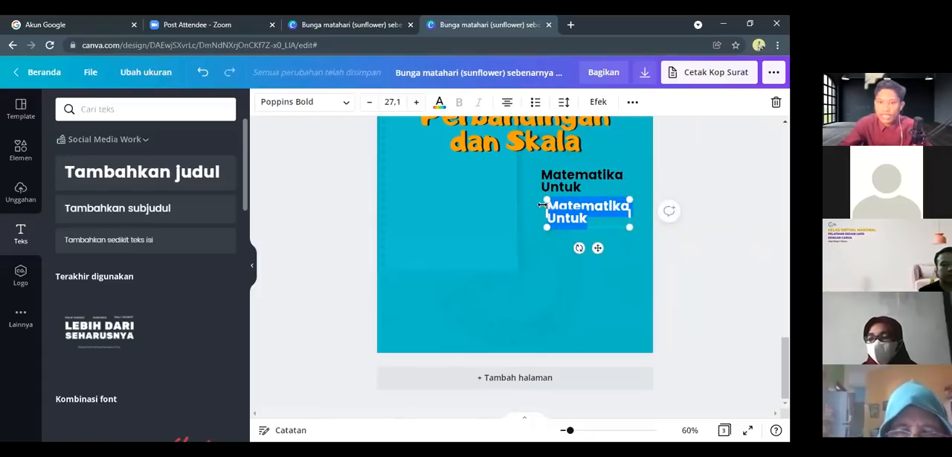
type("SMP")
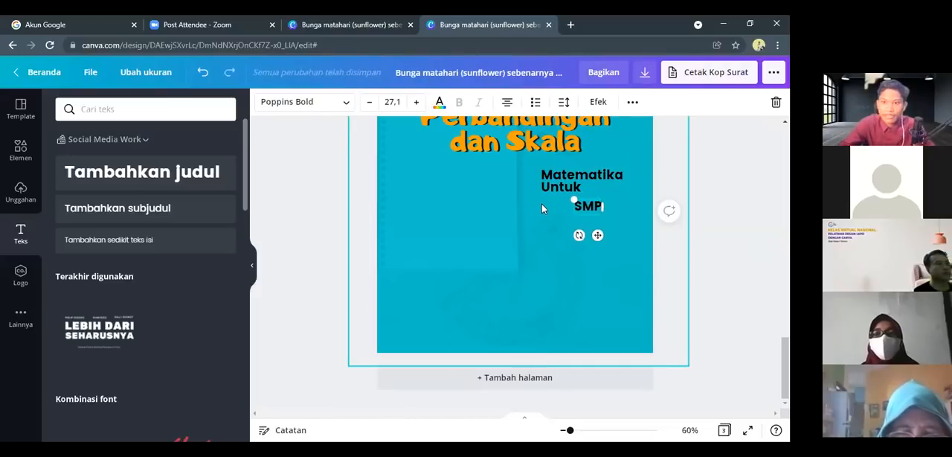
Enlarge the "SMP" text to size 66.5 beneath the "Untuk" line
mouse_move(574, 200)
left_mouse_down()
mouse_move(532, 177)
mouse_move(561, 191)
left_mouse_up()
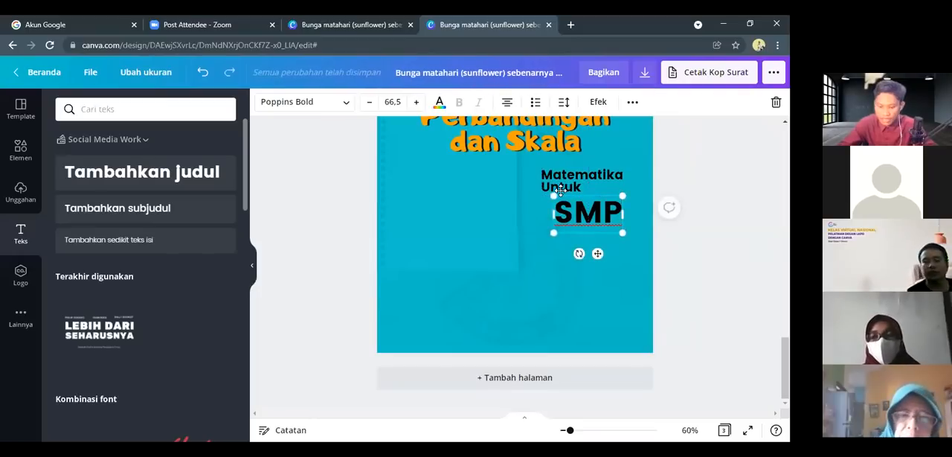
left_click(569, 221)
left_click(586, 231)
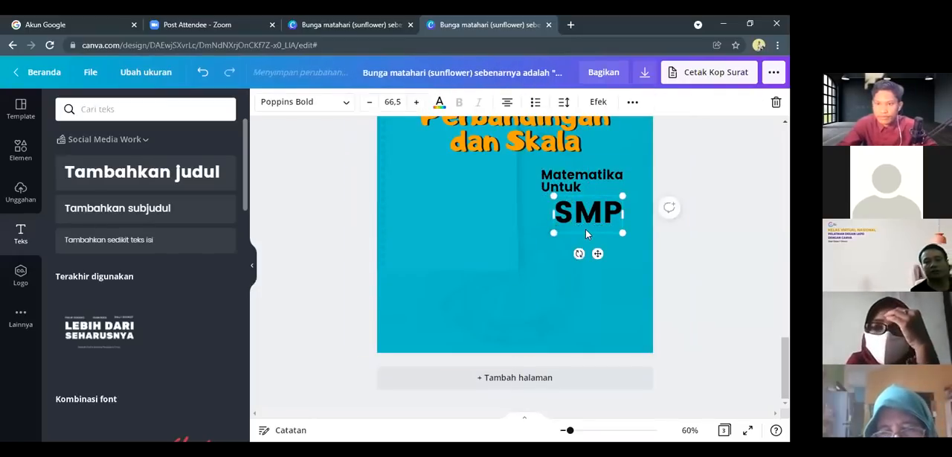
left_click(588, 233)
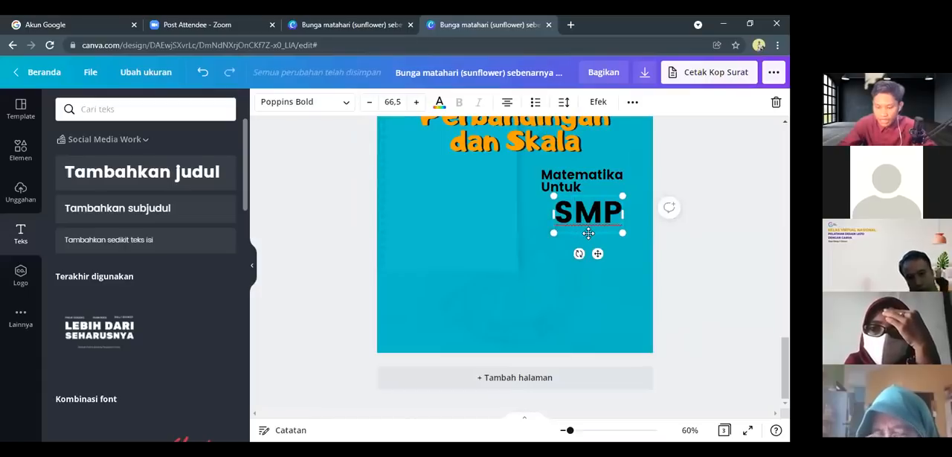
Move "SMP" up closer to "Untuk", and add a copy of the "Matematika Untuk" text beneath it reading "Kelas VII"
left_click_drag(593, 230, 591, 231)
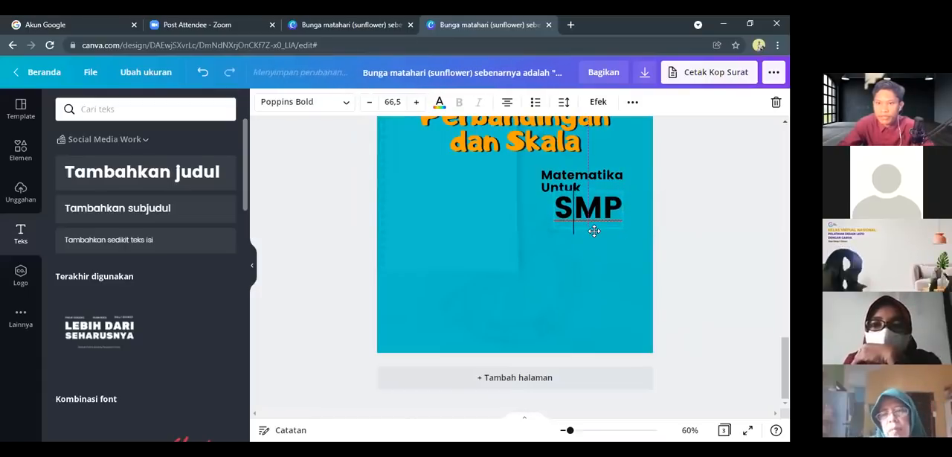
left_click(565, 178)
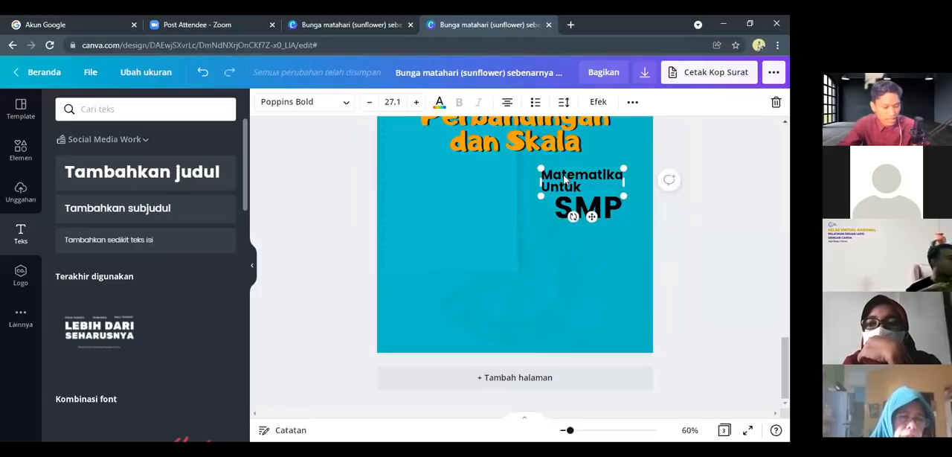
left_click_drag(563, 178, 571, 240)
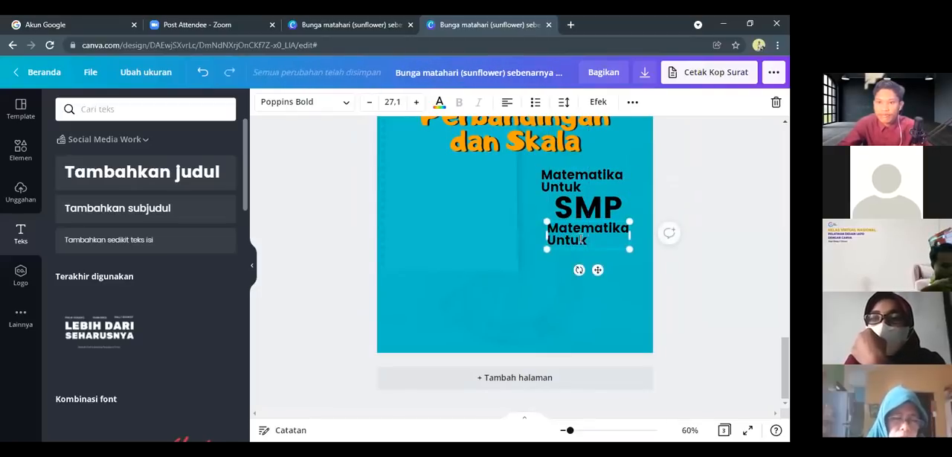
double_click(581, 238)
type("Kelas")
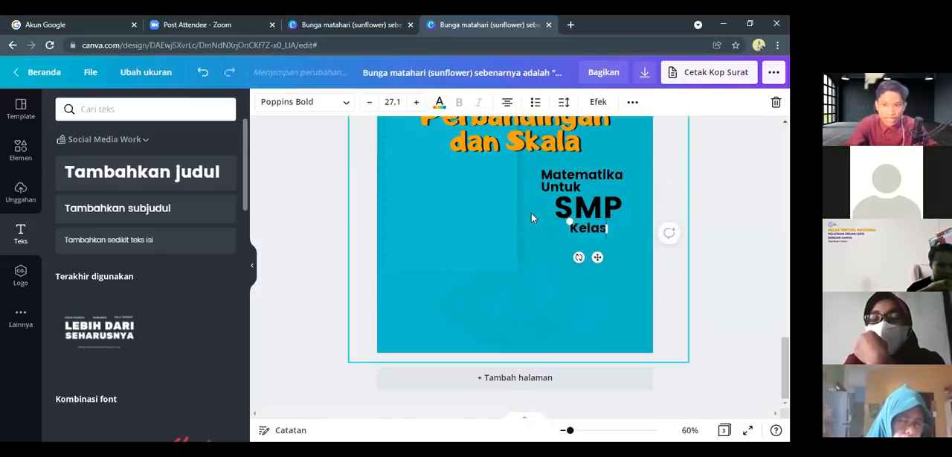
type(" VII")
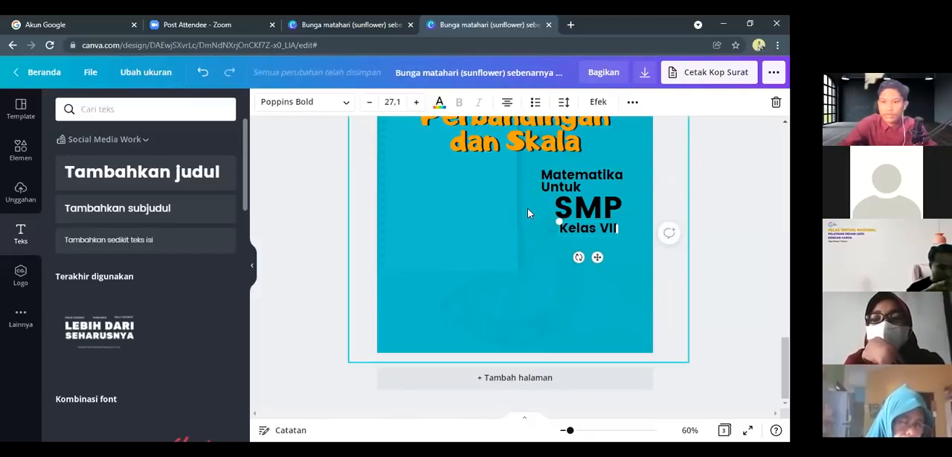
Enlarge the "Kelas VII" text to size 29.7 and align it directly beneath "SMP"
left_click_drag(565, 227, 605, 225)
left_click(519, 237)
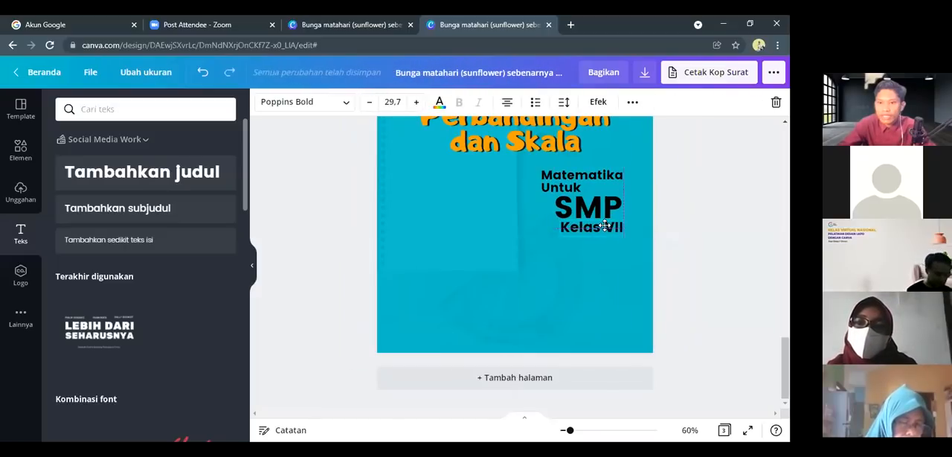
left_click(591, 235)
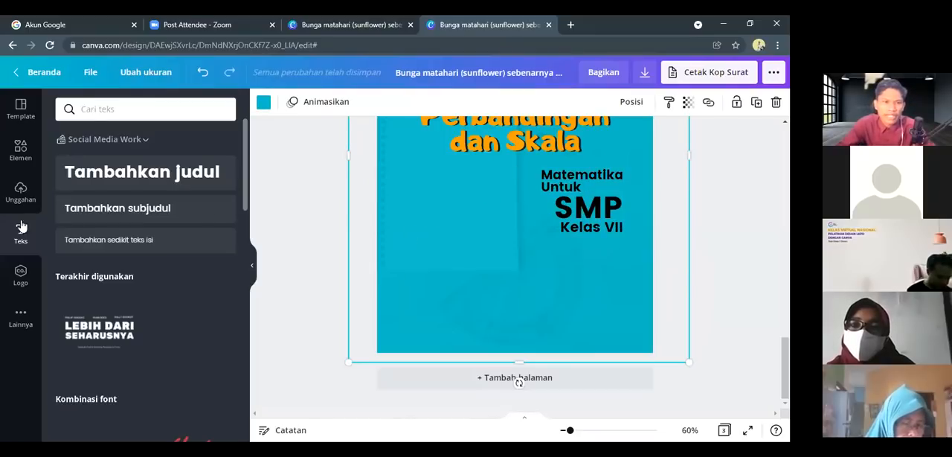
Add a line with diamond-shaped ends beside "Untuk", spanning to the right edge of the "Matematika" text
left_click(22, 147)
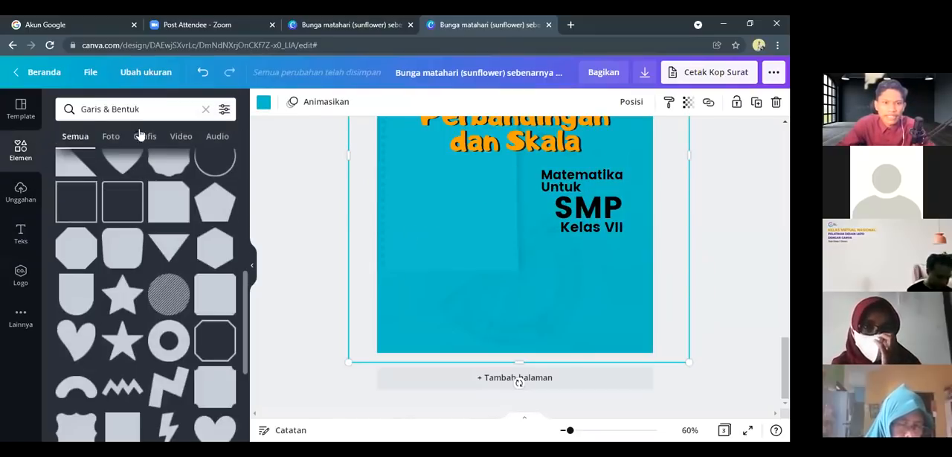
scroll(112, 226, "up", 5)
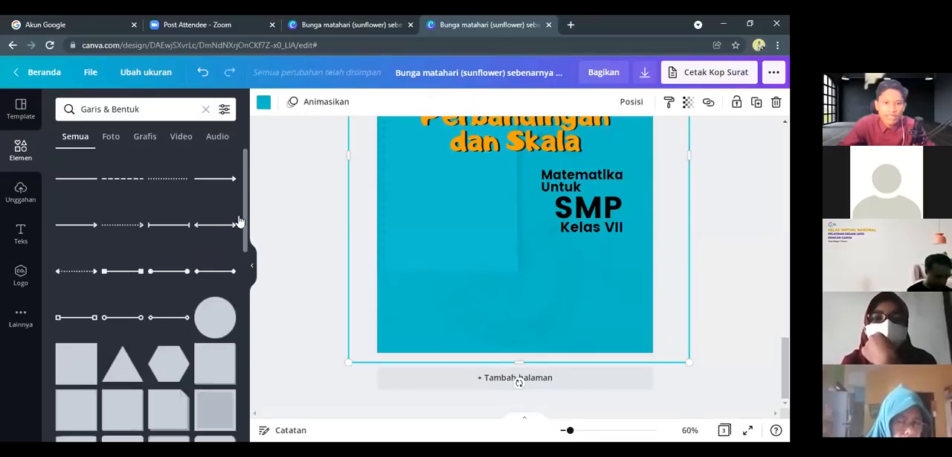
left_click(174, 320)
left_click_drag(543, 164, 623, 190)
left_click(524, 264)
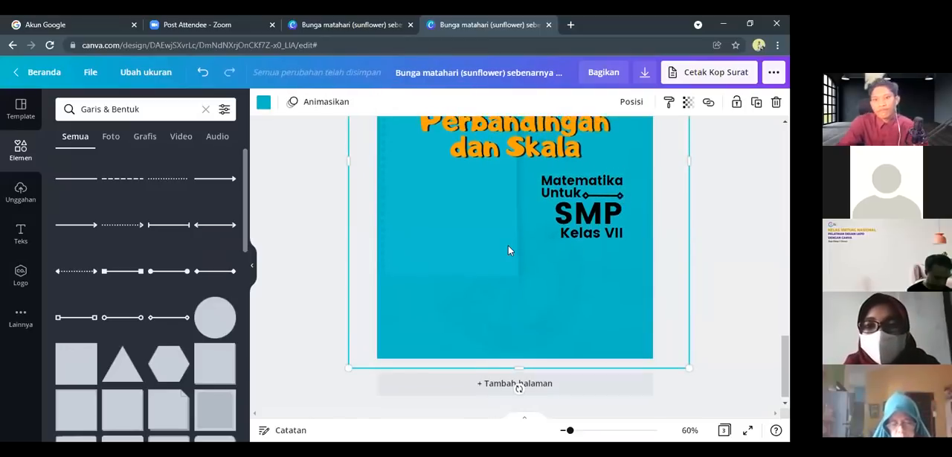
Search the elements library for "math" and look through the results for a cover illustration
scroll(508, 250, "up", 3)
scroll(508, 246, "down", 3)
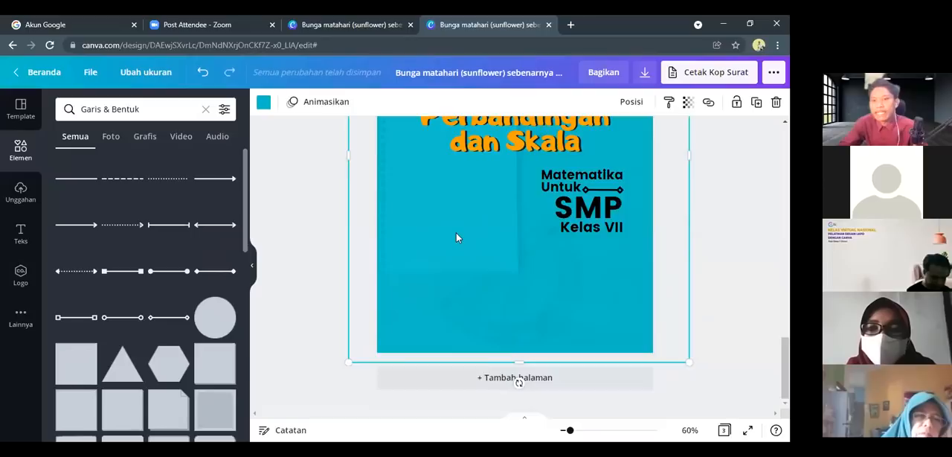
scroll(456, 238, "up", 5)
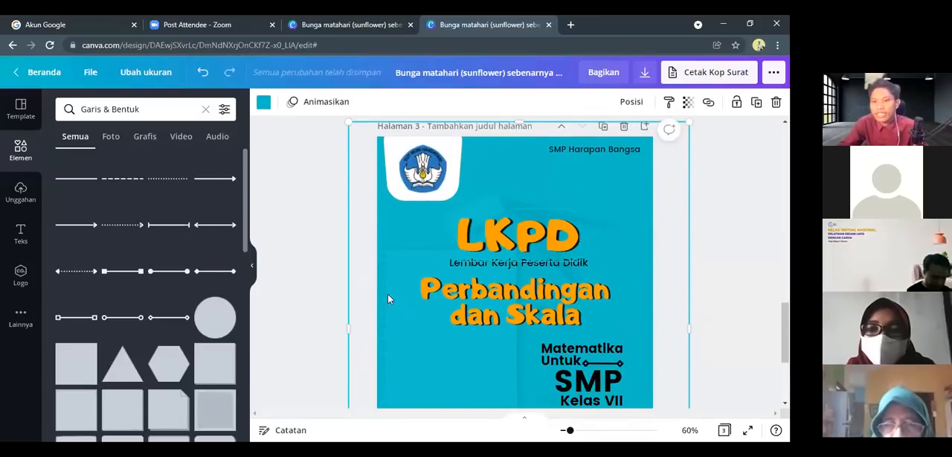
scroll(380, 302, "down", 2)
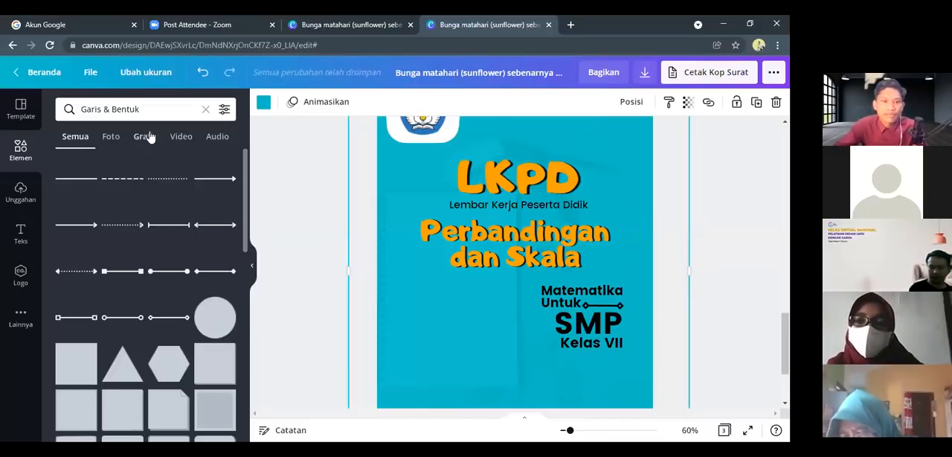
left_click(92, 111)
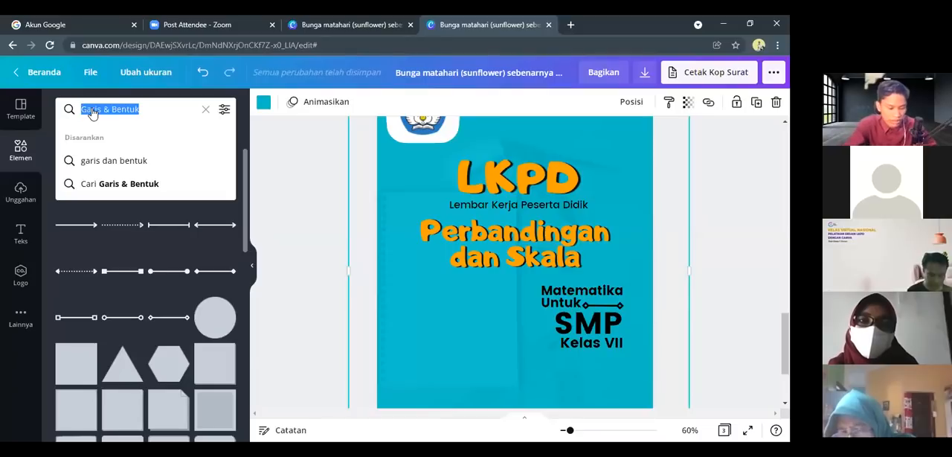
type("math")
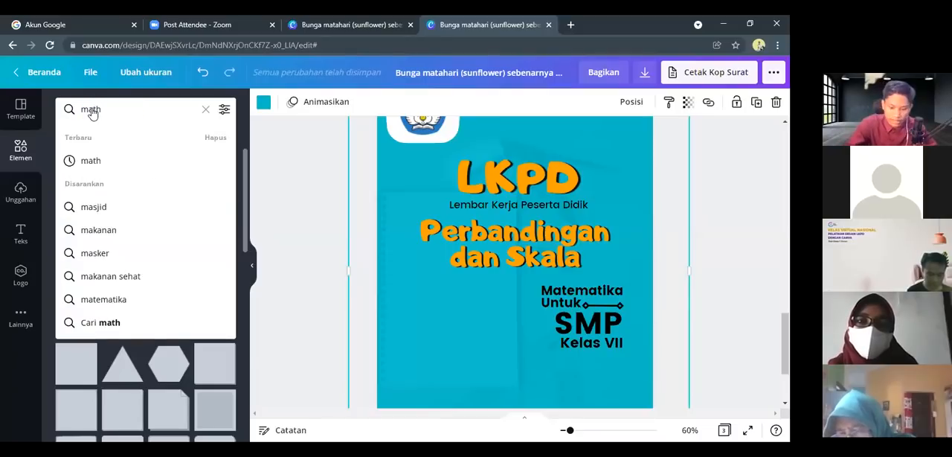
key("Return")
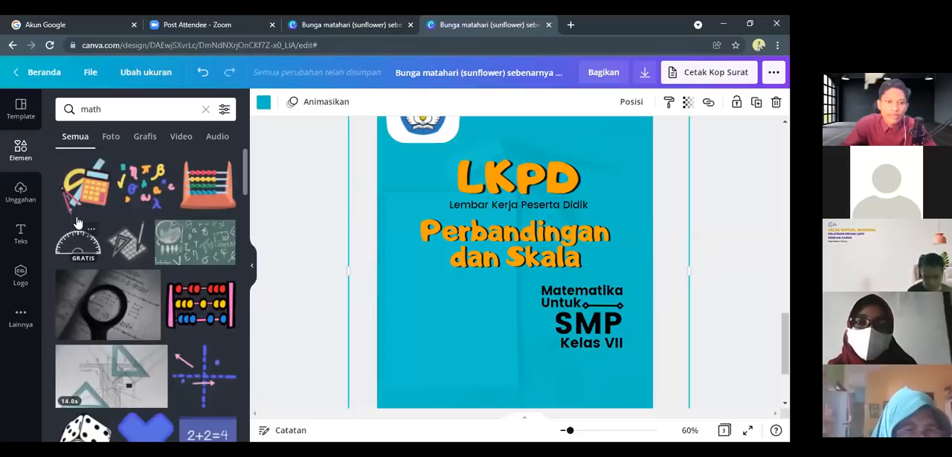
scroll(80, 233, "down", 1)
scroll(83, 215, "up", 1)
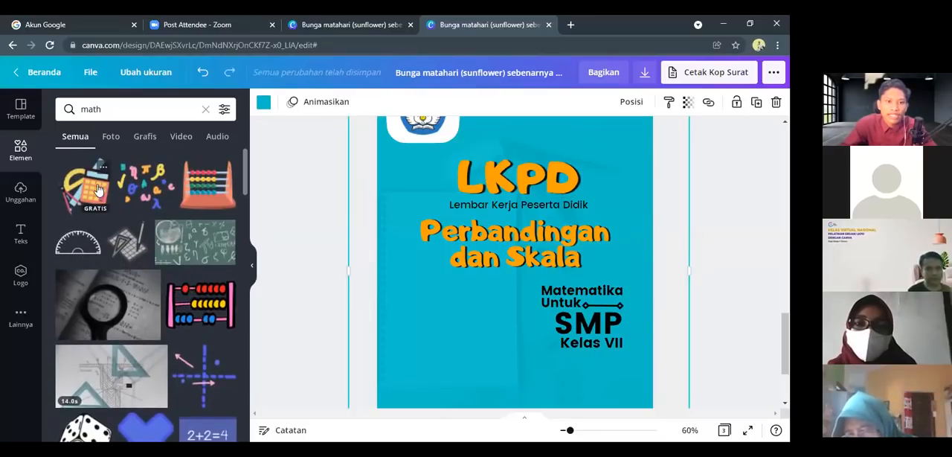
scroll(127, 250, "down", 5)
scroll(152, 296, "down", 5)
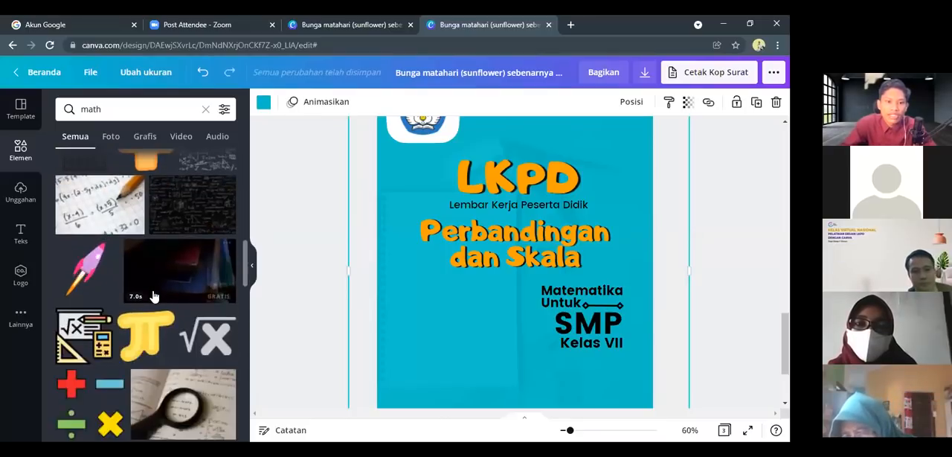
scroll(141, 293, "up", 5)
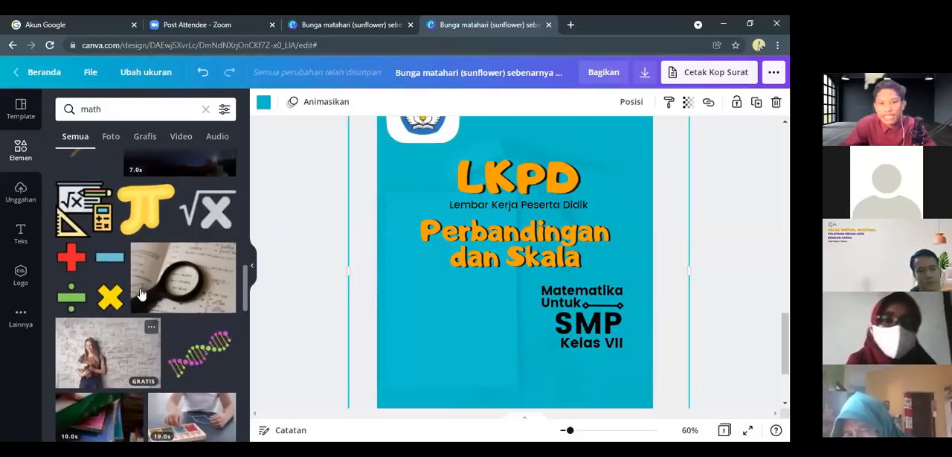
scroll(105, 192, "up", 6)
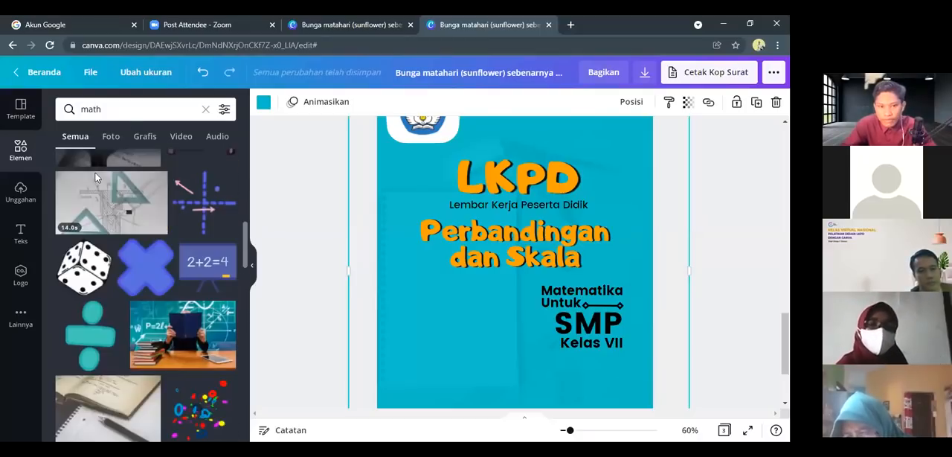
Limit the "math" results to graphics and insert the illustration with the calculator, ruler and compass
left_click(145, 138)
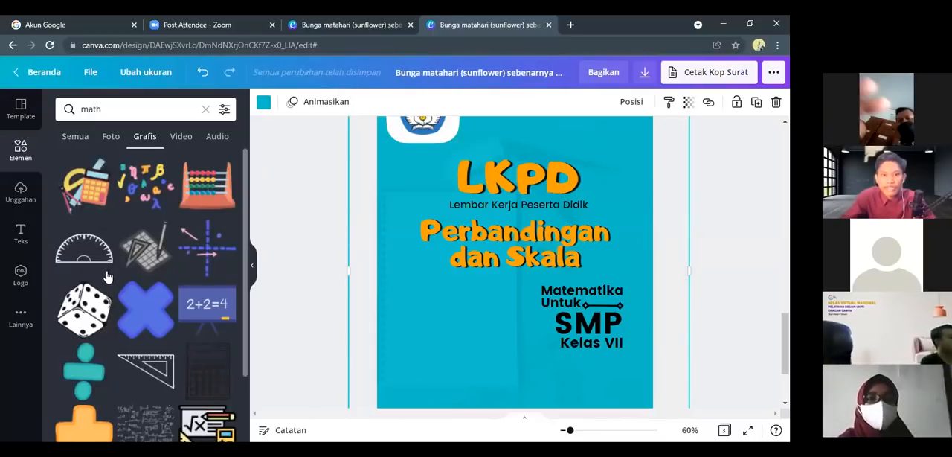
scroll(108, 277, "down", 2)
scroll(92, 294, "up", 2)
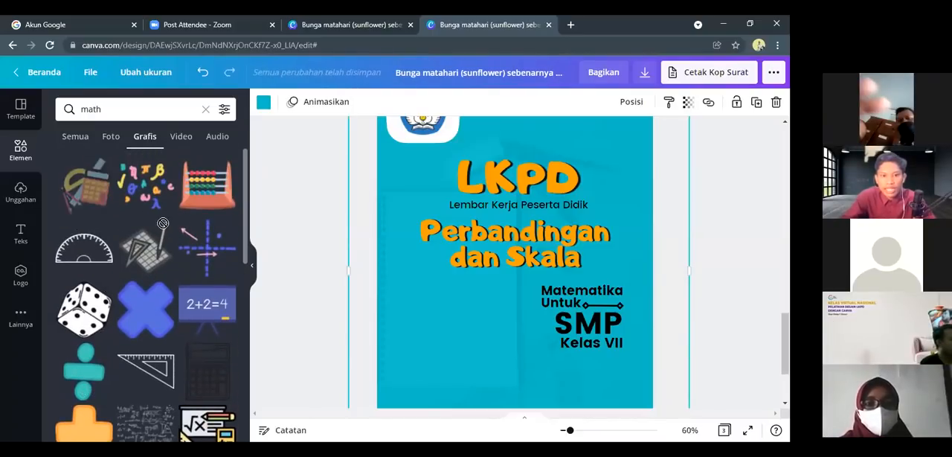
left_click(87, 195)
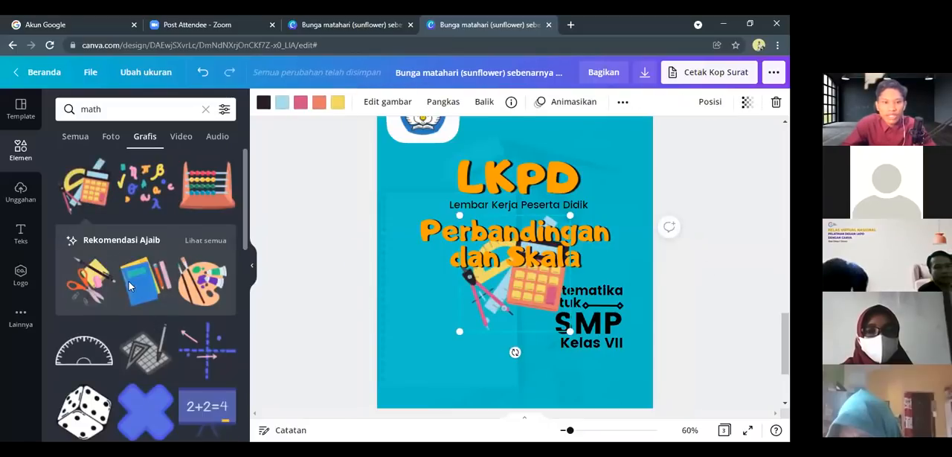
Browse the "math" graphics for further illustrations that suit the cover
scroll(148, 317, "down", 8)
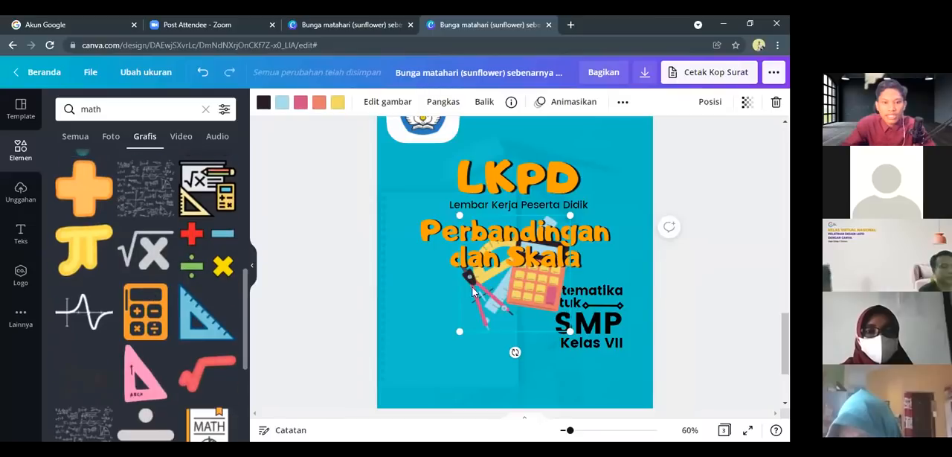
scroll(177, 324, "down", 10)
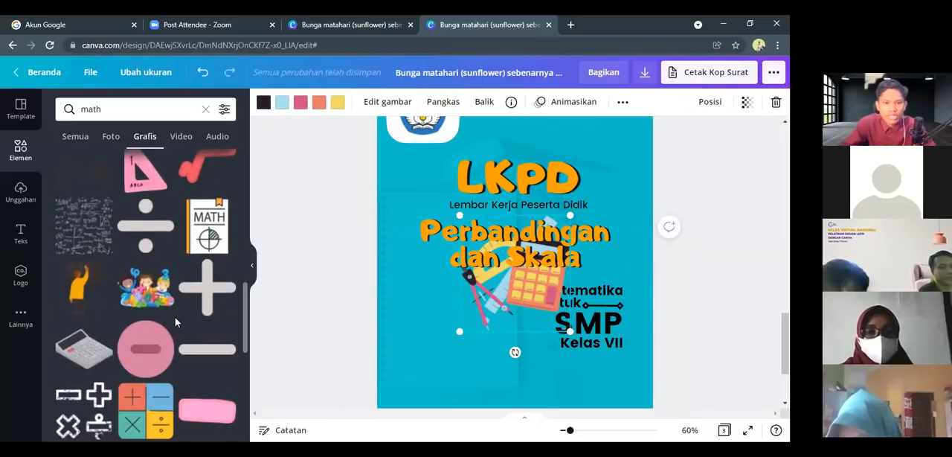
scroll(175, 317, "down", 10)
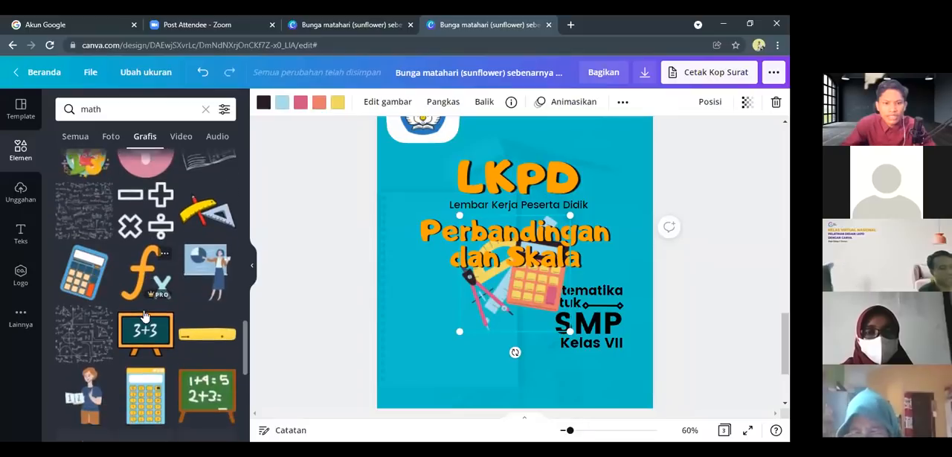
scroll(144, 314, "down", 3)
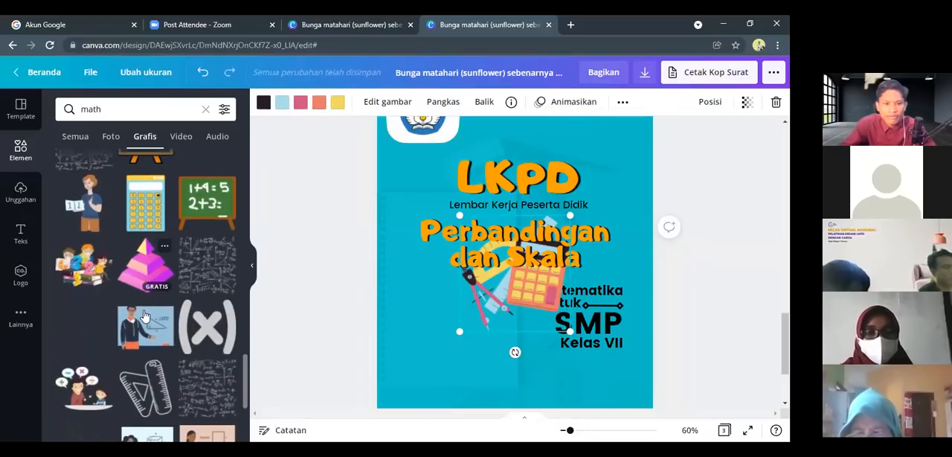
scroll(144, 310, "down", 5)
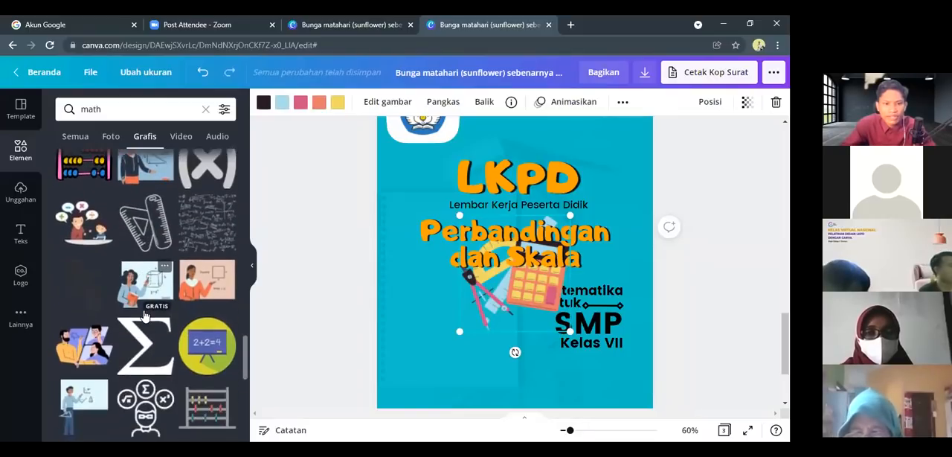
scroll(147, 321, "down", 8)
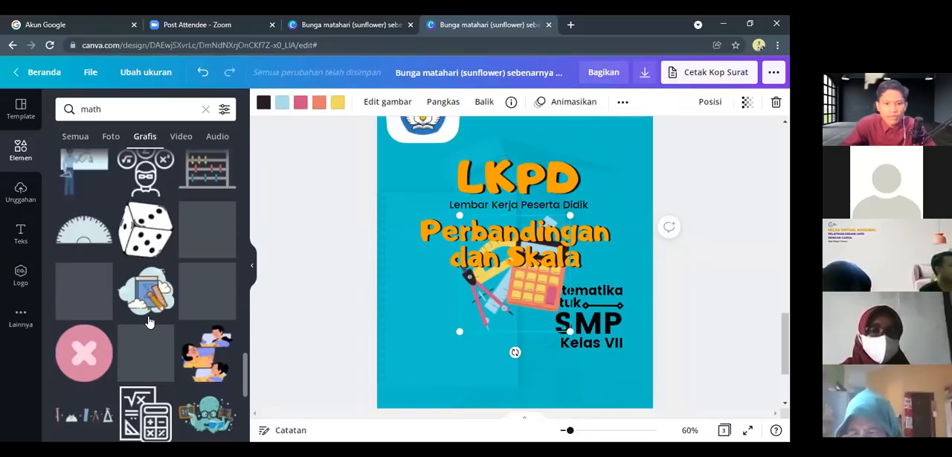
scroll(155, 350, "down", 2)
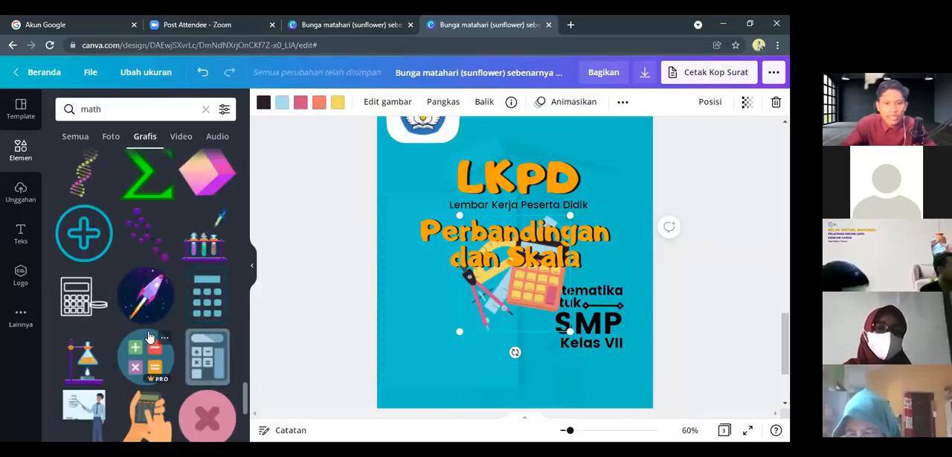
scroll(148, 327, "down", 1)
scroll(143, 305, "up", 5)
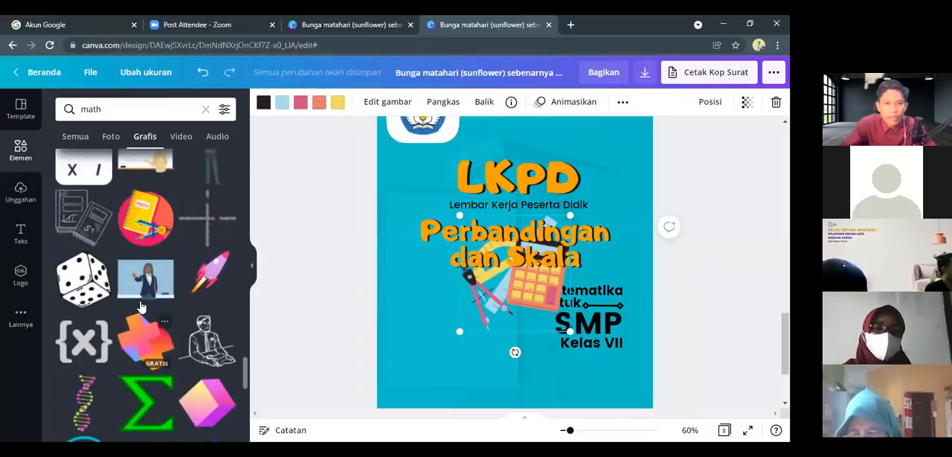
scroll(134, 309, "up", 5)
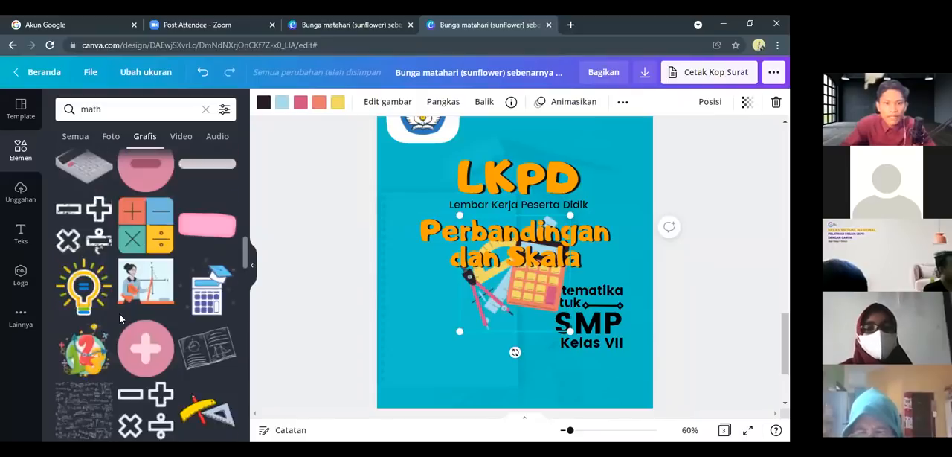
scroll(121, 317, "up", 10)
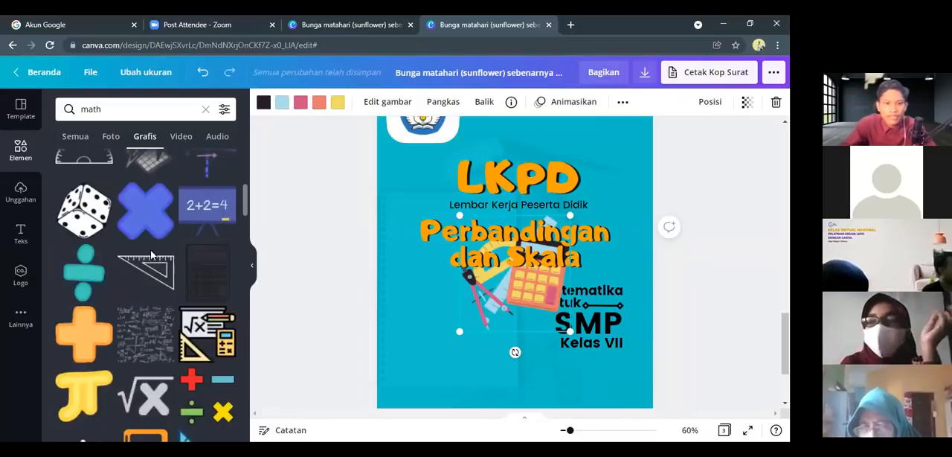
scroll(144, 278, "down", 2)
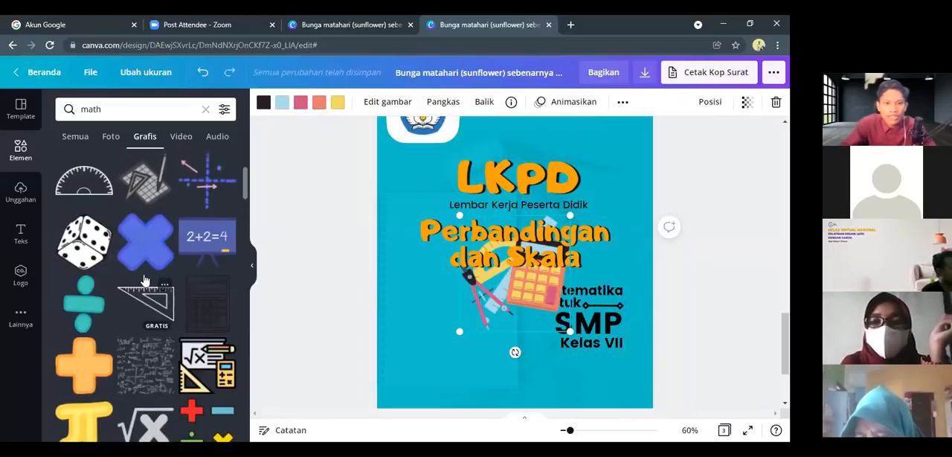
Shrink the calculator illustration into the blank area left of the "Matematika Untuk" text and overlap it with the recommended blue book illustration
scroll(143, 277, "up", 3)
mouse_move(499, 296)
left_mouse_down()
mouse_move(476, 312)
mouse_move(476, 350)
mouse_move(505, 365)
mouse_move(459, 325)
mouse_move(468, 356)
left_mouse_up()
left_click_drag(534, 291, 447, 321)
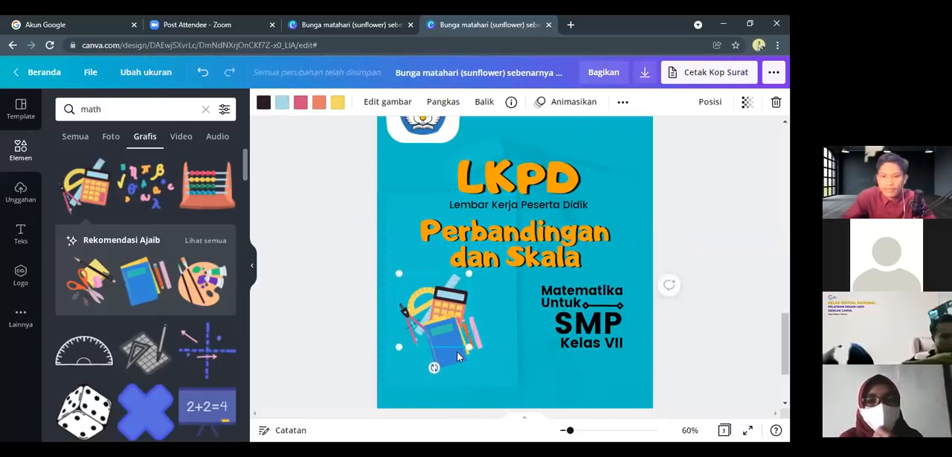
Shift the blue book illustration down and to the right, and bring the calculator illustration in front of it
left_click(456, 351)
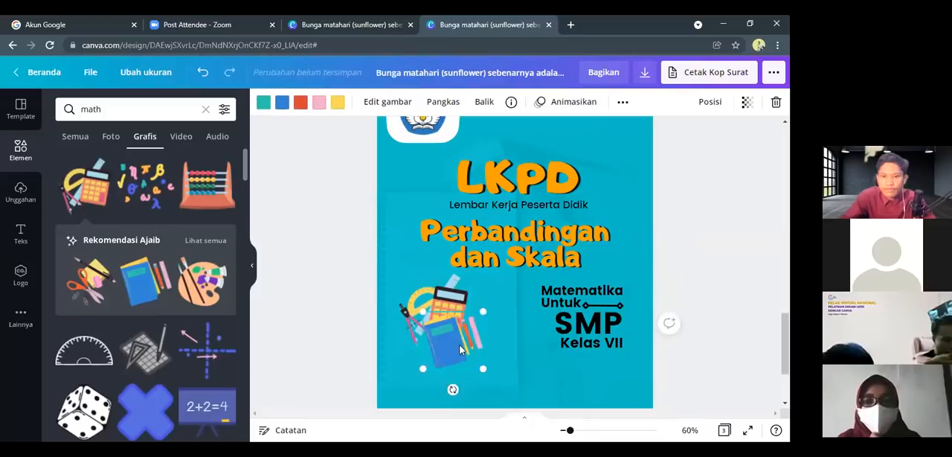
left_click(440, 305)
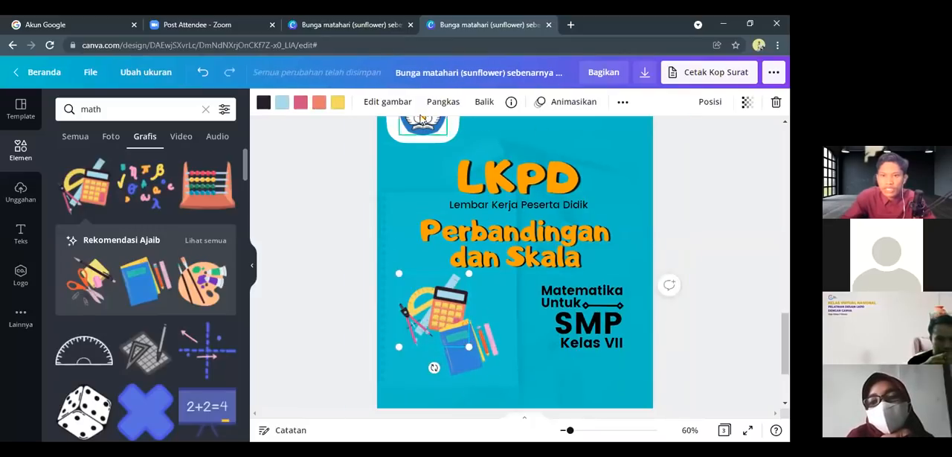
left_click(710, 101)
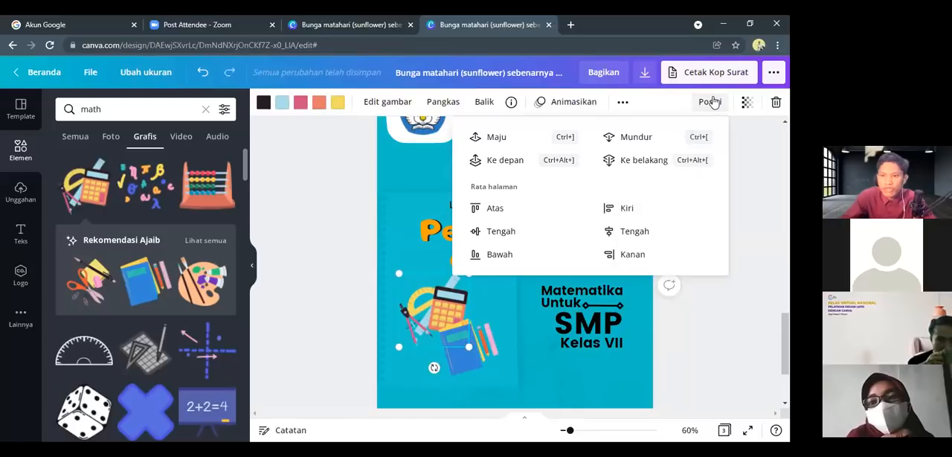
left_click(463, 355)
left_click_drag(467, 350, 472, 353)
Enlarge the blue book and calculator illustrations and arrange them as an overlapping group beside the class text
scroll(472, 354, "down", 3)
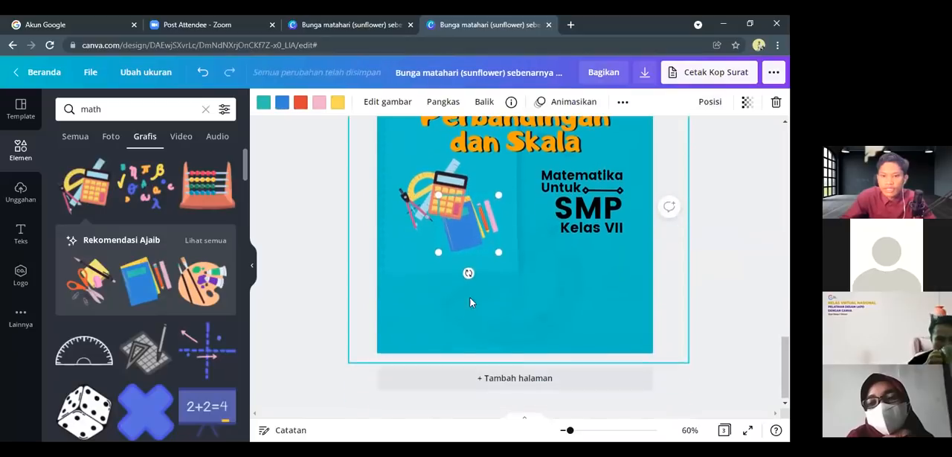
left_click_drag(500, 254, 518, 271)
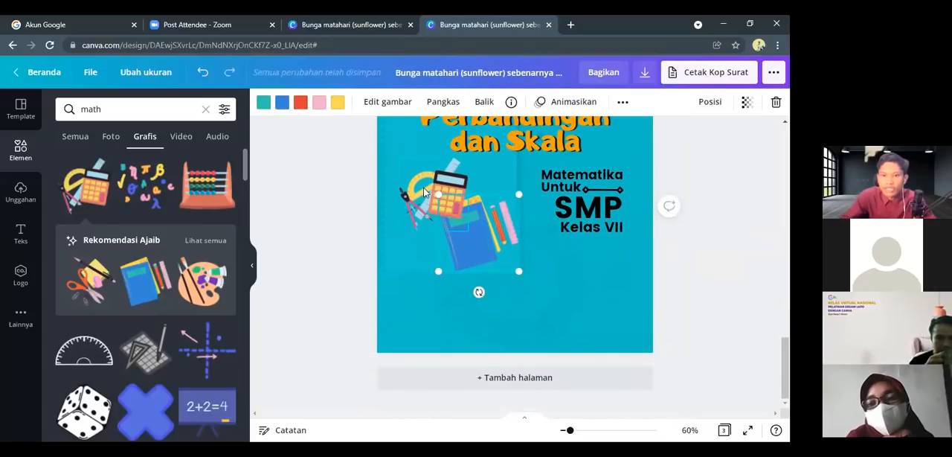
left_click(424, 192)
mouse_move(469, 232)
left_mouse_down()
mouse_move(488, 257)
mouse_move(460, 229)
left_mouse_up()
left_click(495, 246)
mouse_move(498, 255)
left_mouse_down()
mouse_move(489, 262)
mouse_move(498, 263)
left_mouse_up()
left_click(431, 303)
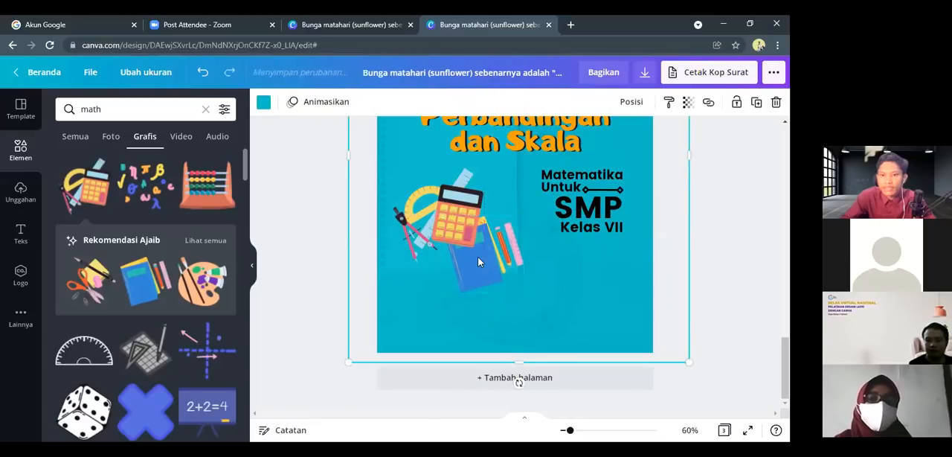
Browse the full "Garis & Bentuk" collection and insert the rounded square with a shadowed edge on the cover
scroll(477, 257, "up", 3)
scroll(479, 256, "up", 1)
scroll(479, 256, "down", 4)
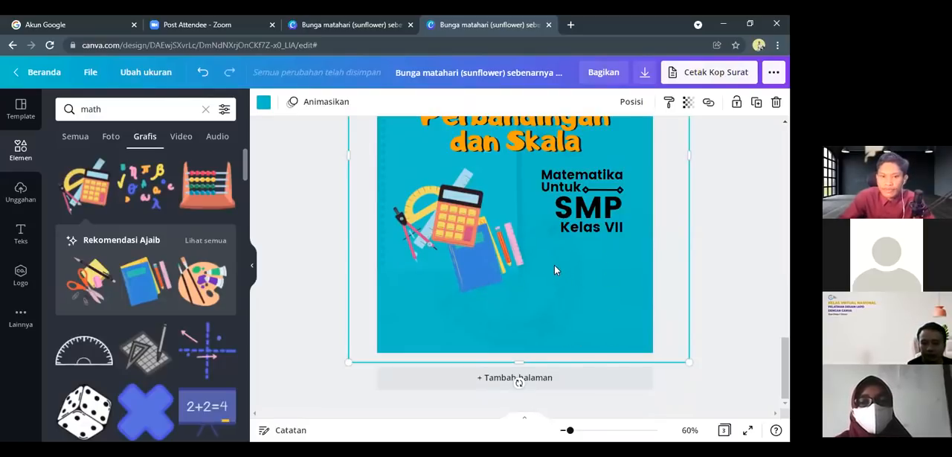
scroll(554, 270, "up", 2)
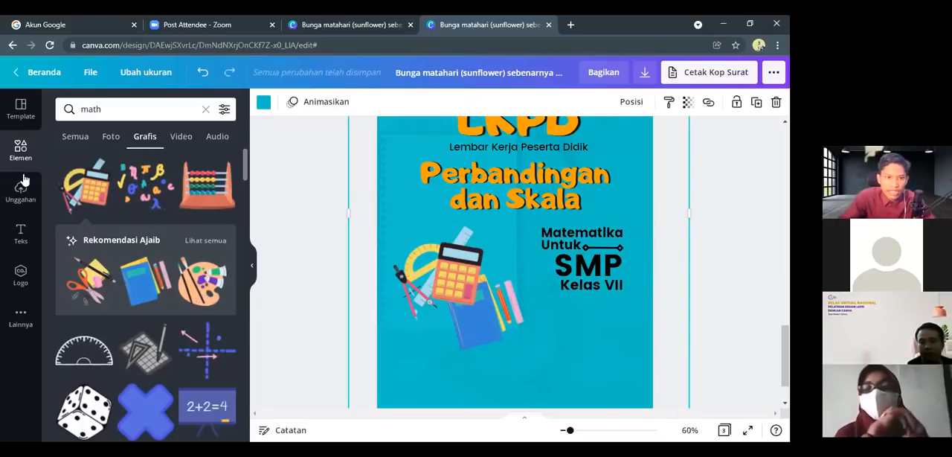
left_click(18, 152)
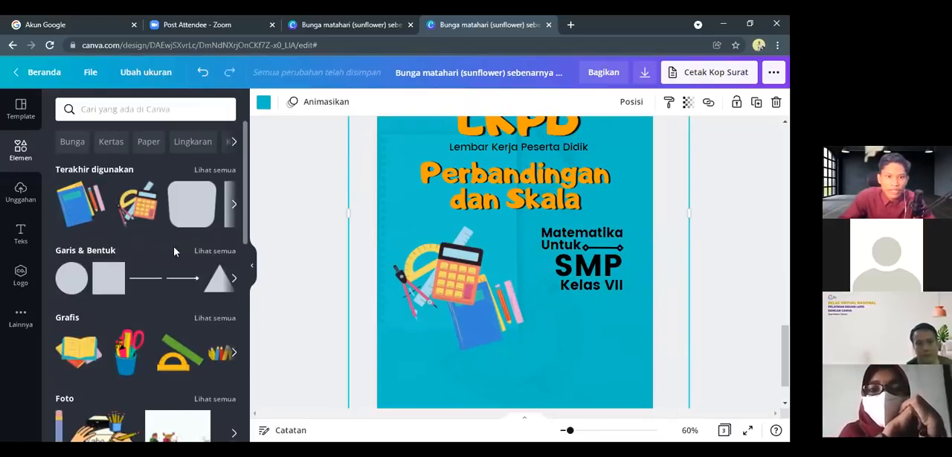
left_click(214, 251)
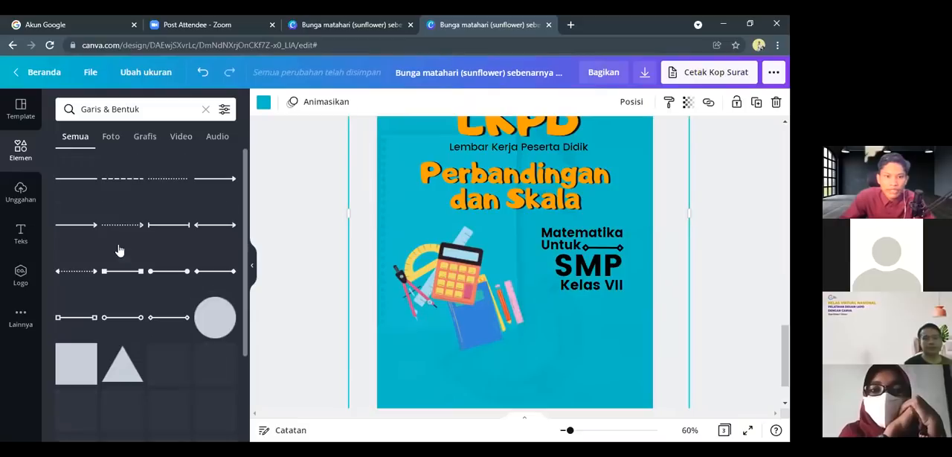
scroll(102, 340, "down", 5)
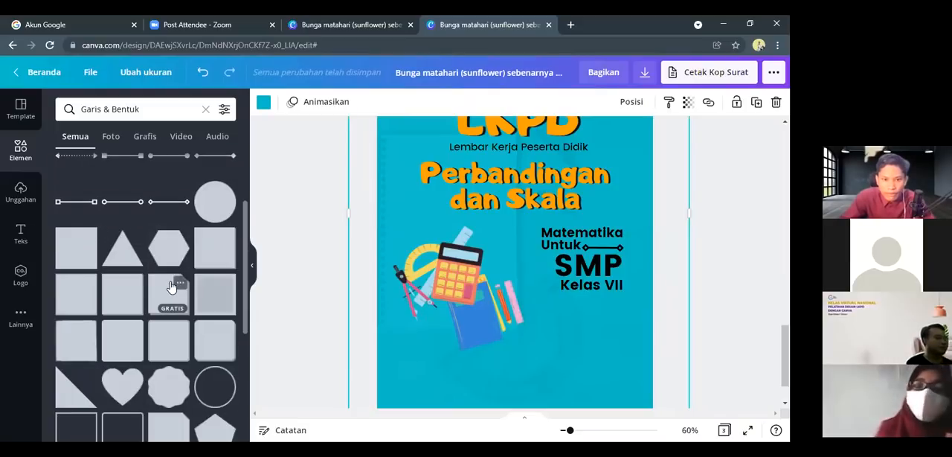
scroll(396, 284, "up", 3)
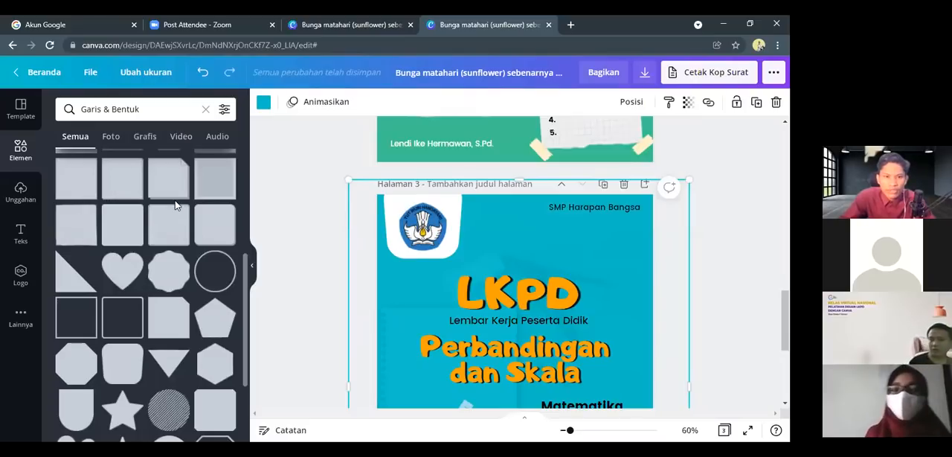
scroll(176, 205, "down", 5)
scroll(143, 318, "down", 3)
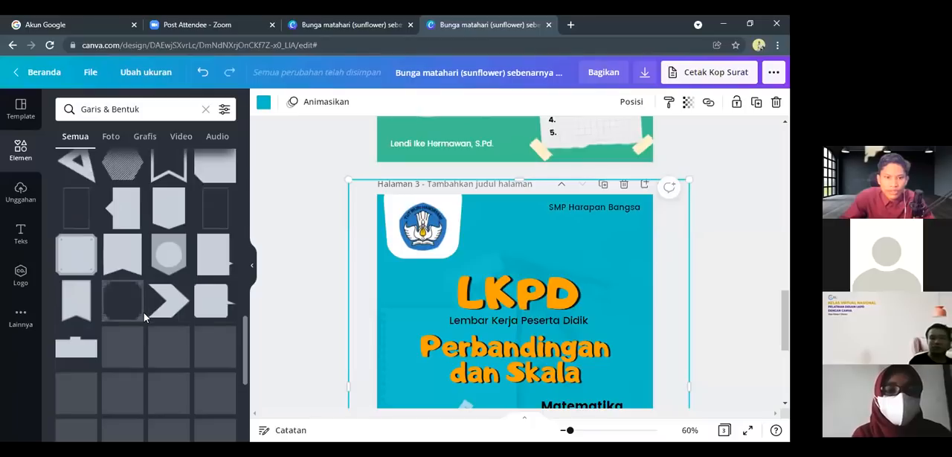
scroll(143, 313, "up", 8)
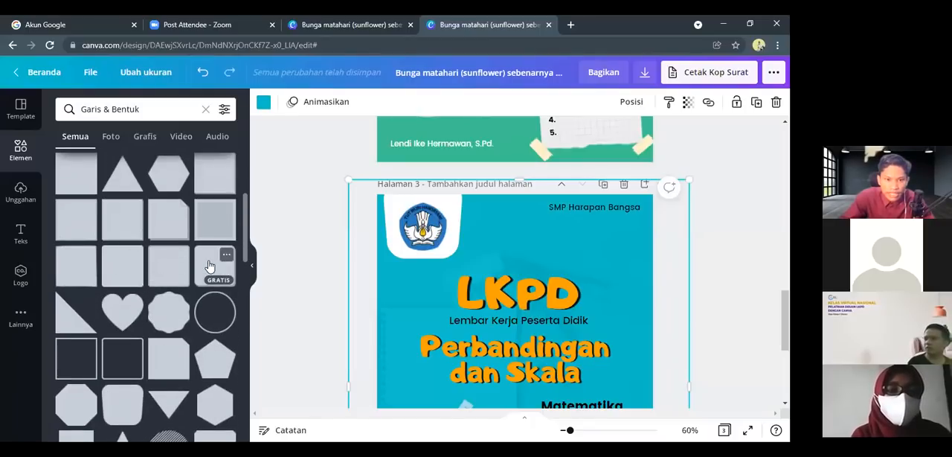
left_click(210, 265)
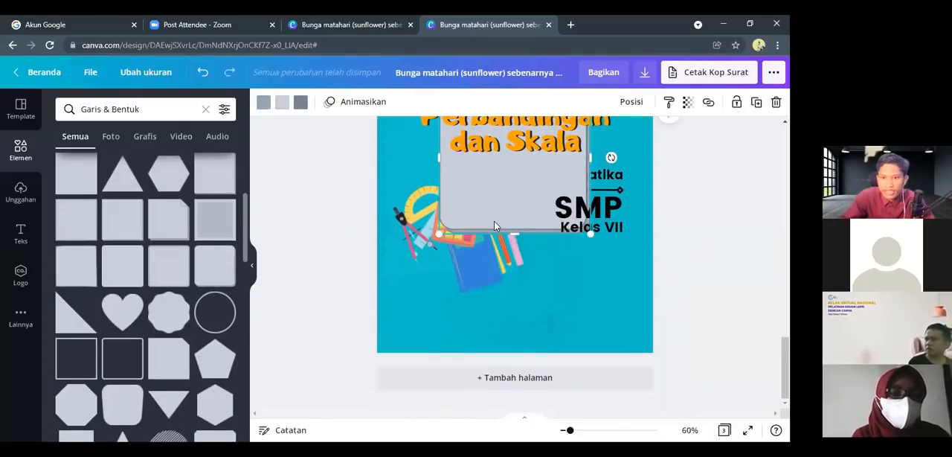
Shrink the rounded shape into a slightly wide box and place it in the blank area below "Kelas VII"
left_click_drag(506, 200, 575, 272)
left_click_drag(530, 249, 568, 300)
left_click_drag(615, 284, 637, 289)
left_click_drag(586, 324, 587, 331)
Look over the cover from the logo down to the rounded box to check the overall layout
scroll(585, 277, "up", 5)
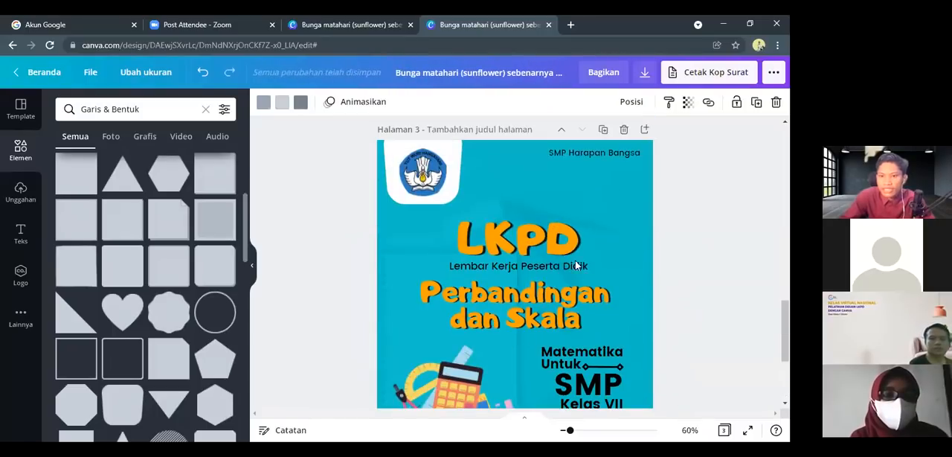
scroll(466, 191, "down", 4)
scroll(466, 191, "up", 3)
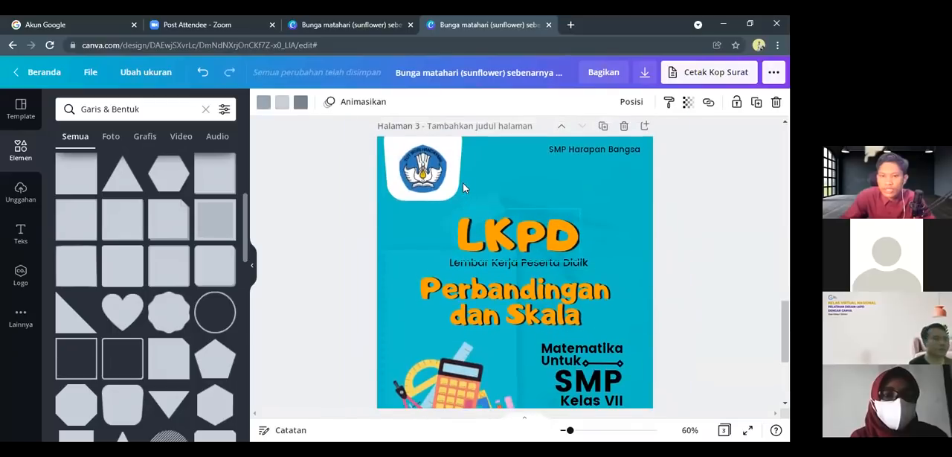
scroll(501, 242, "down", 5)
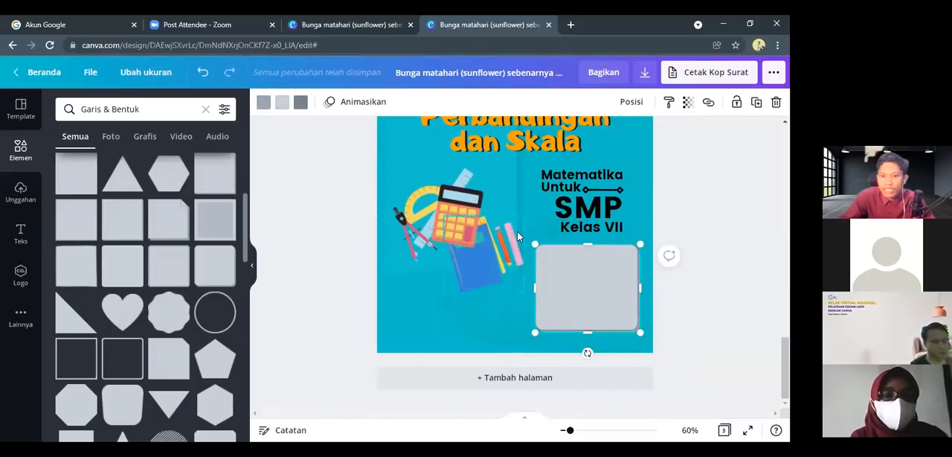
scroll(515, 186, "up", 2)
scroll(515, 188, "up", 2)
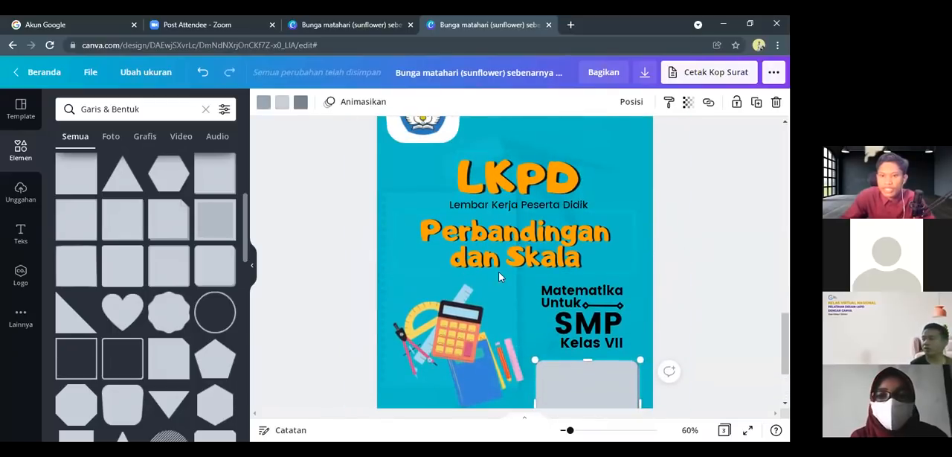
scroll(506, 276, "down", 4)
scroll(567, 281, "up", 1)
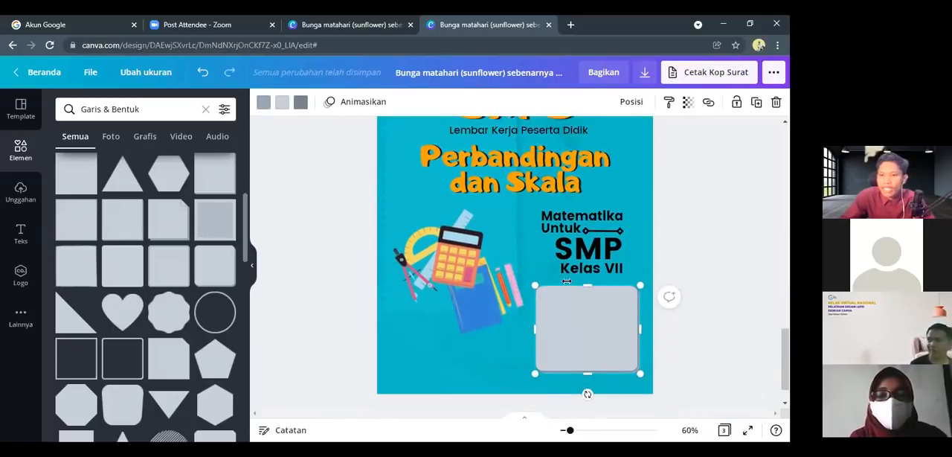
scroll(567, 281, "up", 2)
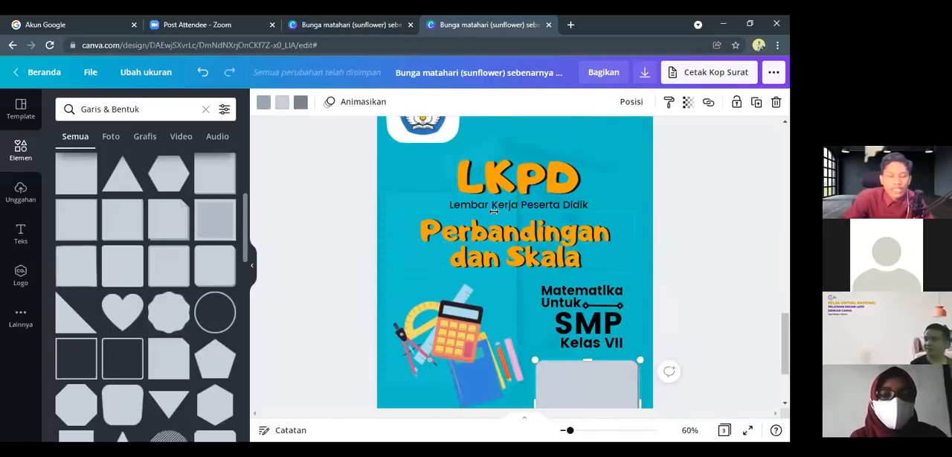
scroll(563, 271, "down", 1)
scroll(562, 271, "down", 1)
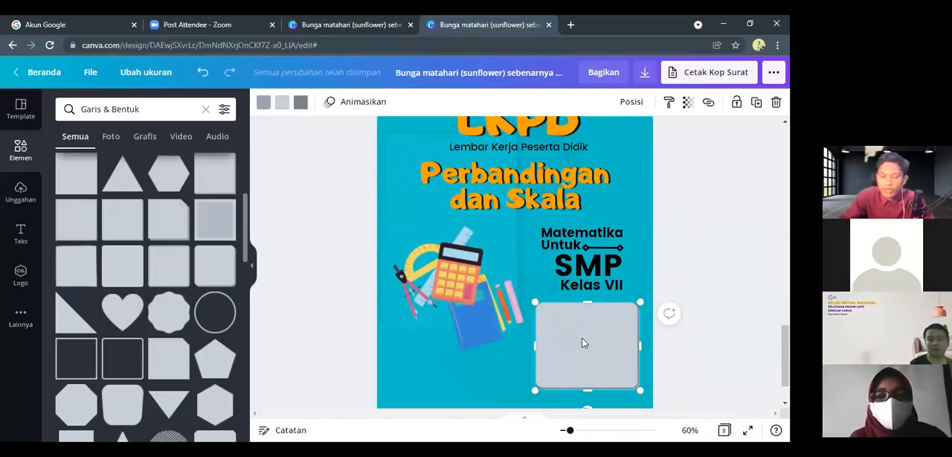
Recolour the rounded box with a white fill and the title's orange for its outline and shadow
left_click(260, 107)
left_click(128, 255)
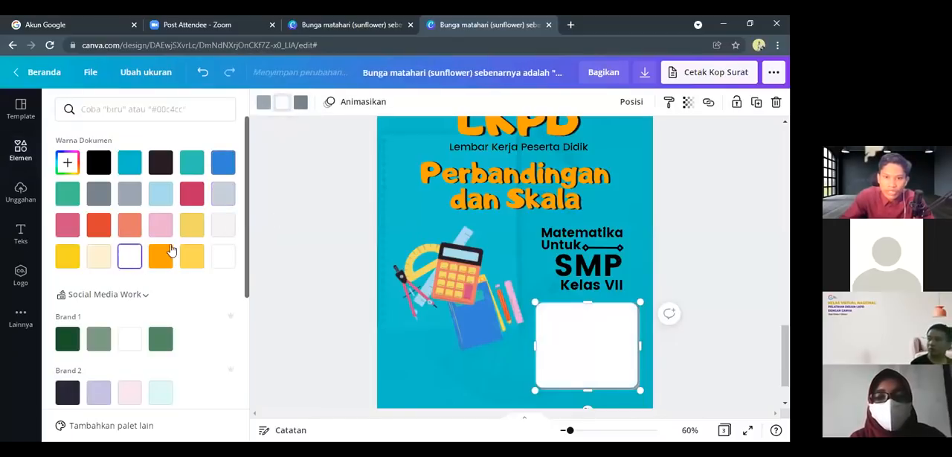
left_click(304, 112)
left_click(304, 113)
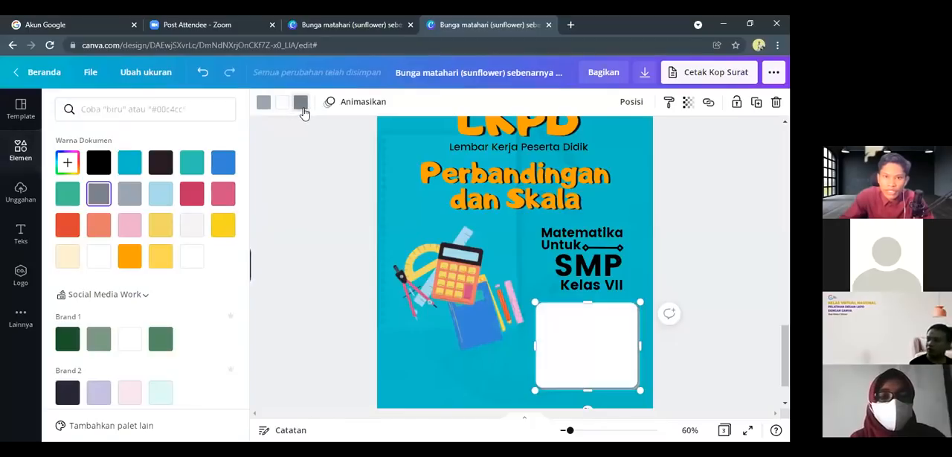
left_click(129, 255)
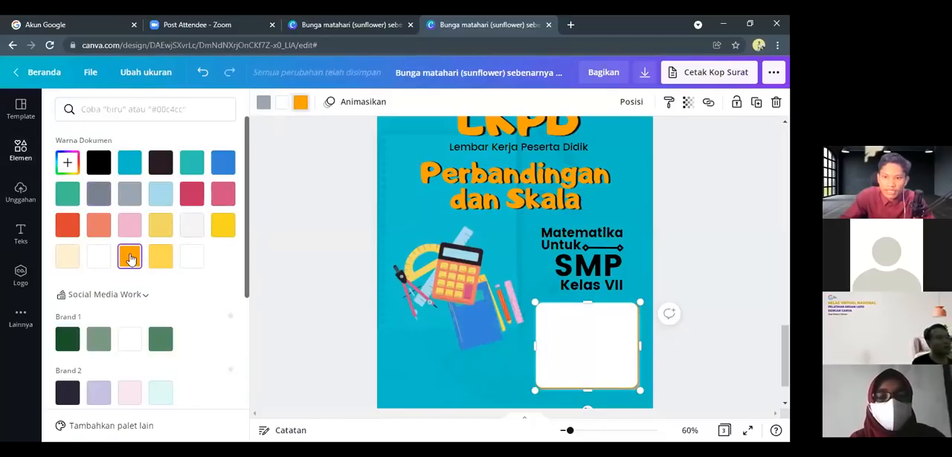
left_click(263, 102)
left_click(129, 256)
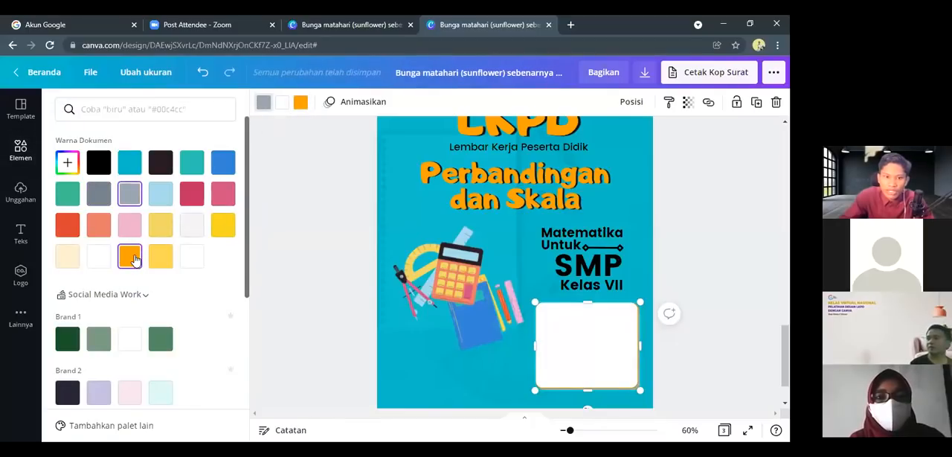
left_click(500, 375)
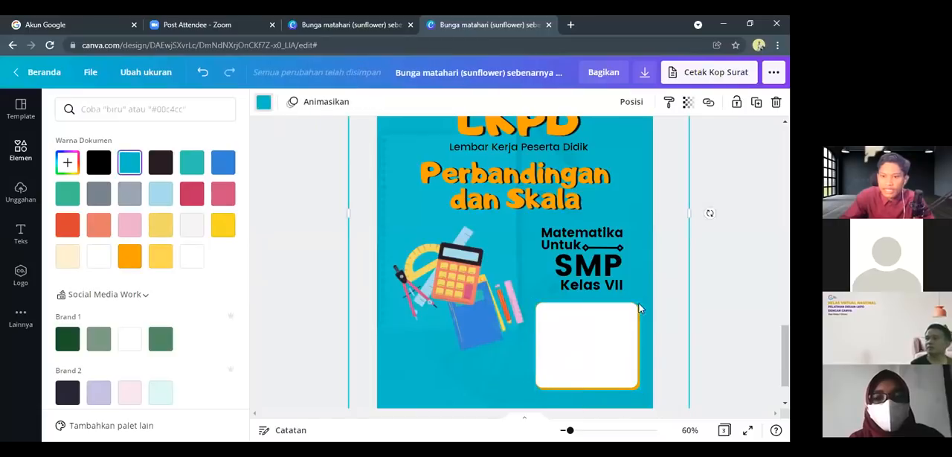
scroll(614, 316, "up", 3)
scroll(517, 254, "down", 4)
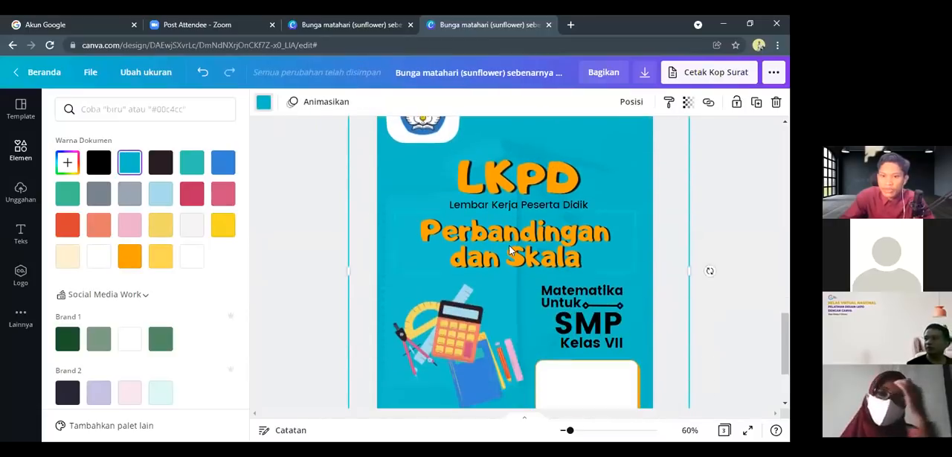
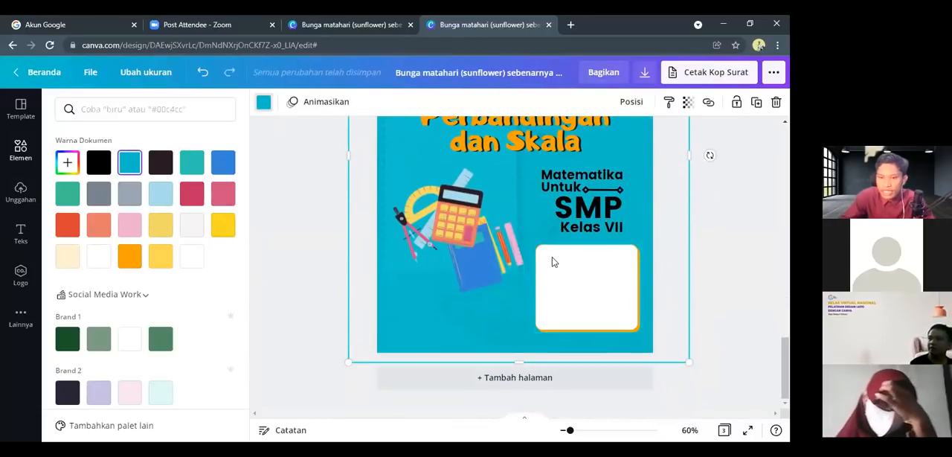
Duplicate the "Matematika Untuk" text and place the copy in the upper part of the white rounded box
left_click(563, 183)
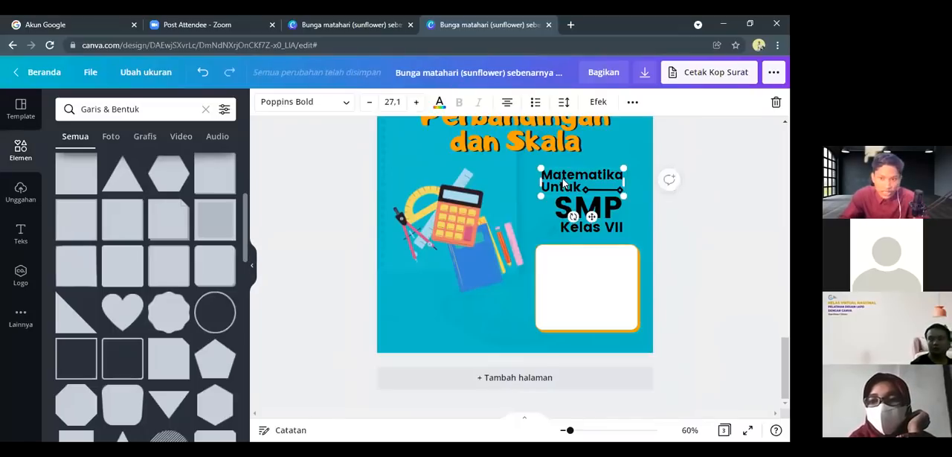
key("ctrl+d")
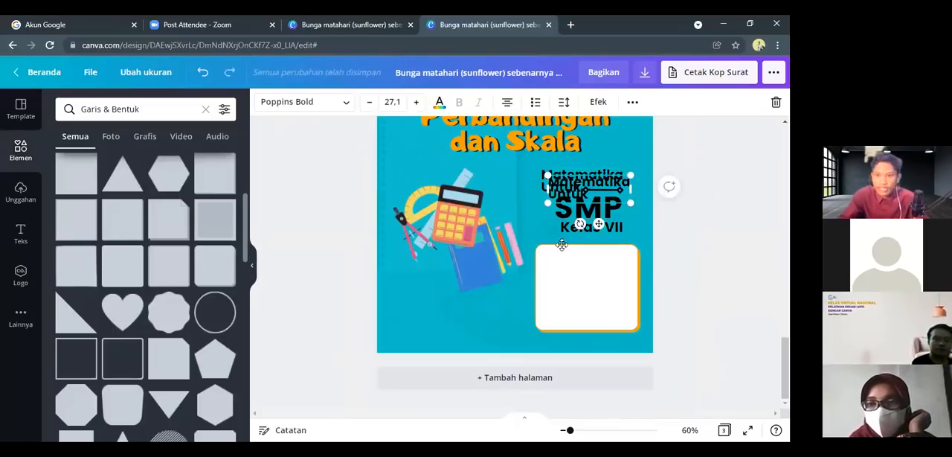
left_click_drag(562, 245, 572, 273)
Replace the copied text in the box with the labels "Nama :", "No Absen :" and "Kelas :", separated by blank lines
double_click(574, 269)
left_click(552, 270)
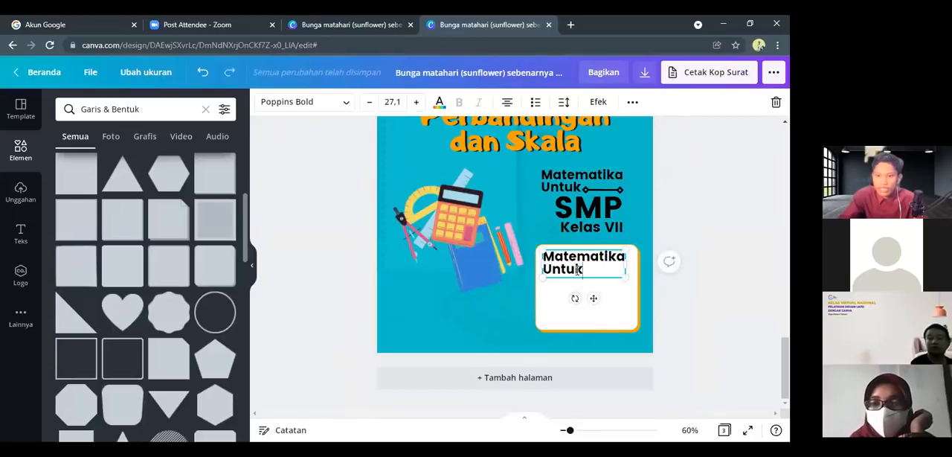
left_click_drag(579, 269, 541, 253)
type("Nama")
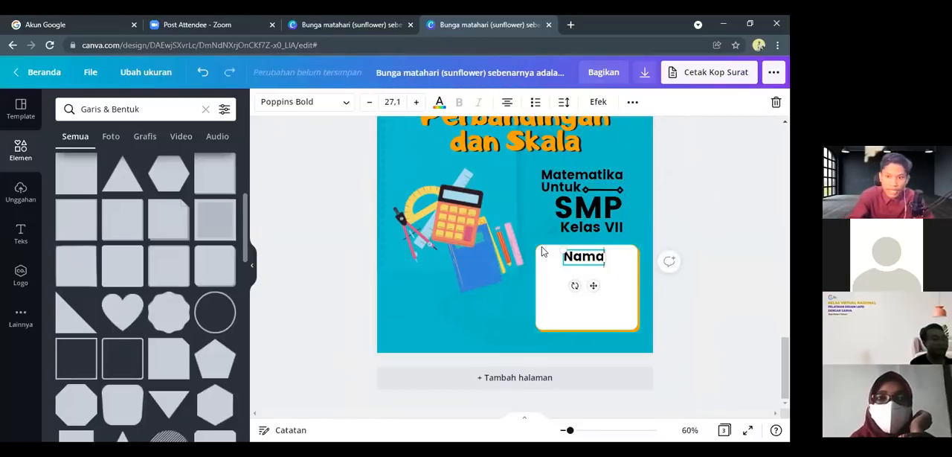
type(" :")
key("Return")
key("Return")
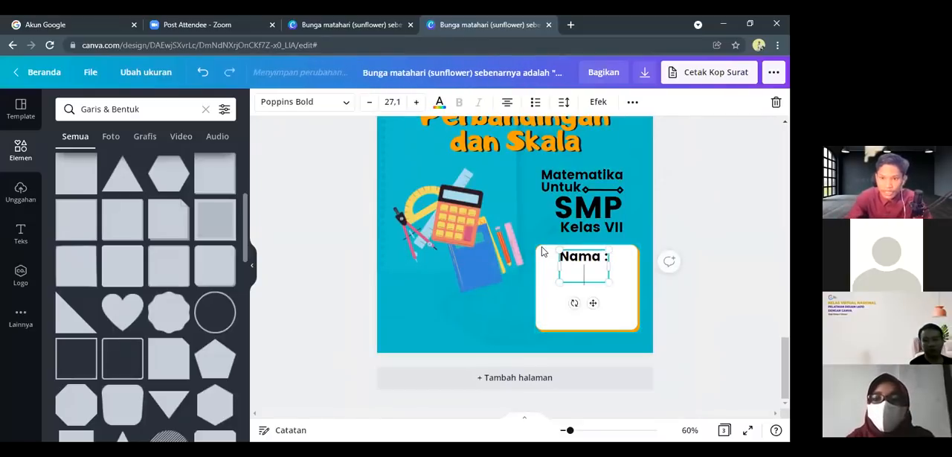
type("No")
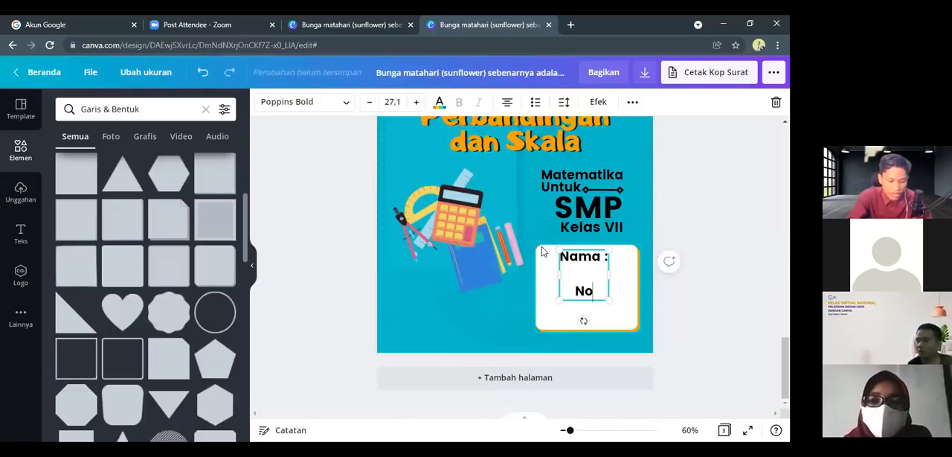
type(" Absen")
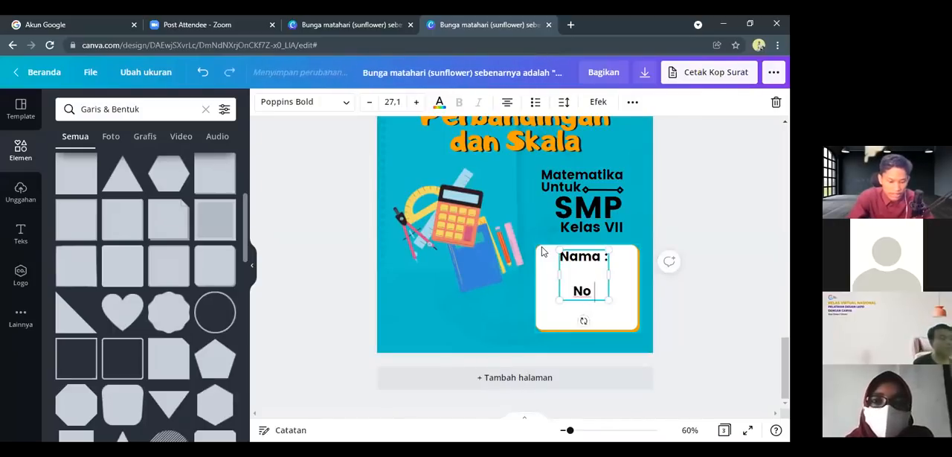
type(" :")
key("Return")
key("Return")
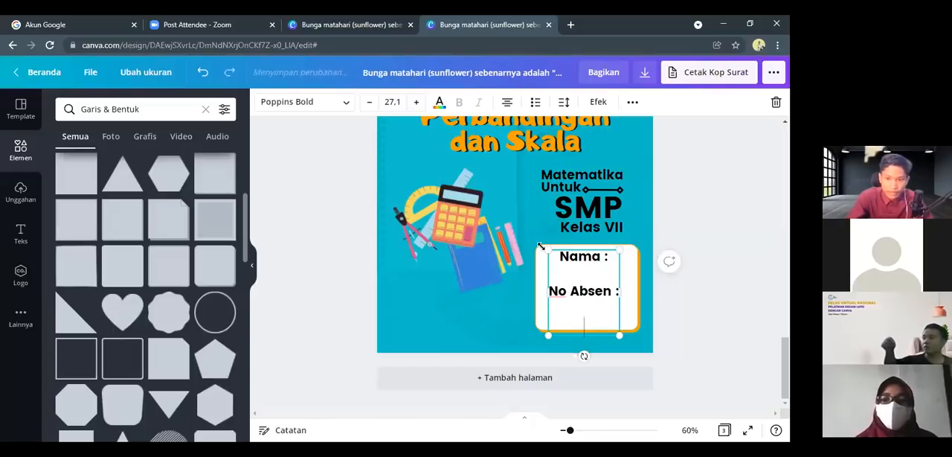
type("Kelas :")
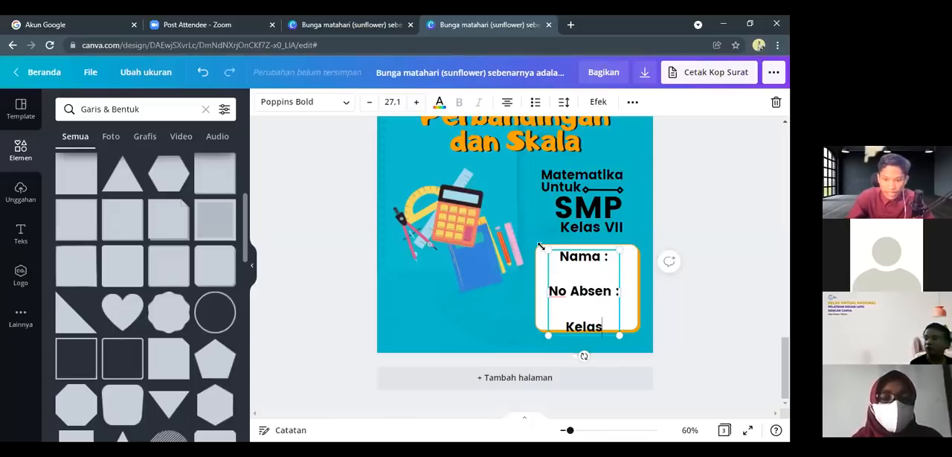
Try justified, left and right alignment on the box labels and set all three back to centred
left_click(506, 104)
left_click(510, 112)
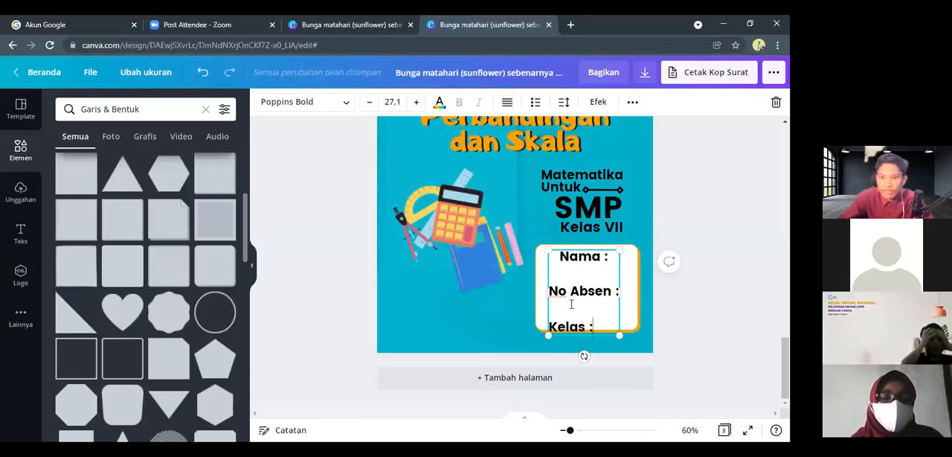
key("ctrl+a")
left_click(507, 107)
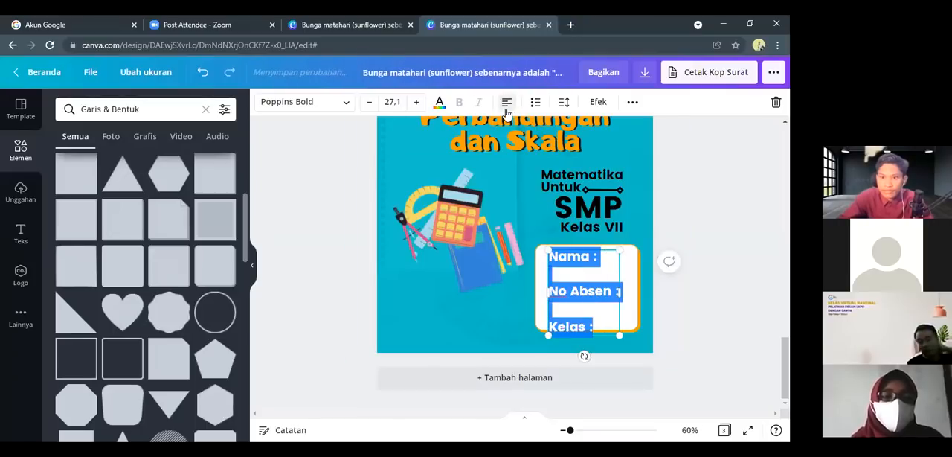
left_click(506, 112)
left_click(507, 112)
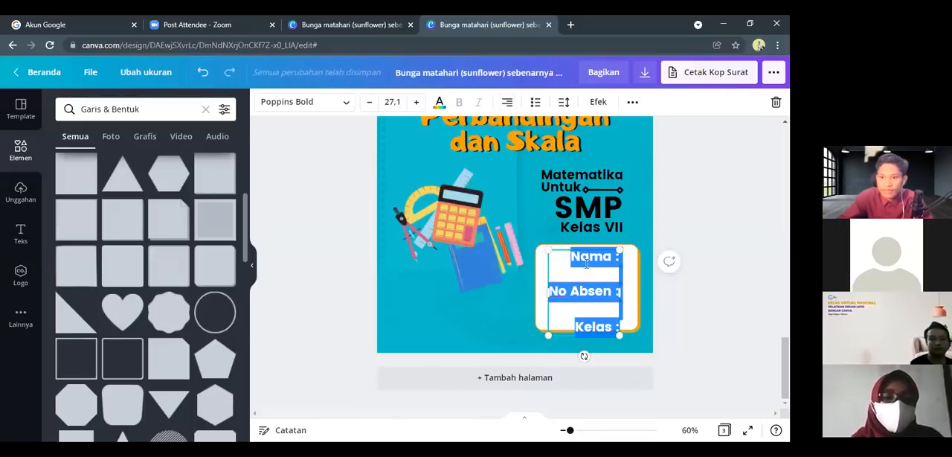
left_click(507, 107)
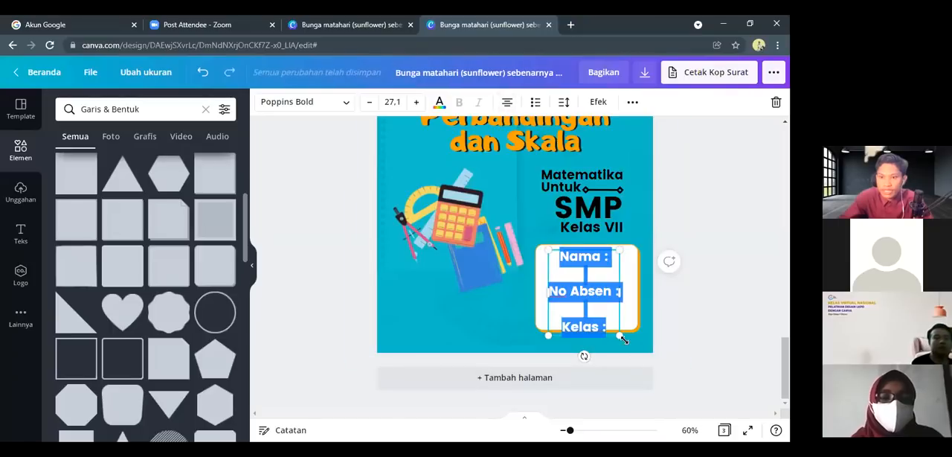
Shrink the three labels to font size 17.7 and centre them across the white box
left_click_drag(615, 329, 604, 314)
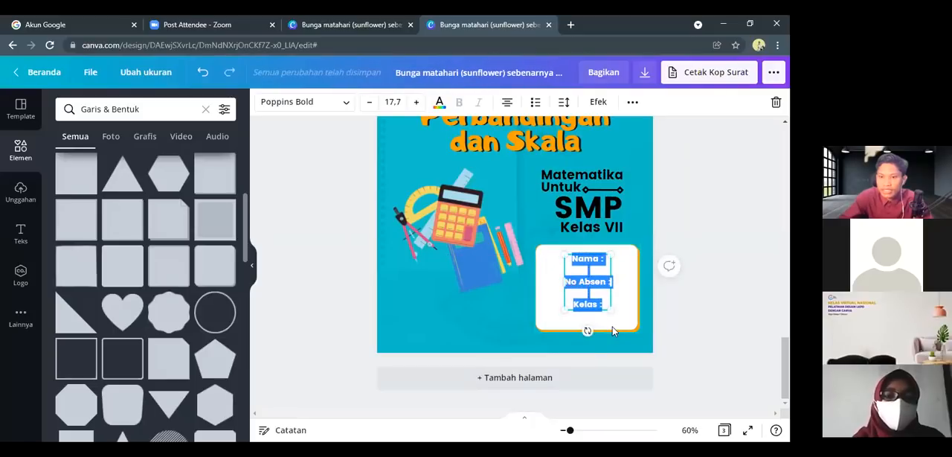
left_click(587, 327)
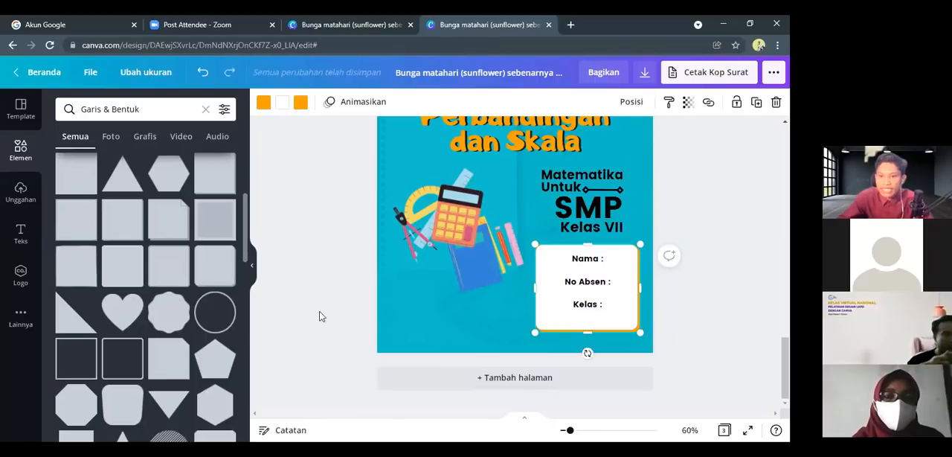
Insert a dotted line below "Nama :" and duplicate it below "No Absen :" and "Kelas :" as fill-in lines
scroll(107, 203, "up", 3)
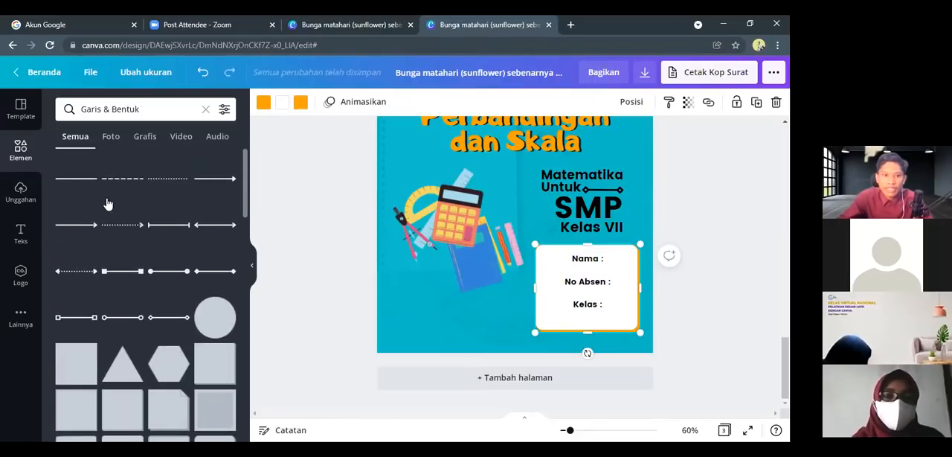
left_click(163, 179)
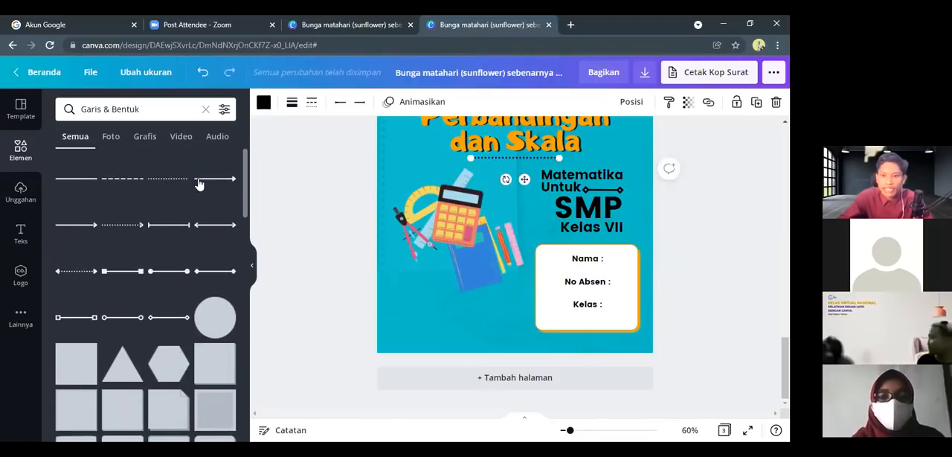
left_click_drag(557, 211, 597, 271)
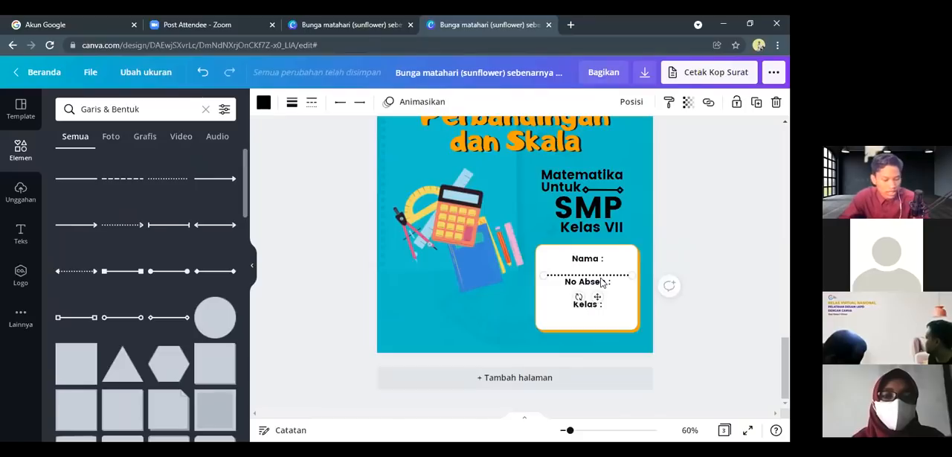
key("ctrl+d")
left_click_drag(614, 292, 602, 321)
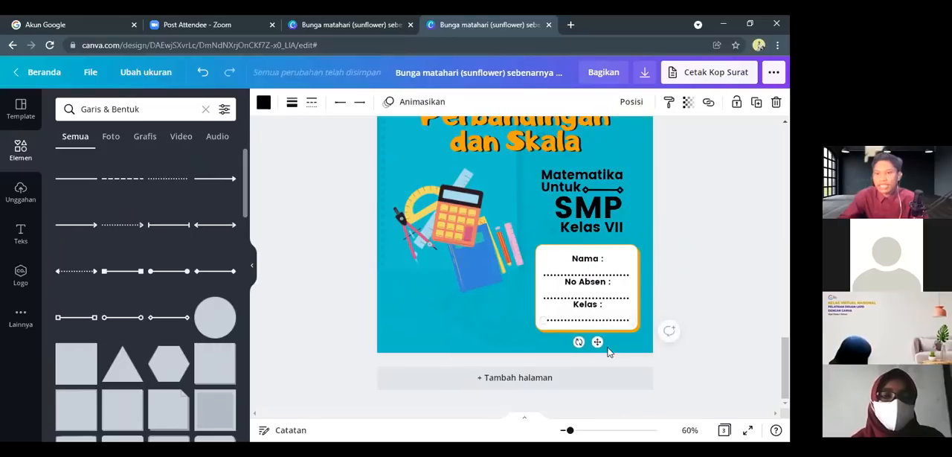
left_click(488, 315)
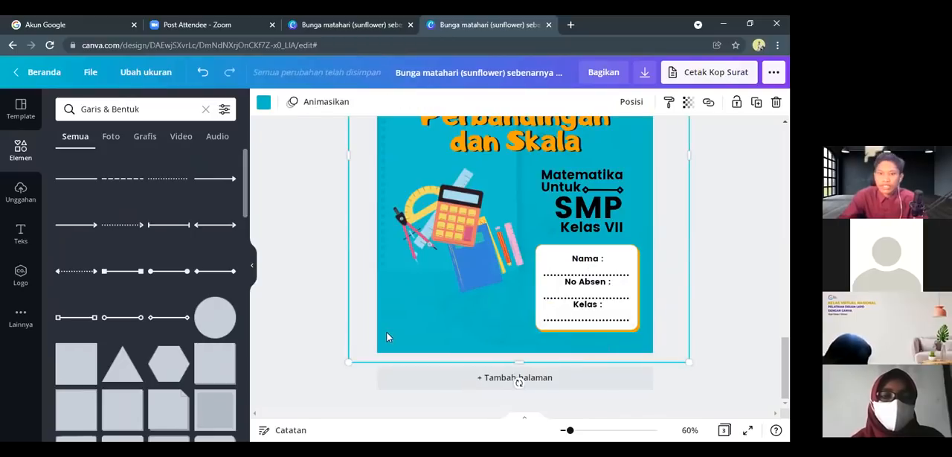
Compare the blue cover with the green cover on the page before it to check which details are missing
scroll(401, 321, "up", 1)
scroll(402, 321, "up", 5)
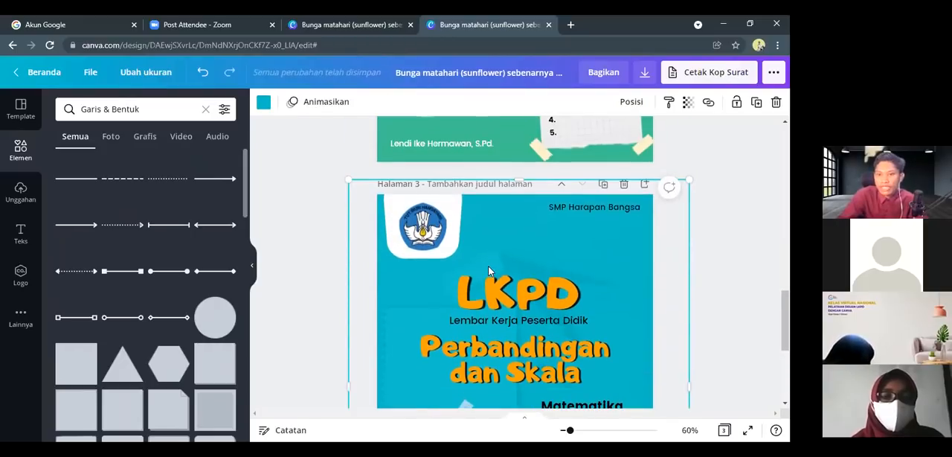
scroll(476, 298, "up", 3)
scroll(462, 320, "down", 3)
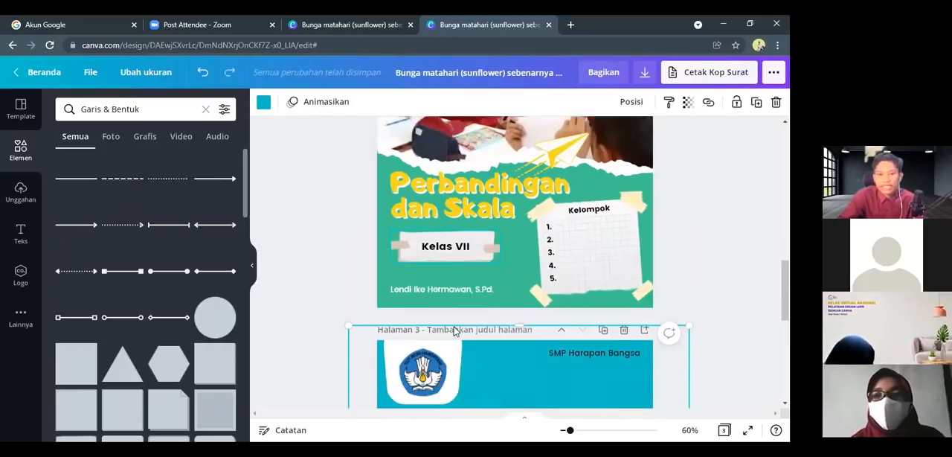
scroll(462, 318, "down", 5)
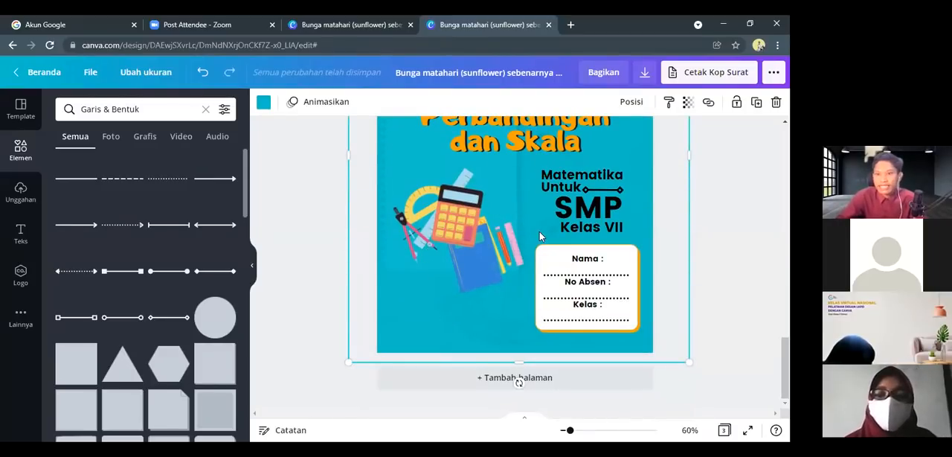
scroll(547, 231, "up", 1)
scroll(549, 227, "up", 3)
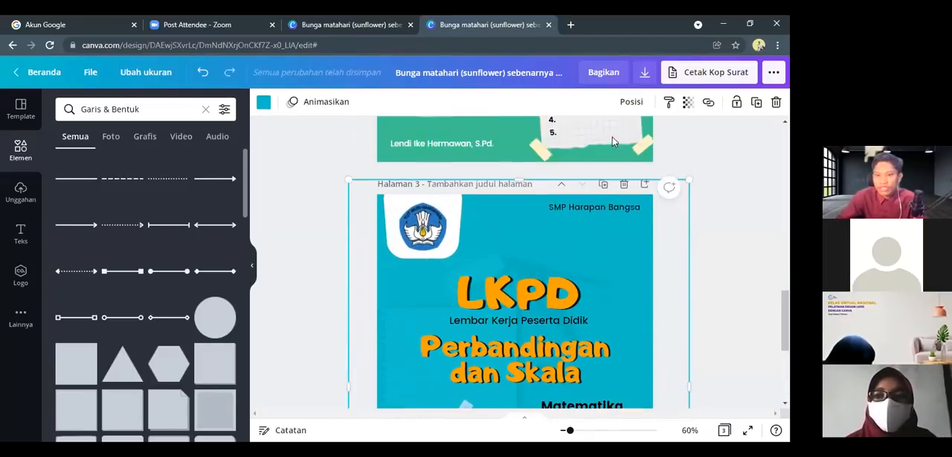
scroll(609, 141, "down", 1)
Duplicate the "SMP Harapan Bangsa" text and place the copy in the cover's lower-left corner, below the math illustrations
left_click(602, 147)
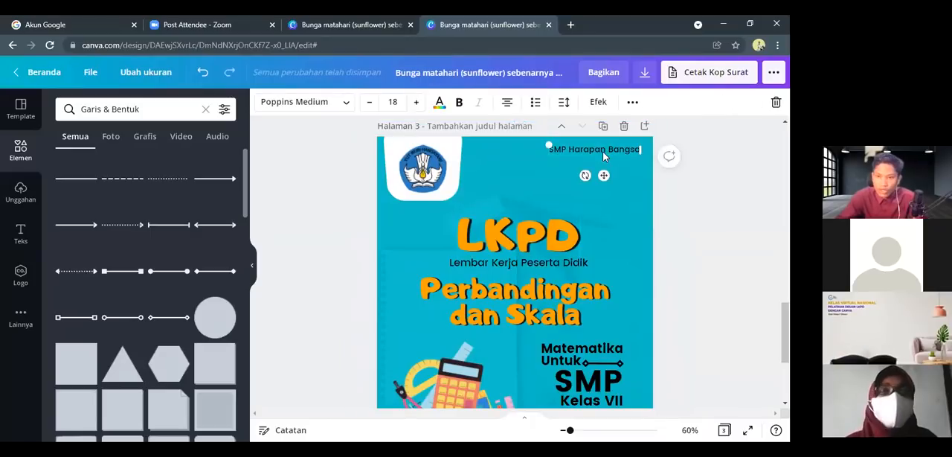
key("ctrl+d")
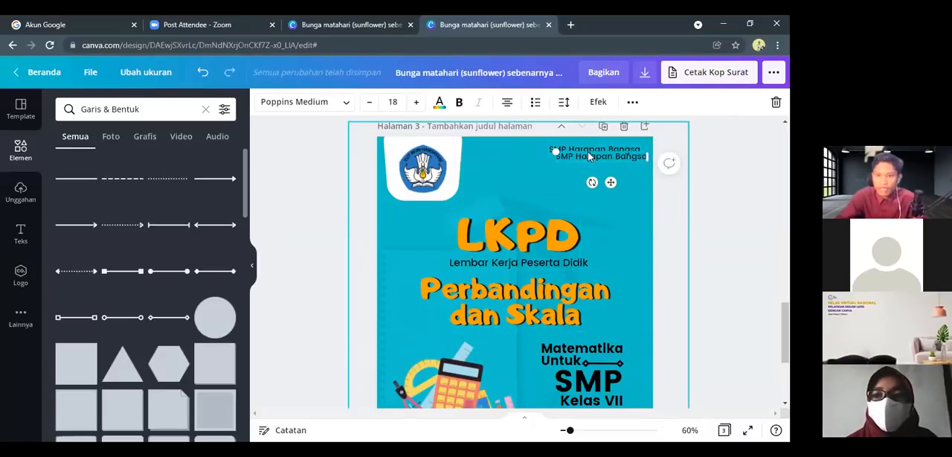
left_click_drag(589, 159, 515, 364)
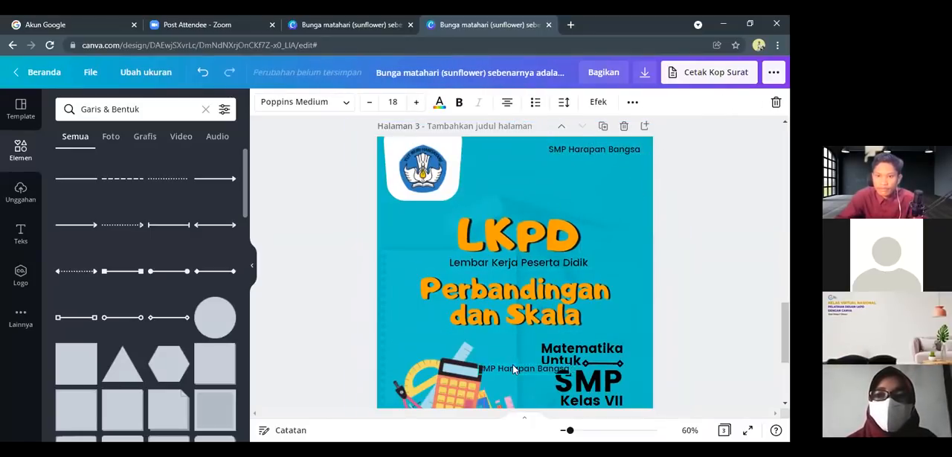
scroll(520, 350, "down", 3)
left_click_drag(522, 194, 447, 336)
left_click_drag(435, 333, 429, 326)
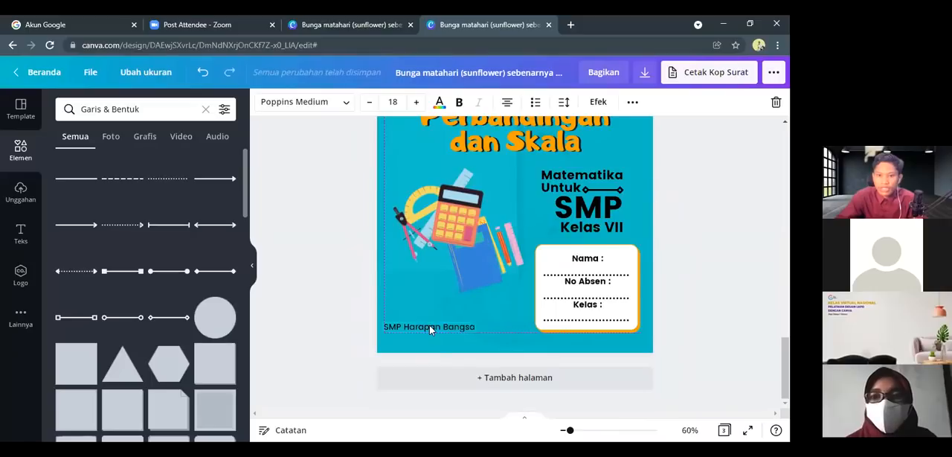
Replace the copied school name with the teacher's full name and the title S.Pd, and widen the text box to one line
double_click(429, 326)
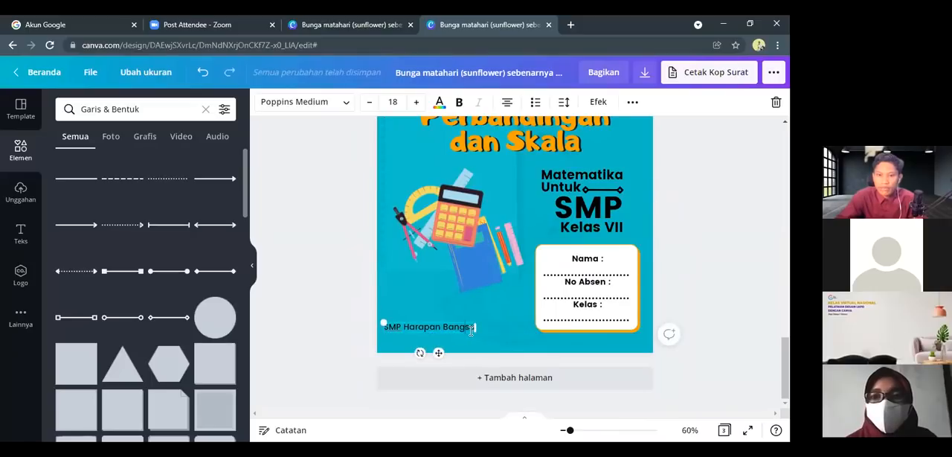
key("BackSpace")
key("BackSpace")
key("BackSpace")
key("BackSpace")
key("BackSpace")
key("BackSpace")
key("BackSpace")
key("BackSpace")
key("BackSpace")
key("BackSpace")
key("BackSpace")
key("BackSpace")
key("BackSpace")
key("BackSpace")
key("BackSpace")
key("BackSpace")
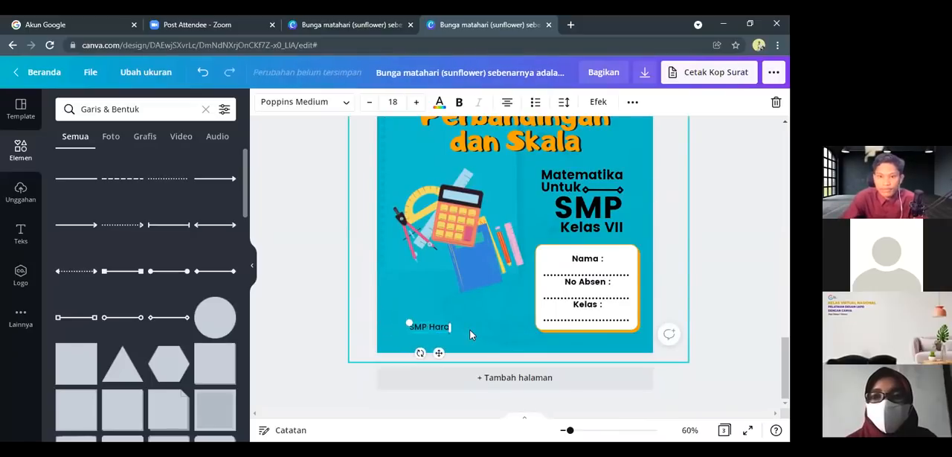
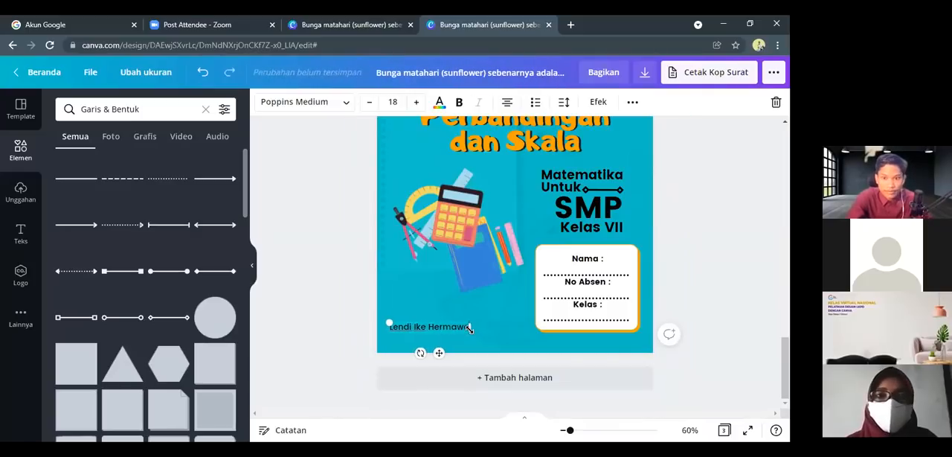
type(", S.Pd")
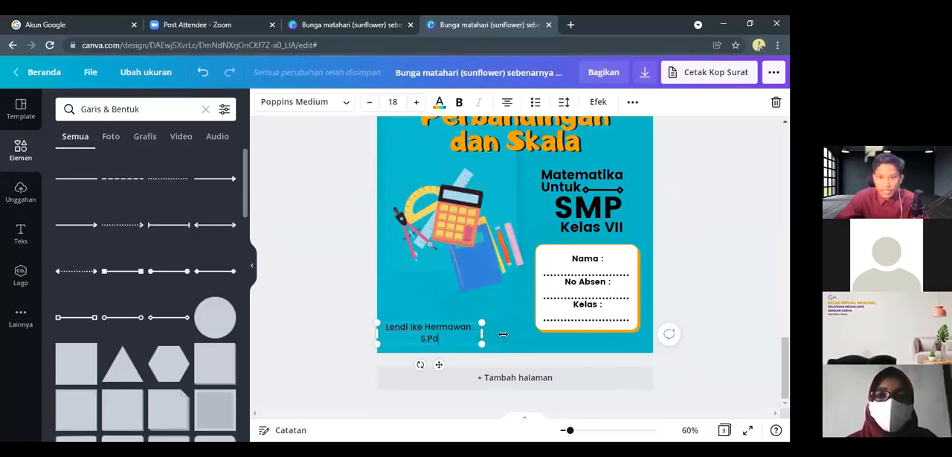
left_click_drag(503, 334, 504, 334)
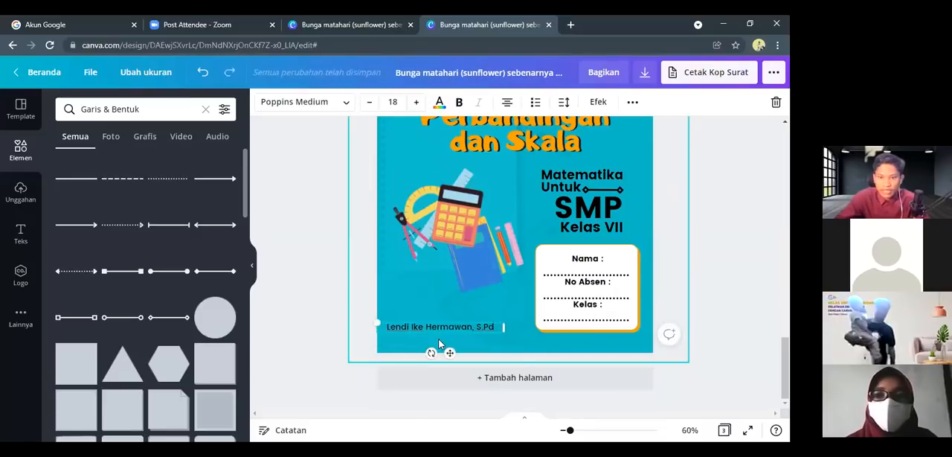
left_click(375, 344)
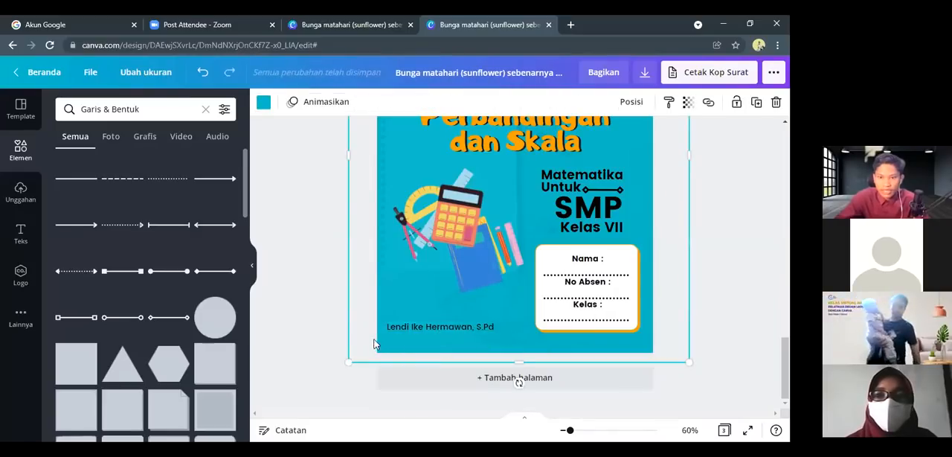
Nudge the teacher's name text down, closer to the lower edge of the blue cover
left_click(448, 329)
key("Down")
key("Down")
key("Down")
key("Down")
key("Down")
key("Down")
key("Down")
key("Down")
key("Down")
key("Down")
key("Down")
key("Down")
key("Down")
key("Down")
key("Down")
key("Down")
key("Down")
key("Down")
key("Down")
key("Down")
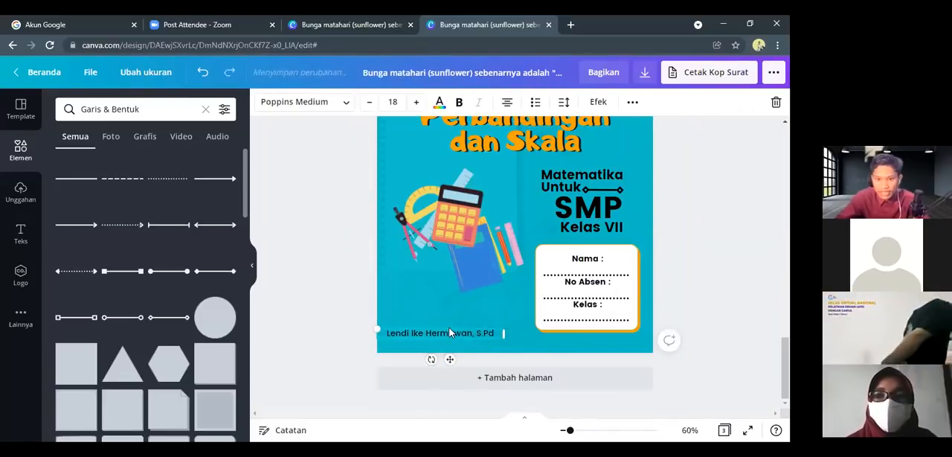
Select the whole student identity box with its labels and dotted lines, and nudge it down level with the teacher's name
left_click(557, 322)
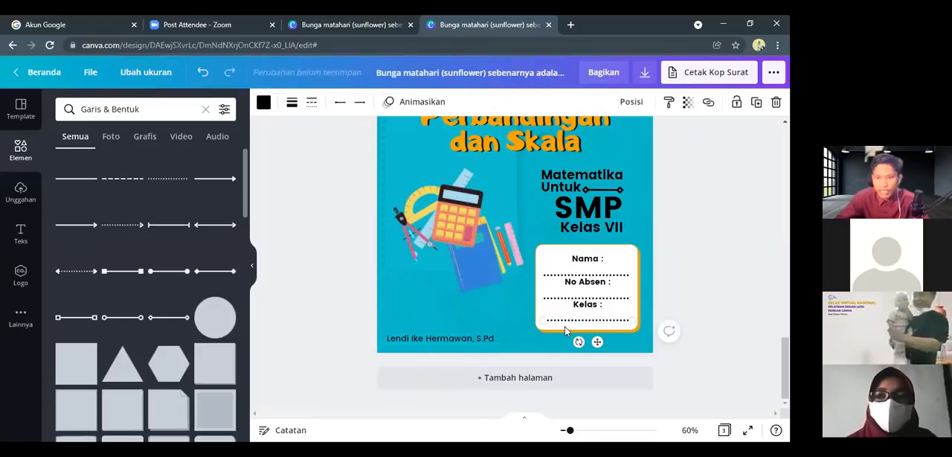
left_click_drag(670, 237, 526, 336)
key("Down")
key("Down")
key("Down")
key("Down")
key("Down")
key("Down")
key("Down")
key("Down")
key("Down")
key("Down")
key("Down")
key("Down")
key("Down")
key("Down")
key("Down")
key("Down")
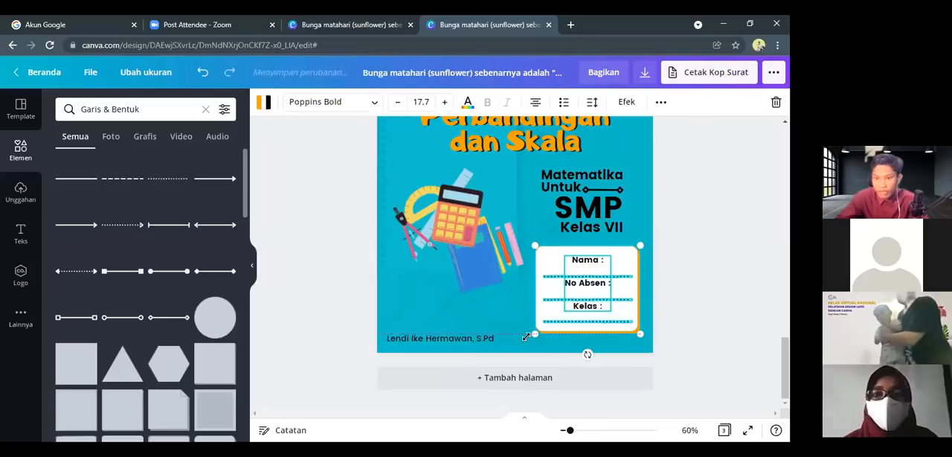
key("Down")
key("Down")
key("Down")
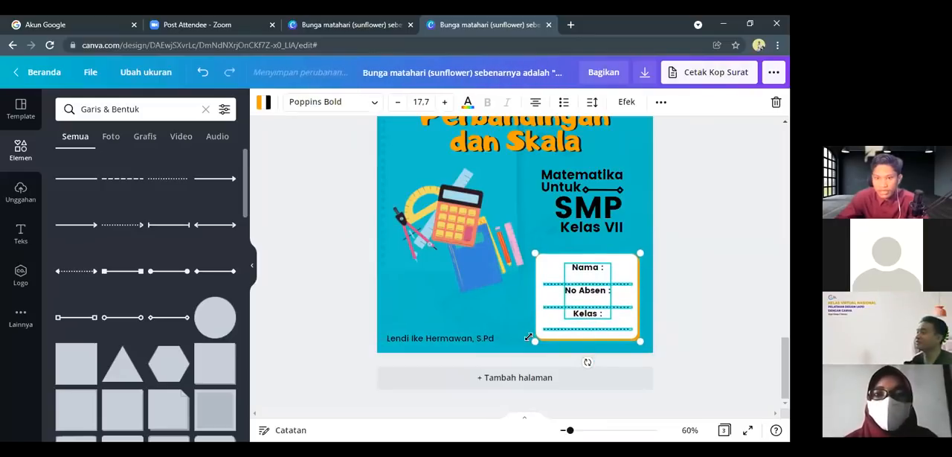
left_click(701, 276)
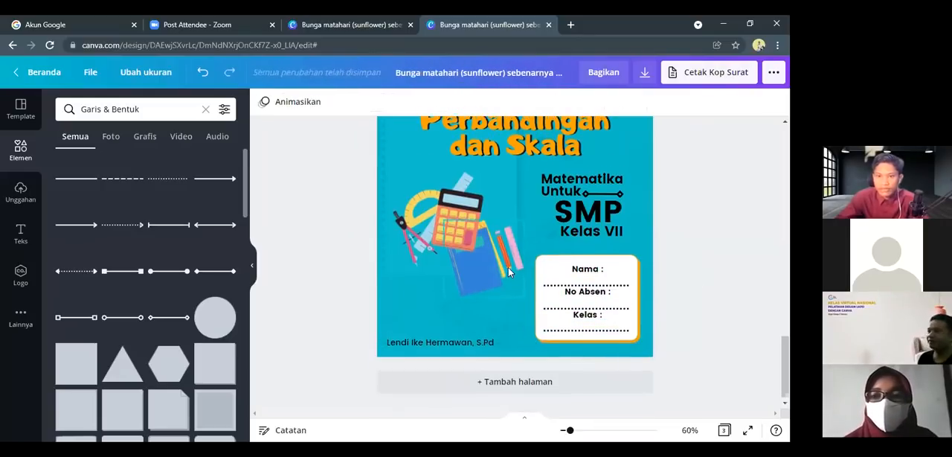
Shift the math illustrations slightly left on the blue cover
scroll(508, 271, "up", 3)
left_click(486, 367)
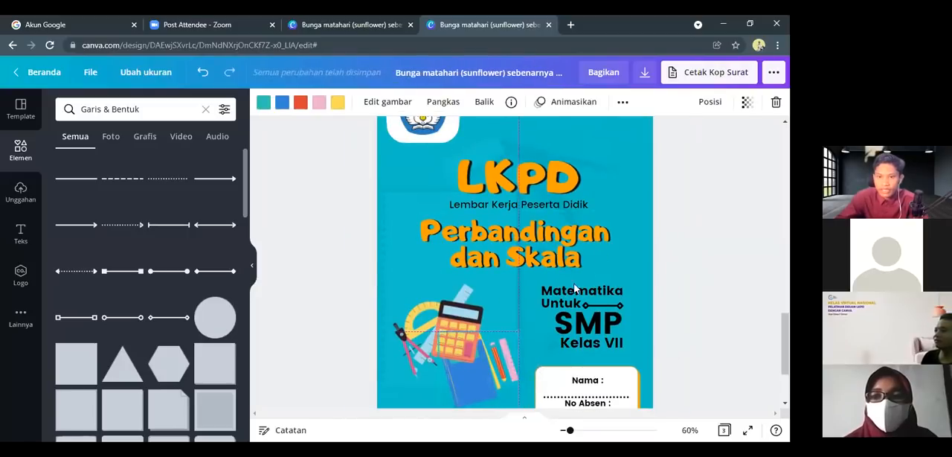
scroll(588, 268, "up", 3)
scroll(658, 269, "down", 1)
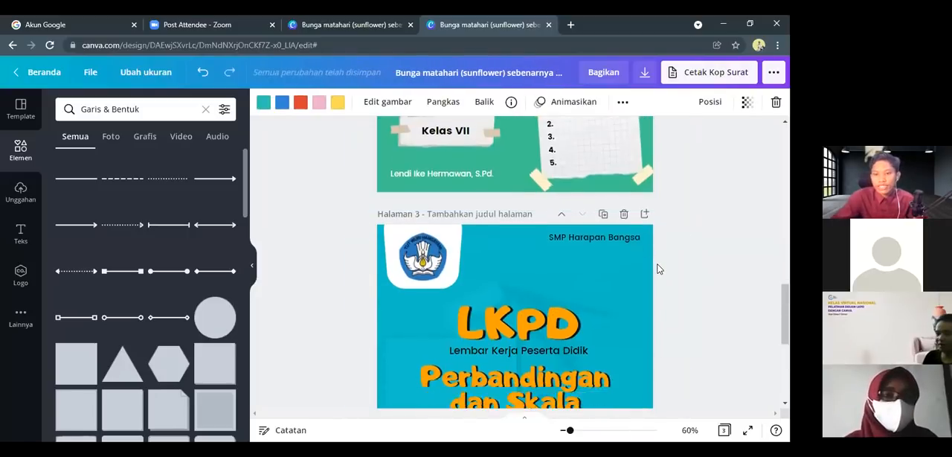
scroll(657, 269, "down", 5)
left_click(365, 245)
Zoom out to 57% and look over the whole blue cover from the teacher's name up to the logo
scroll(484, 247, "up", 3)
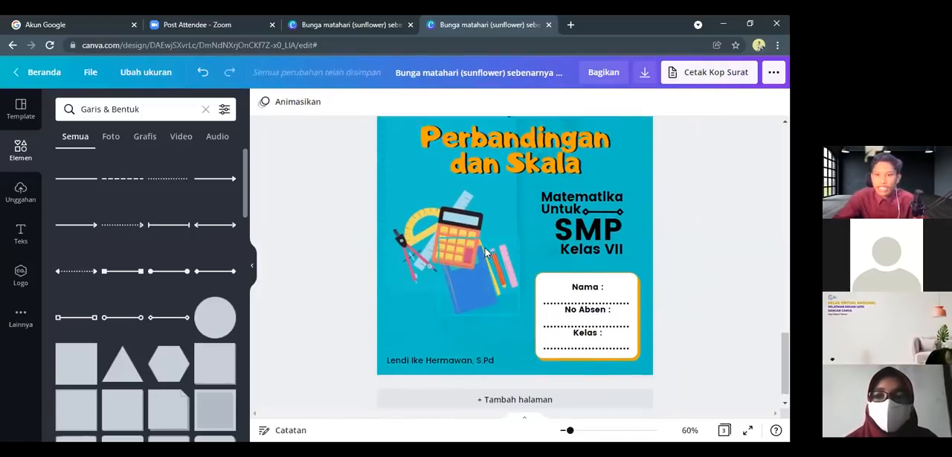
scroll(601, 243, "down", 2)
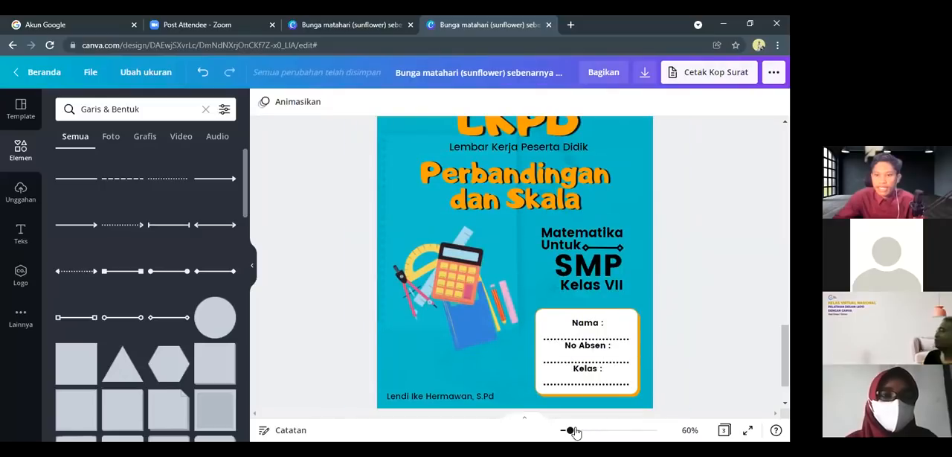
left_click_drag(570, 431, 569, 431)
scroll(556, 289, "up", 2)
scroll(557, 292, "down", 1)
scroll(556, 290, "up", 2)
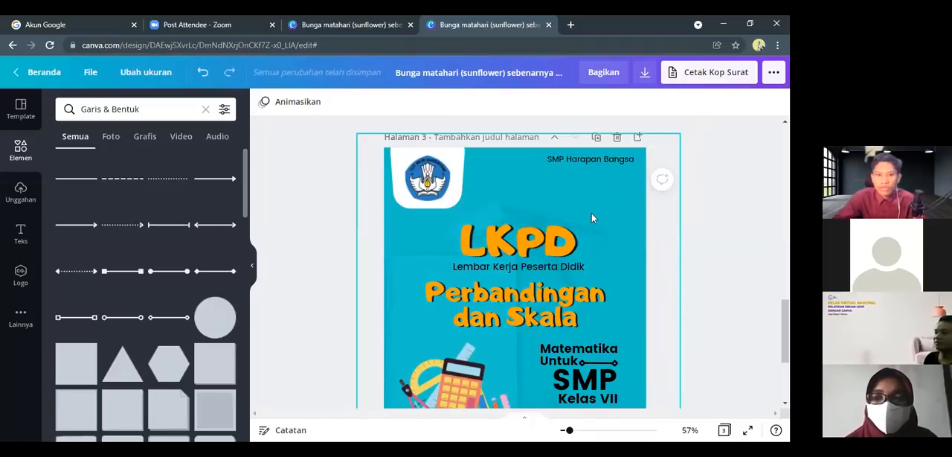
Search the elements for "penggaris" and limit the results to graphics
left_click(153, 108)
left_click_drag(109, 110, 39, 115)
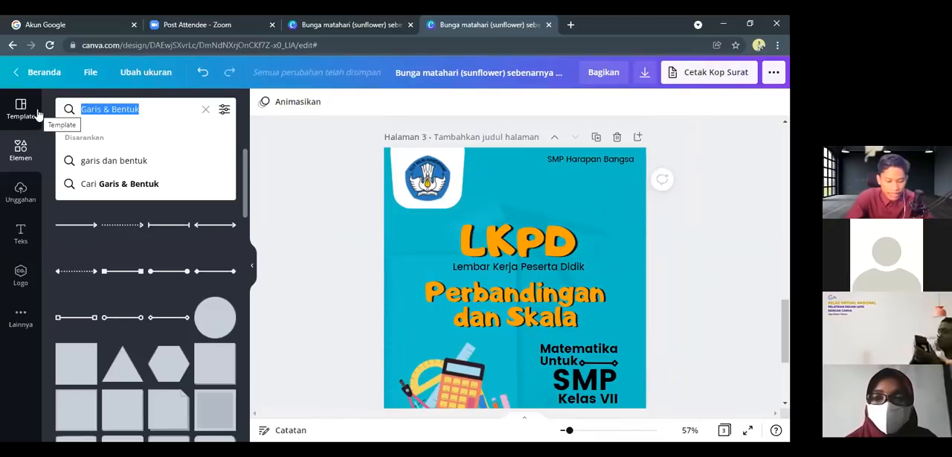
type("penggaris")
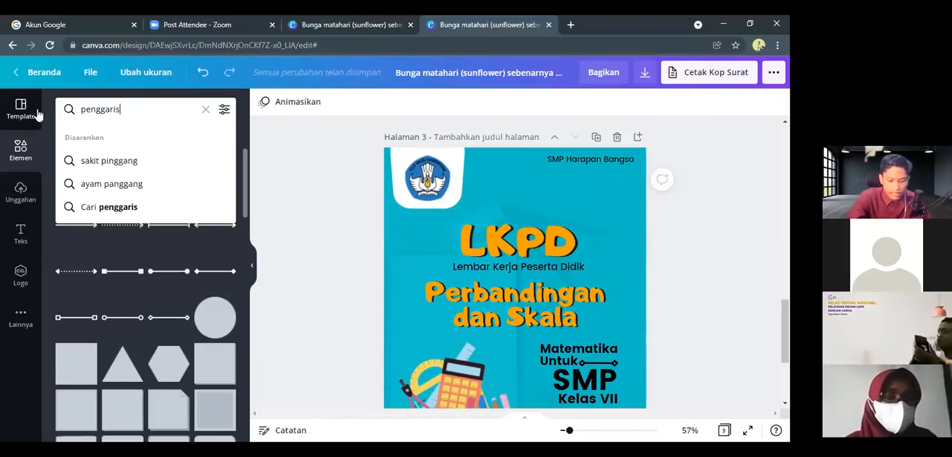
key("Return")
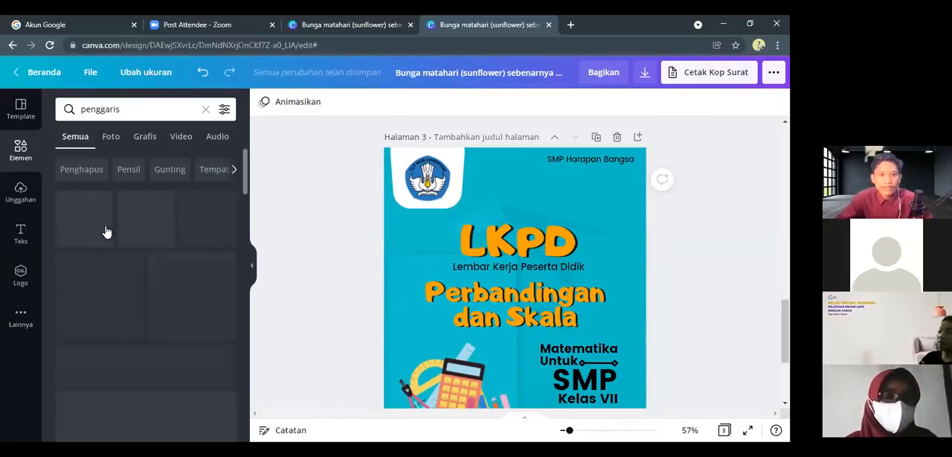
scroll(156, 282, "down", 5)
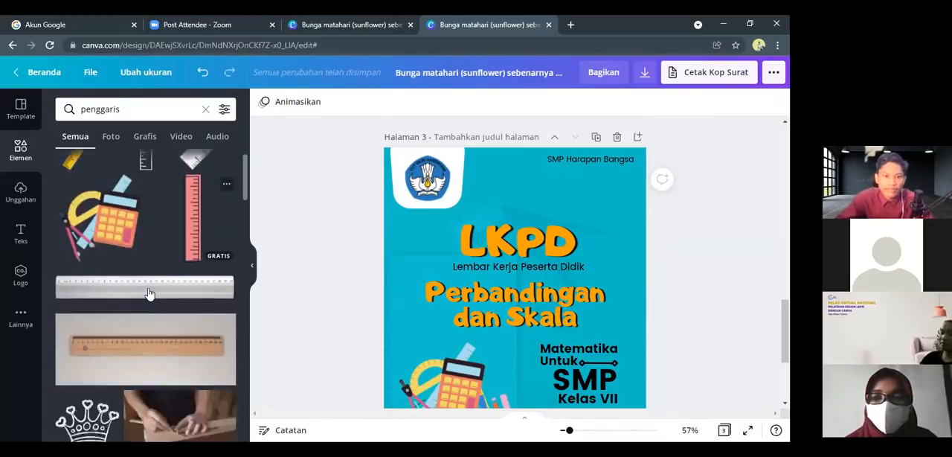
scroll(149, 293, "up", 5)
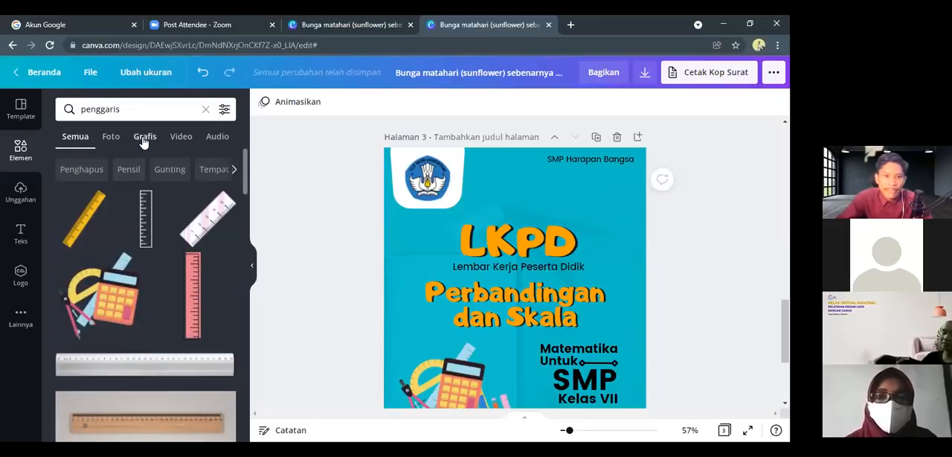
left_click(144, 138)
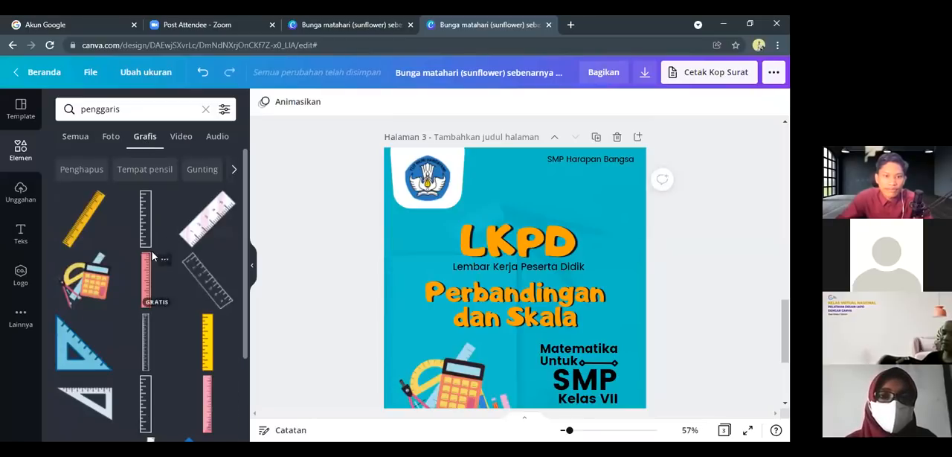
Insert the outlined triangular ruler graphic, shrink it to a small icon and place it below "SMP Harapan Bangsa"
scroll(152, 256, "down", 2)
scroll(88, 278, "down", 6)
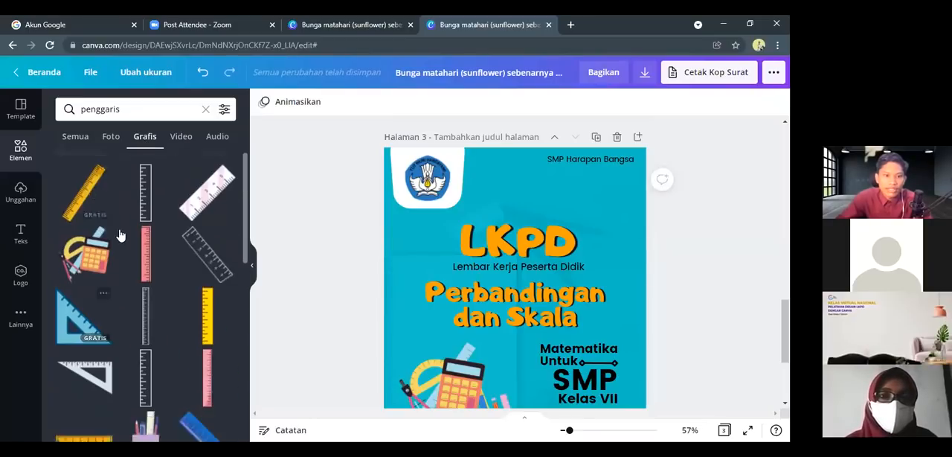
scroll(90, 268, "down", 1)
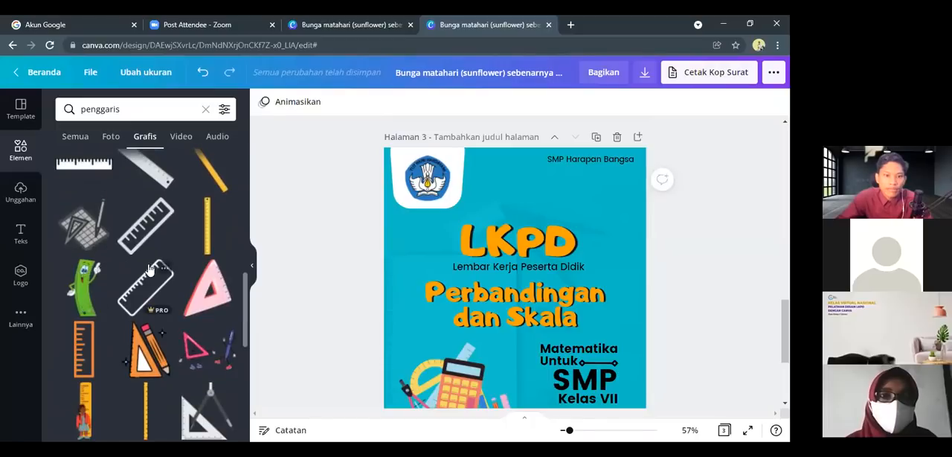
scroll(149, 269, "down", 2)
scroll(150, 270, "up", 2)
scroll(149, 269, "down", 3)
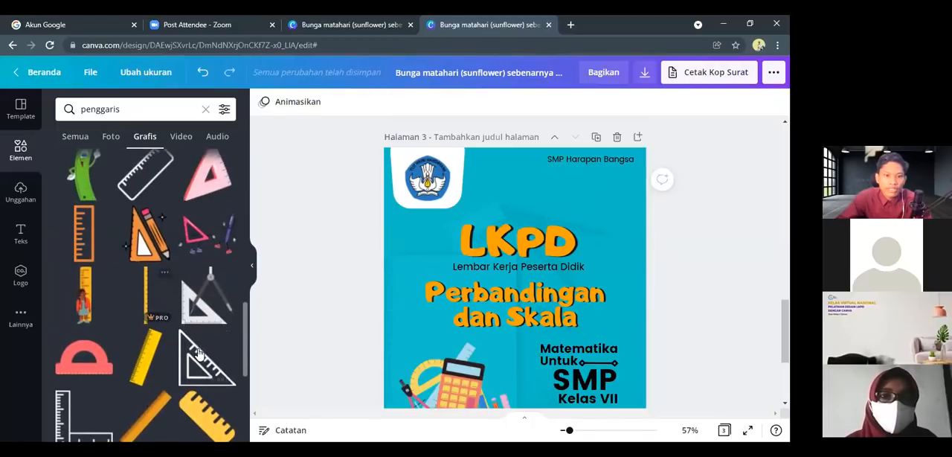
left_click(197, 305)
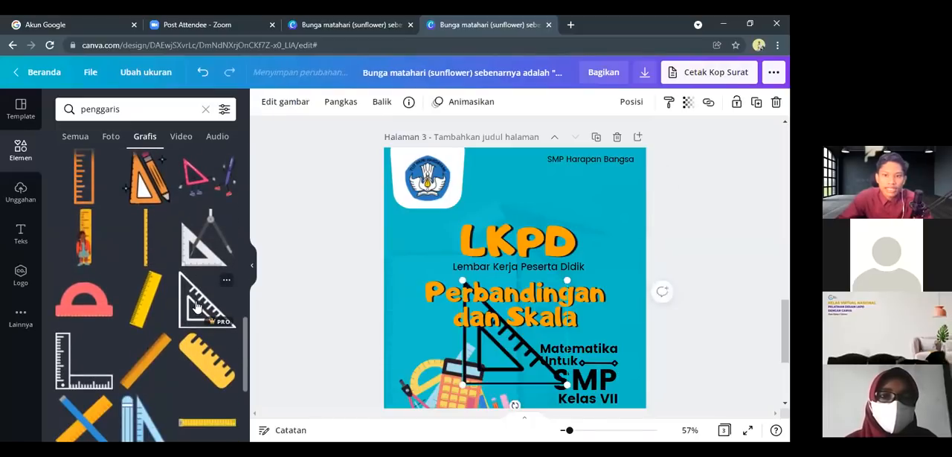
left_click_drag(550, 327, 614, 204)
left_click_drag(598, 240, 599, 210)
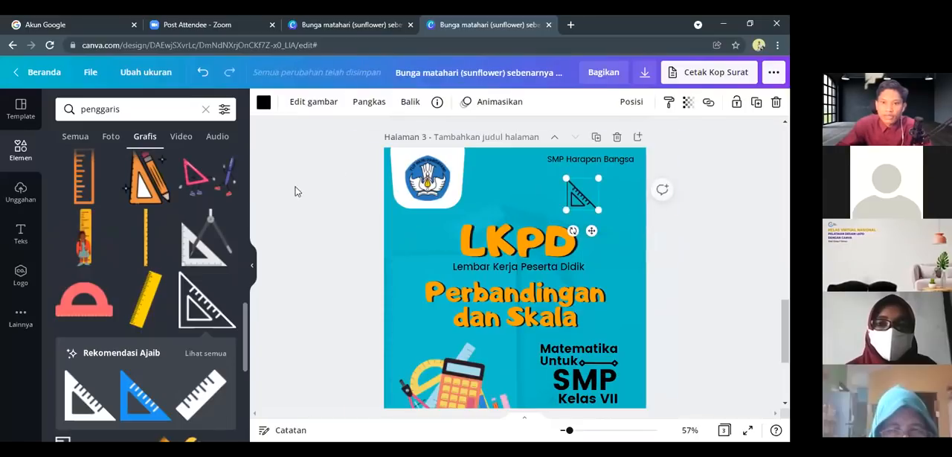
Recolour the triangular ruler white, tilt it and position it above the right end of the "LKPD" title
left_click(264, 103)
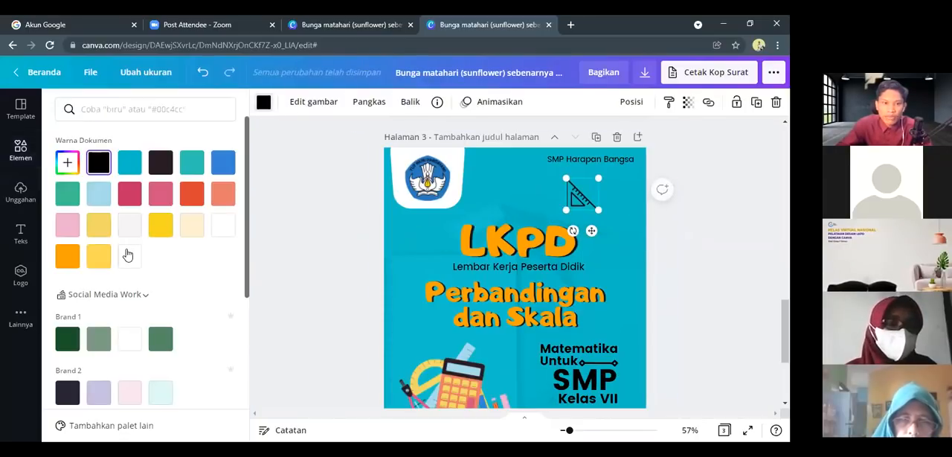
left_click(129, 255)
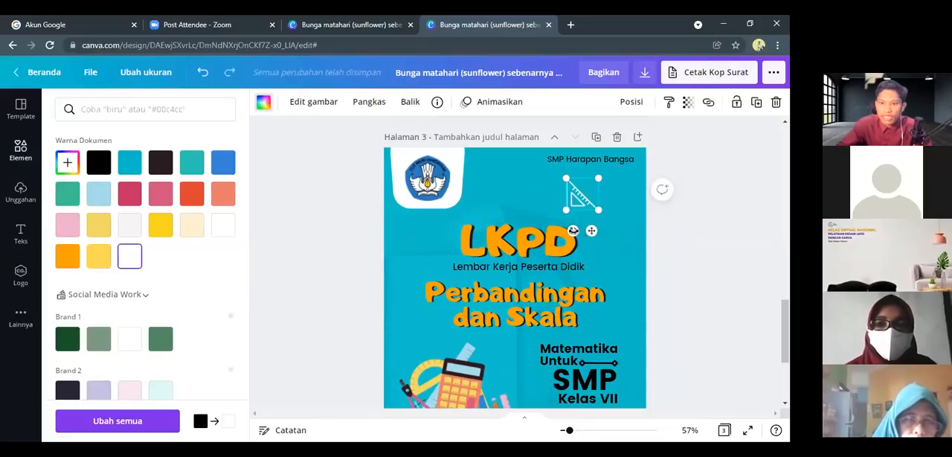
left_click_drag(574, 230, 603, 206)
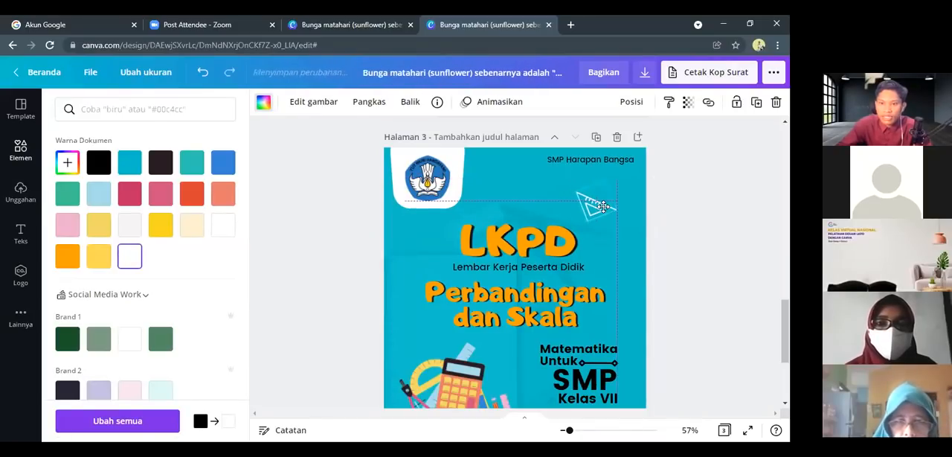
left_click(622, 249)
Return to the "penggaris" graphics and insert the outlined protractor with ruler on the cover
left_click(74, 111)
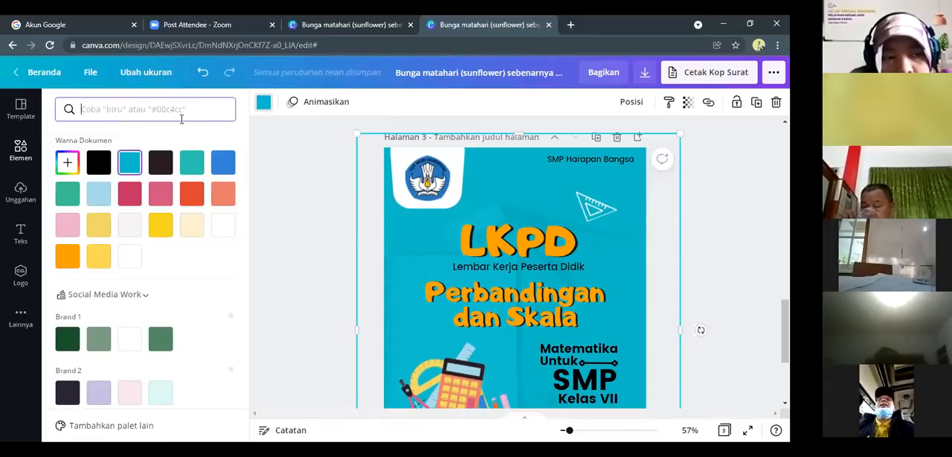
left_click(264, 103)
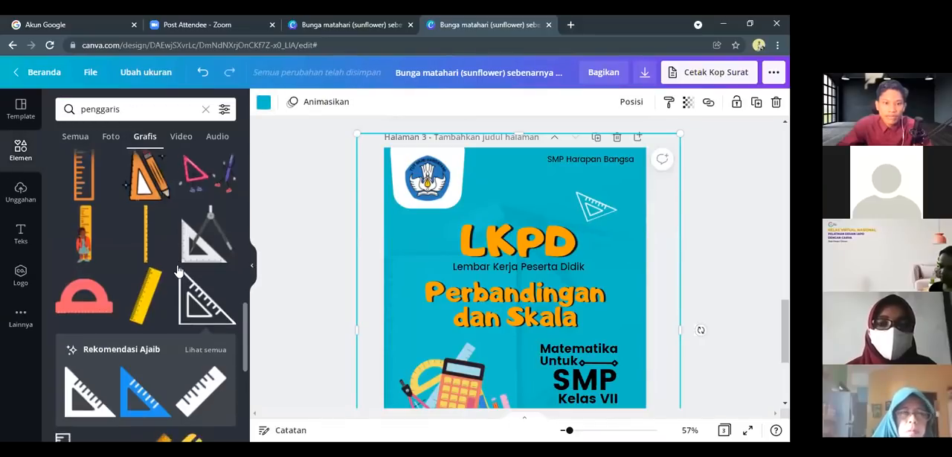
scroll(177, 269, "down", 10)
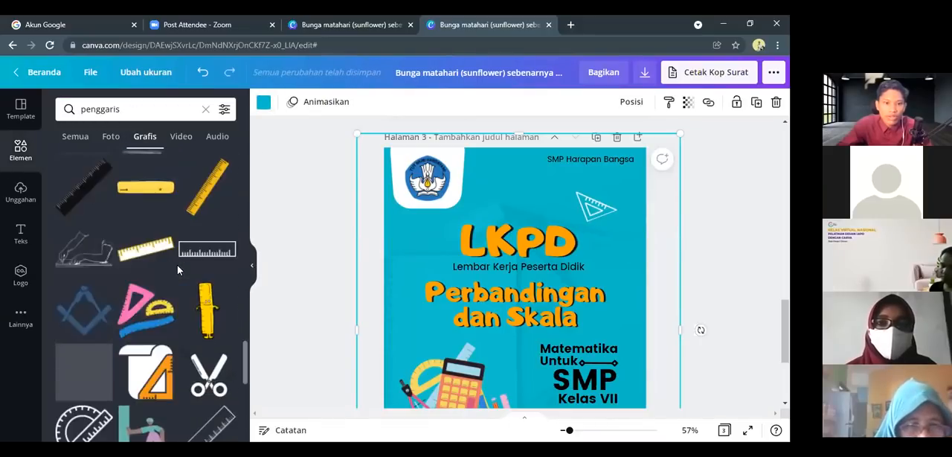
scroll(177, 265, "down", 2)
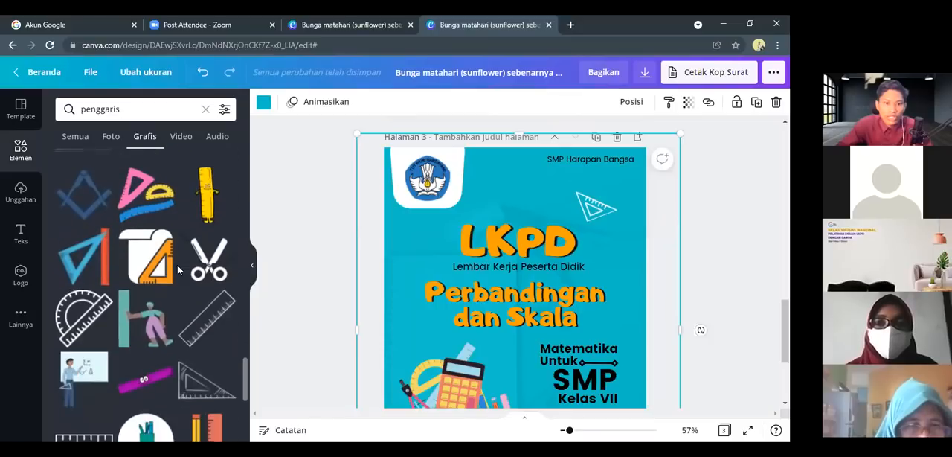
left_click(78, 316)
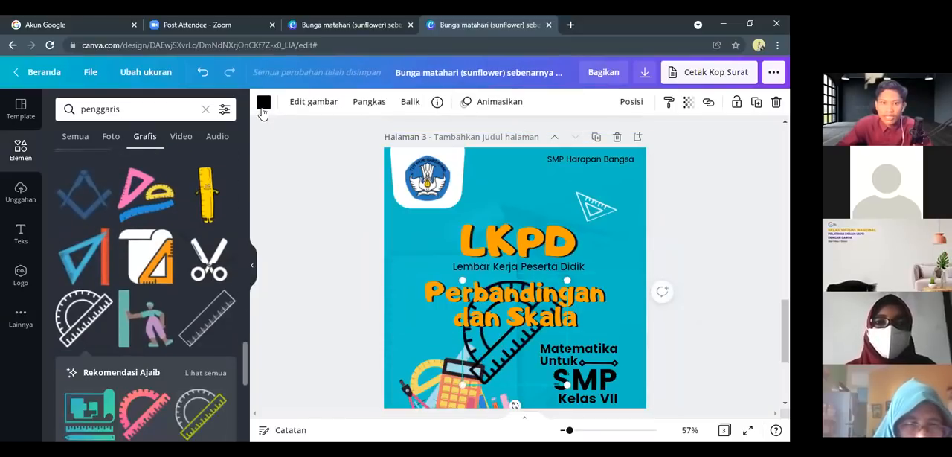
Recolour the protractor graphic white, shrink it to a small icon and place it left of the "LKPD" title
left_click(263, 104)
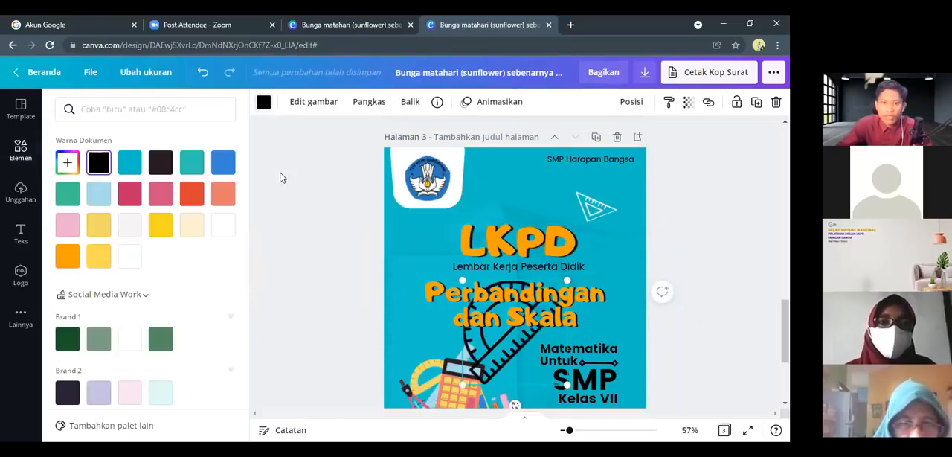
left_click(134, 259)
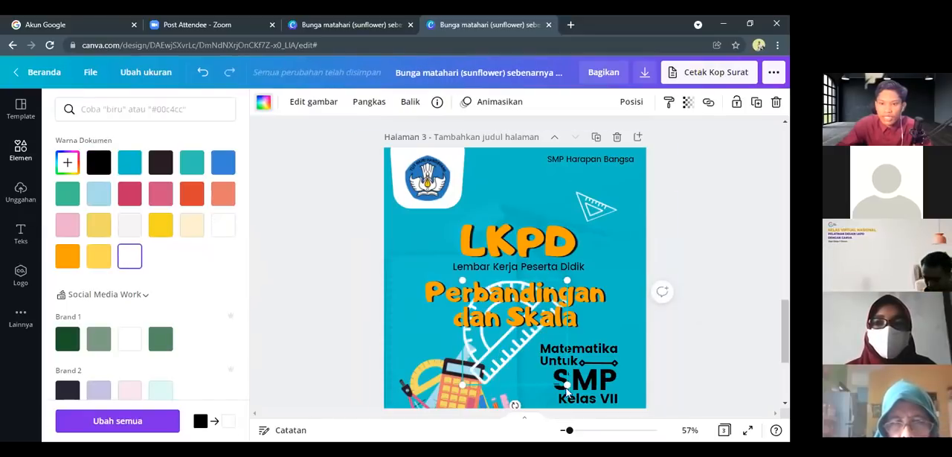
left_click_drag(564, 383, 424, 264)
scroll(385, 268, "down", 2)
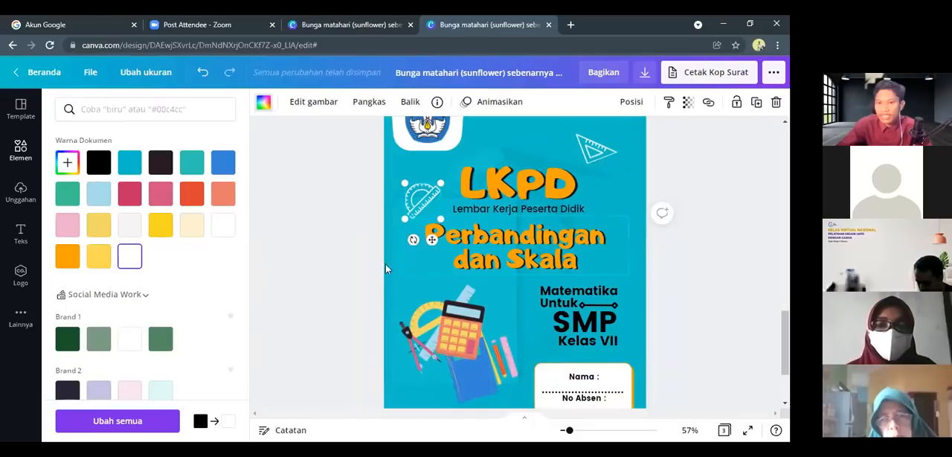
left_click(359, 256)
left_click(361, 229)
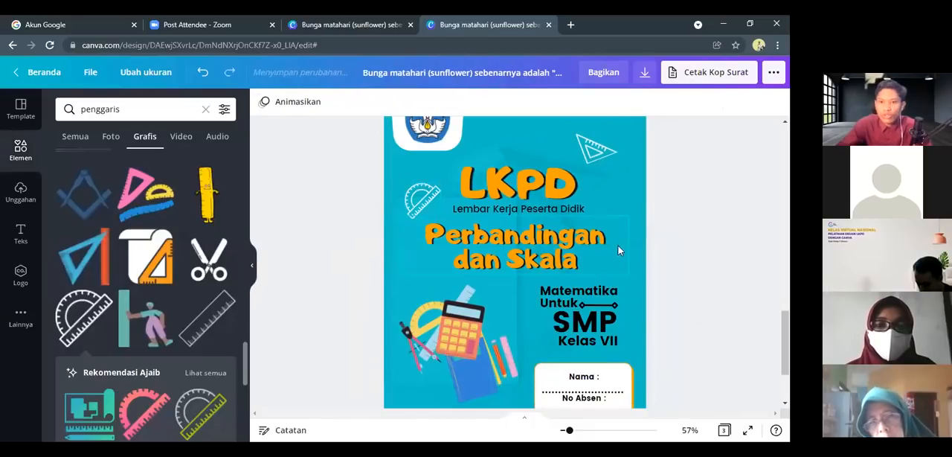
scroll(372, 238, "up", 3)
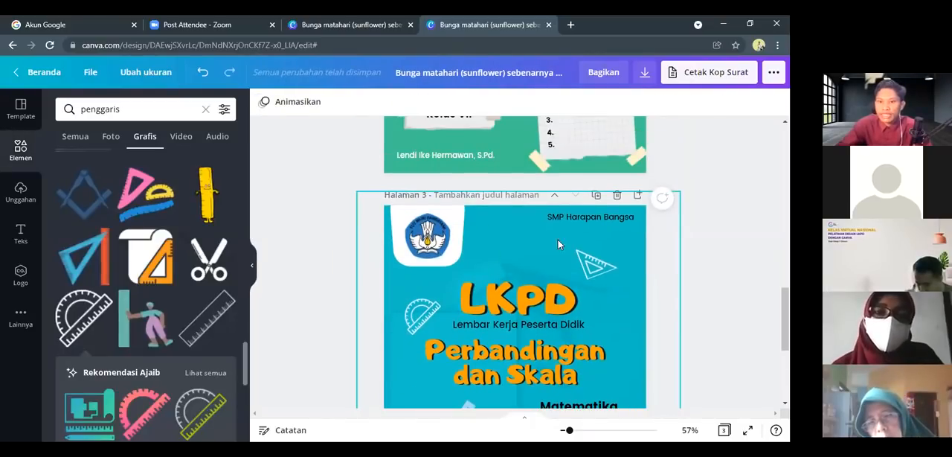
scroll(504, 234, "down", 4)
scroll(453, 290, "down", 1)
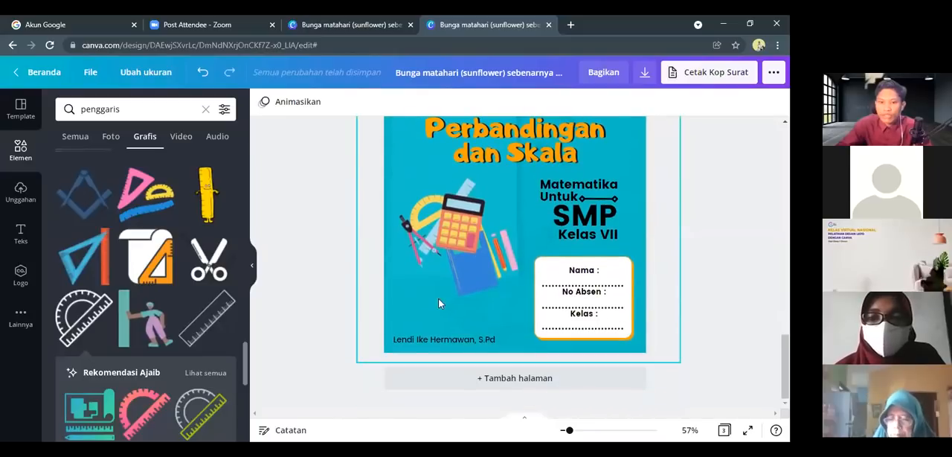
Find the outlined pencil with ruler among the "penggaris" graphics and insert it on the page 3 cover
scroll(430, 292, "up", 4)
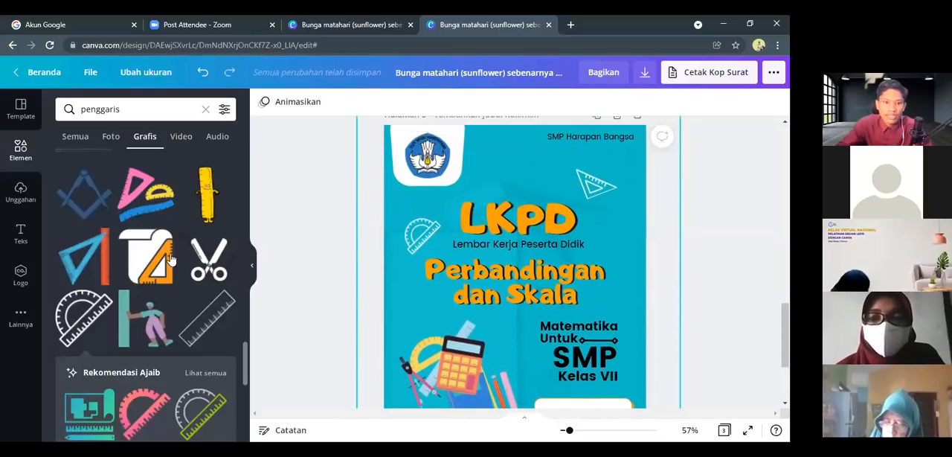
scroll(171, 260, "down", 2)
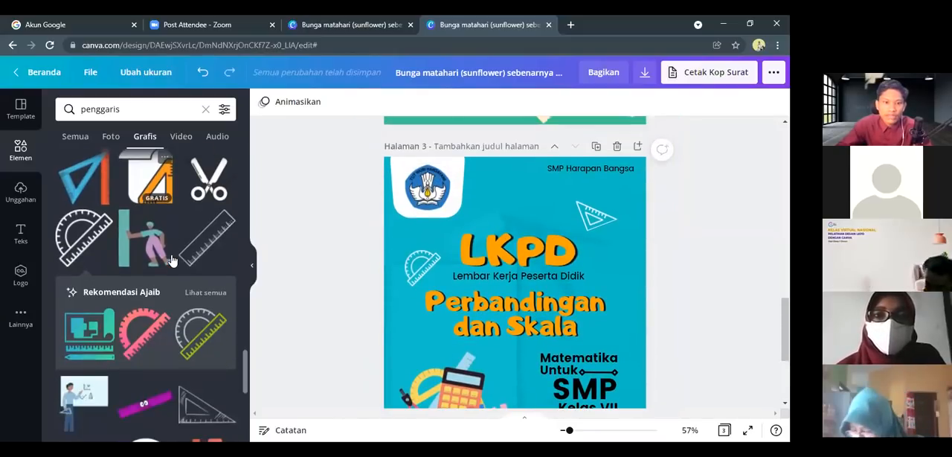
scroll(171, 262, "down", 1)
scroll(171, 260, "down", 6)
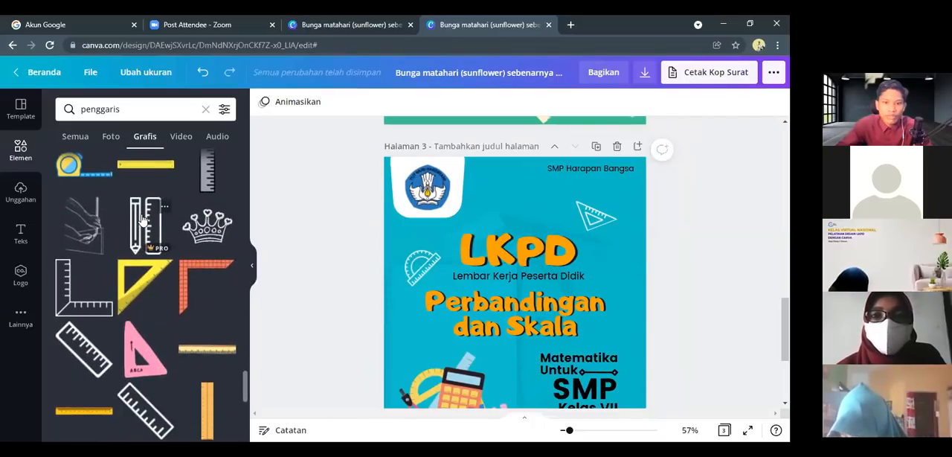
left_click(135, 221)
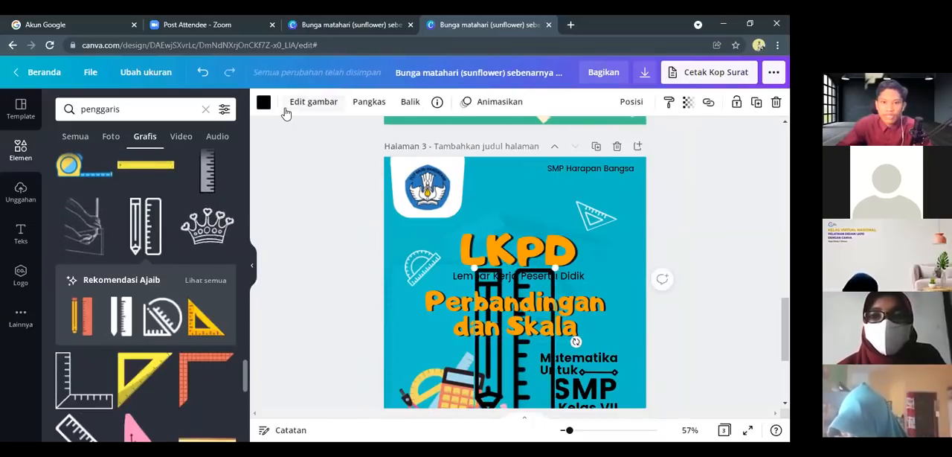
Recolour the pencil-and-ruler graphic white and shrink it over the cover titles
left_click(264, 106)
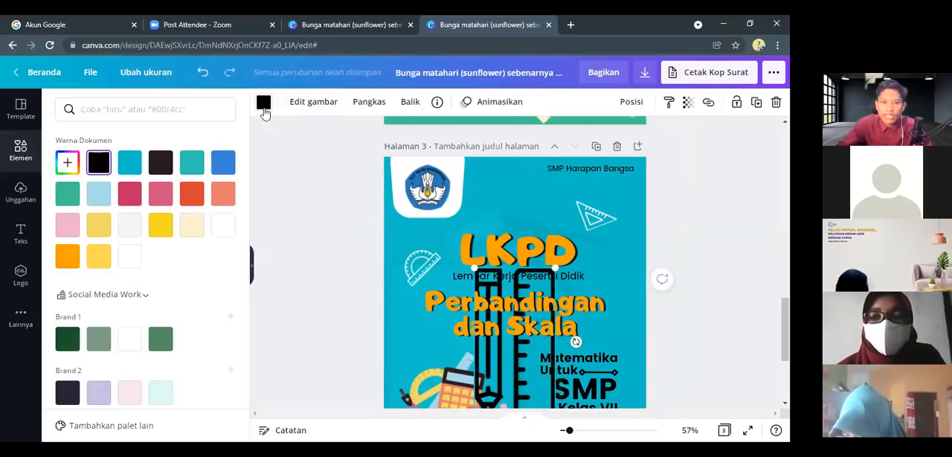
left_click(134, 257)
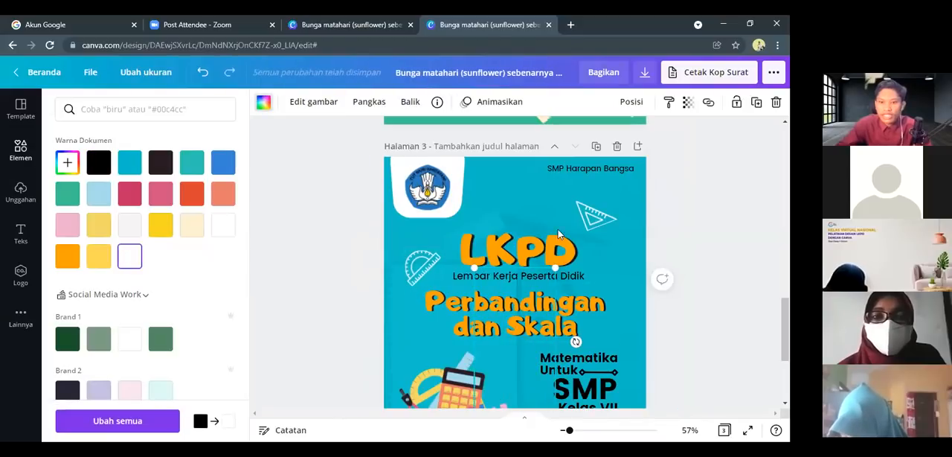
scroll(559, 235, "down", 3)
left_click_drag(511, 231, 506, 216)
Undo the accidental move of the "Perbandingan dan Skala" title and lock that title in place
left_click_drag(555, 174, 657, 174)
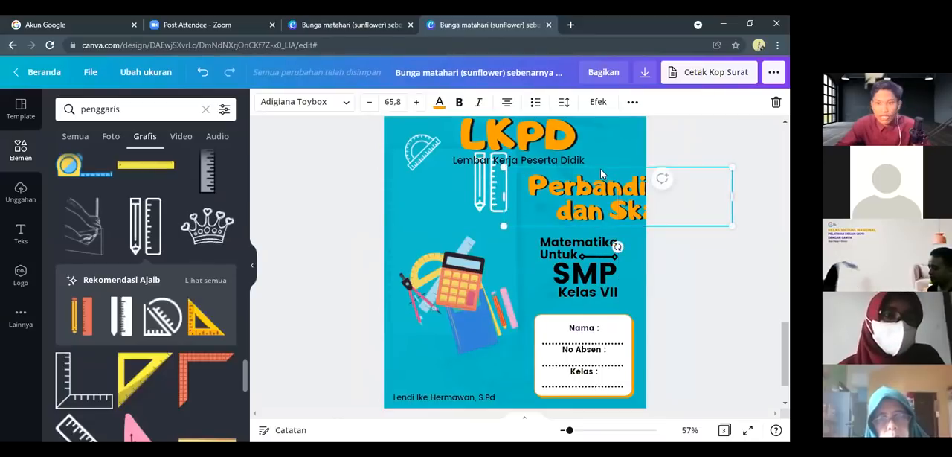
key("ctrl+z")
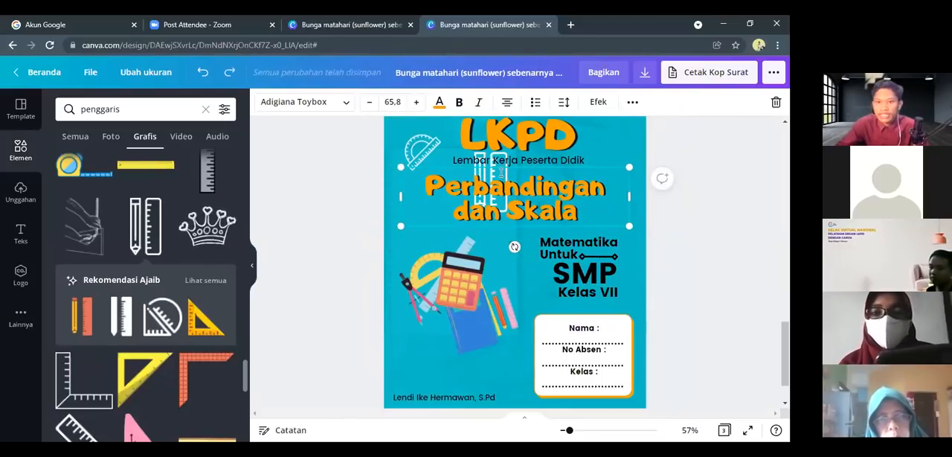
left_click(424, 238)
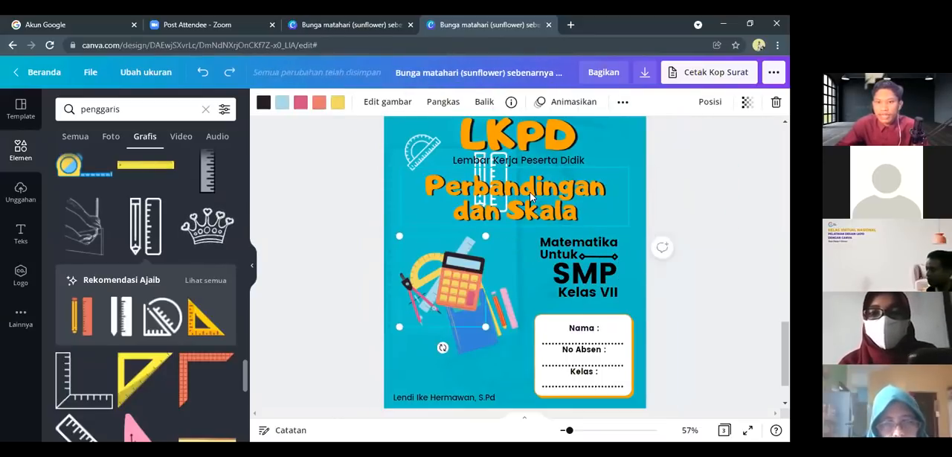
left_click(535, 184)
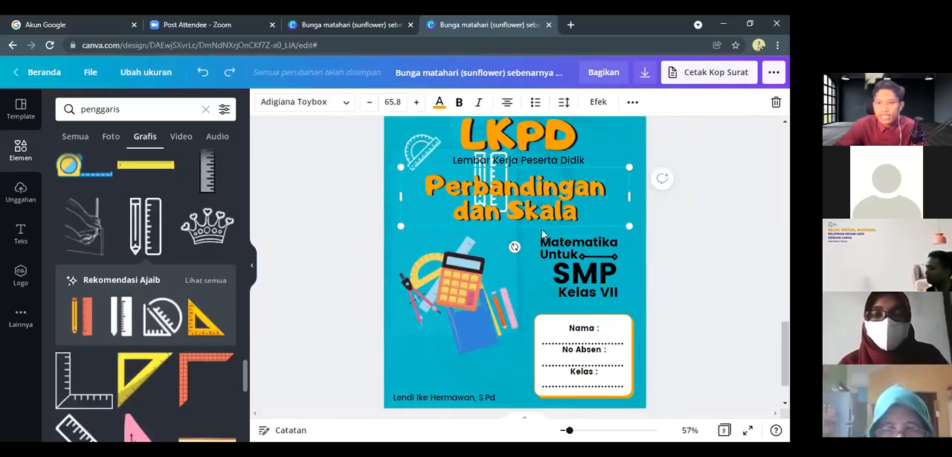
left_click(632, 104)
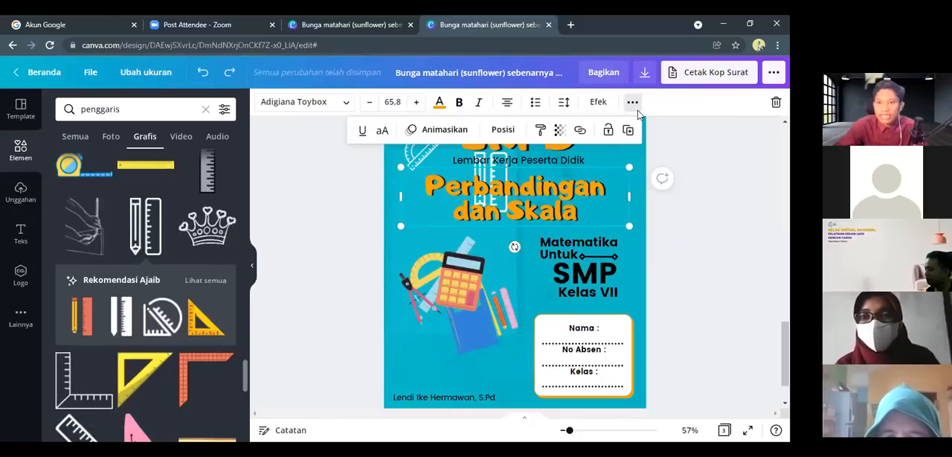
left_click(631, 104)
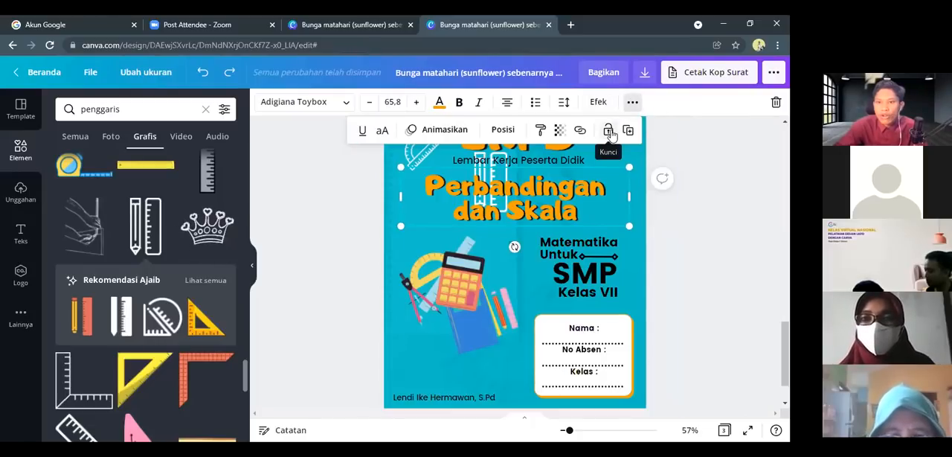
left_click(609, 132)
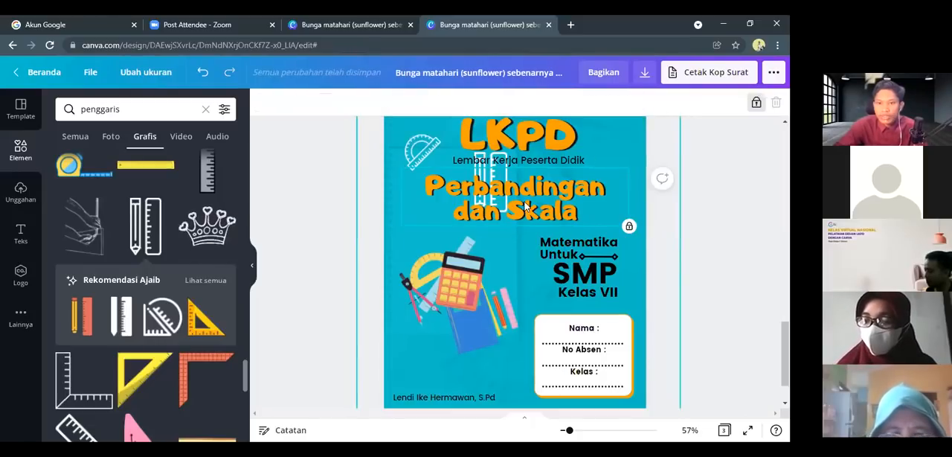
Try to move the locked "Perbandingan dan Skala" title and check its lock control
left_click_drag(525, 206, 701, 223)
left_click(540, 215)
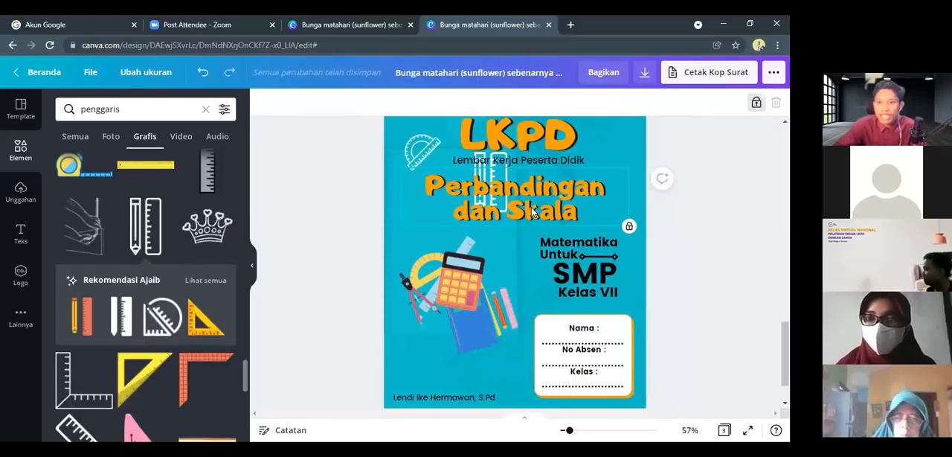
left_click(516, 254)
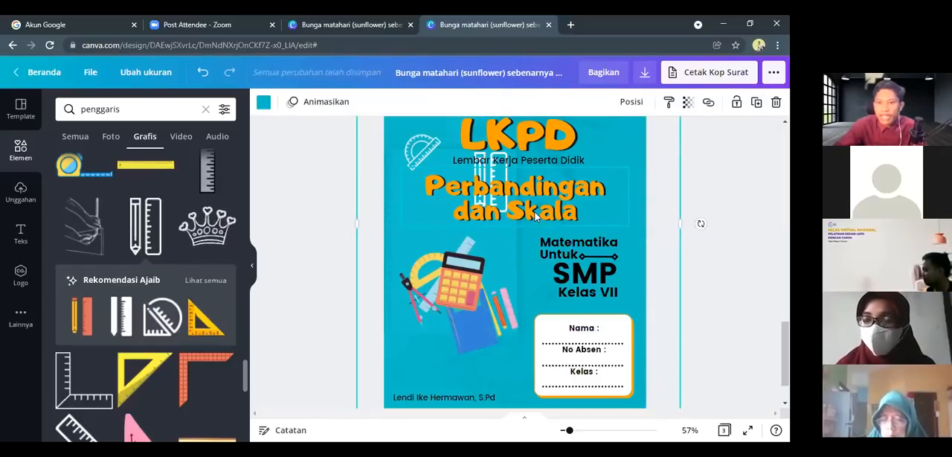
left_click(736, 102)
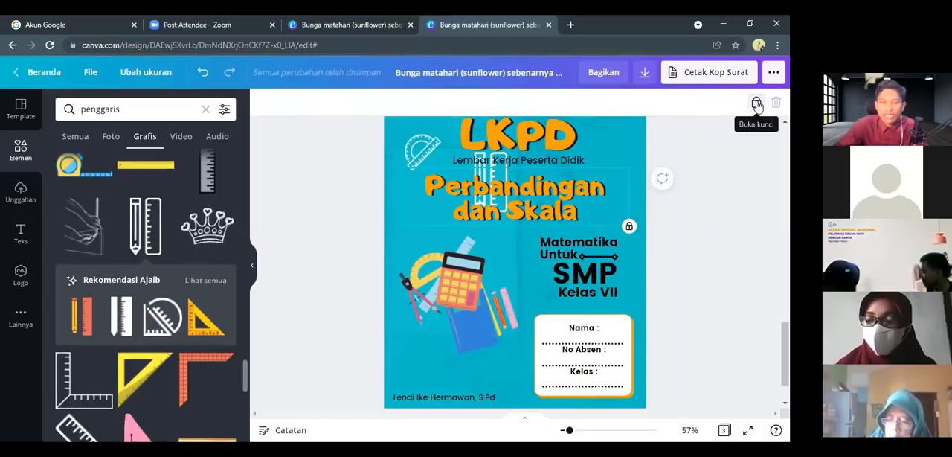
left_click_drag(543, 176, 494, 172)
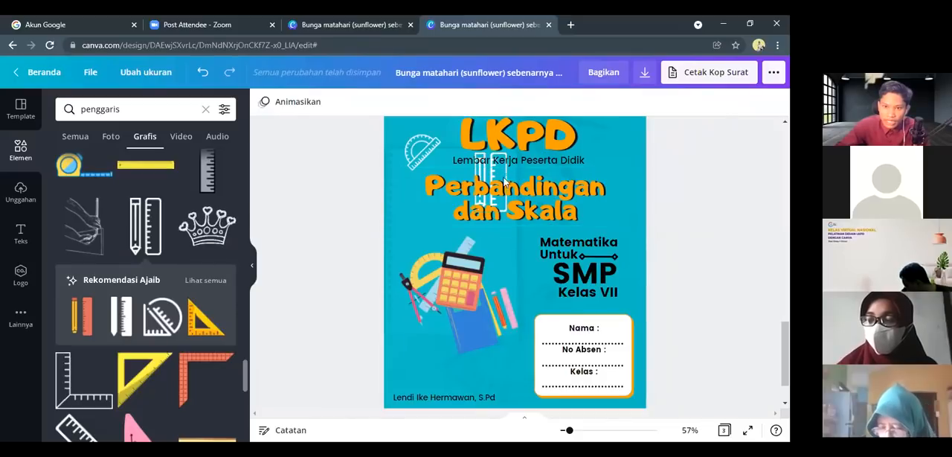
Shrink the pencil-and-ruler graphic to a small tilted icon and place it to the right of "Lembar Kerja Peserta Didik"
left_click(498, 181)
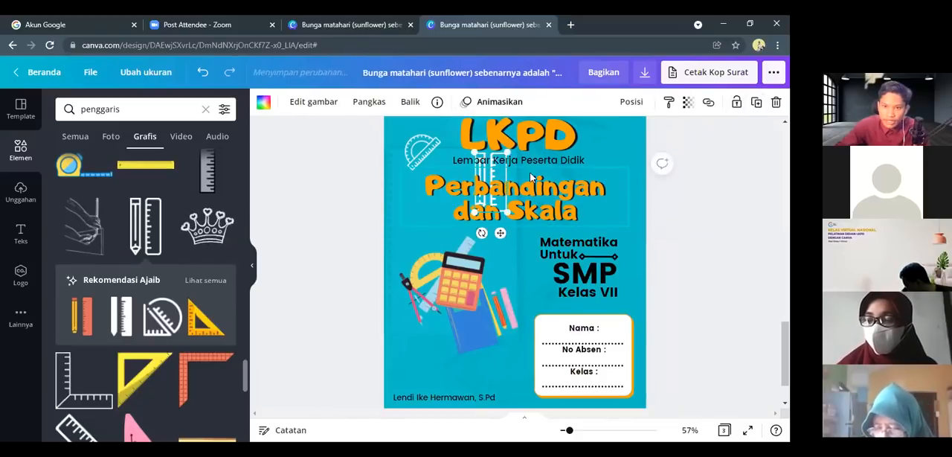
left_click_drag(607, 168, 588, 187)
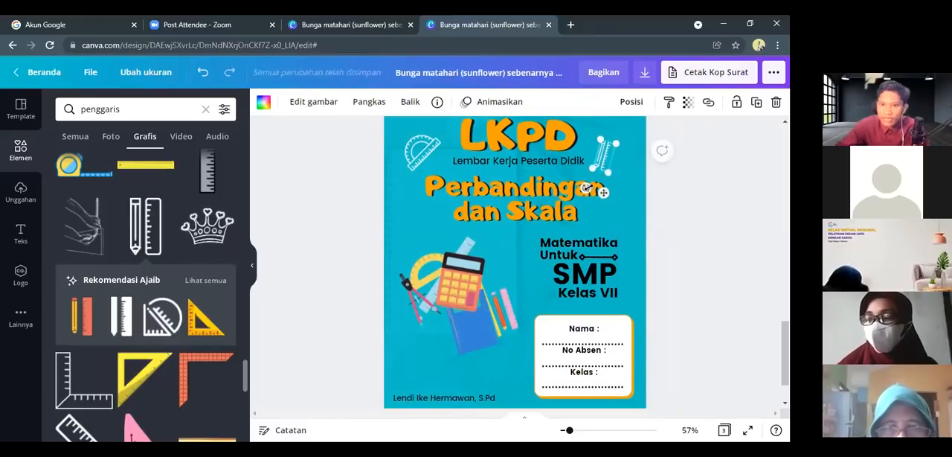
scroll(612, 264, "up", 2)
left_click_drag(625, 278, 635, 285)
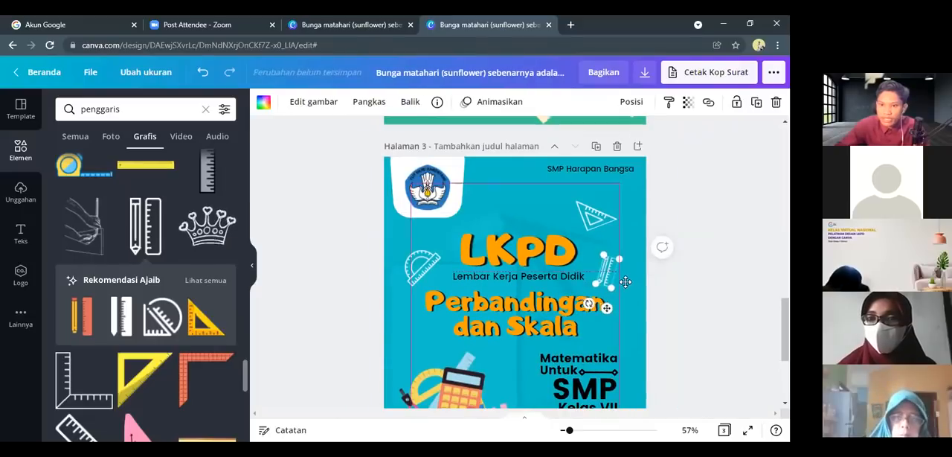
Rearrange the white icons: protractor closer to "LKPD", pencil and ruler beside "dan Skala", triangular ruler above the right end of "LKPD"
left_click(583, 221)
left_click_drag(584, 223, 547, 215)
left_click_drag(427, 262, 433, 259)
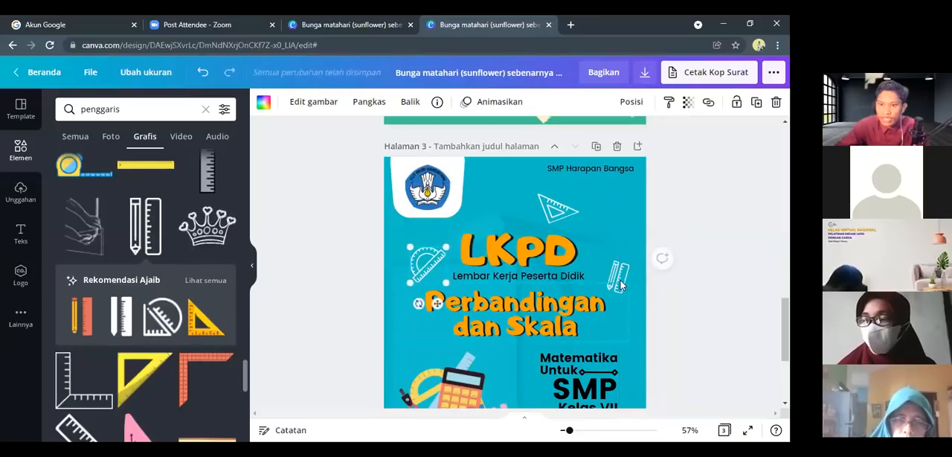
left_click_drag(620, 283, 622, 333)
left_click_drag(568, 209, 596, 217)
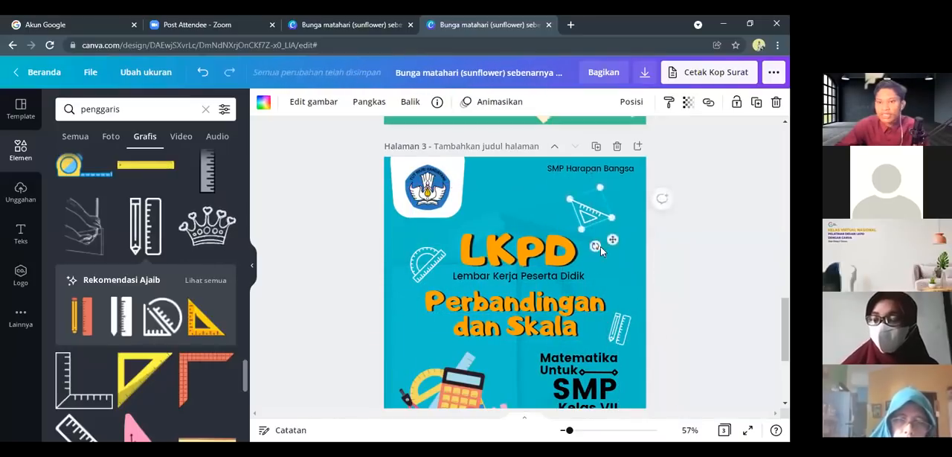
Review the page 3 cover from the logo and titles down to the identity box and teacher name
scroll(600, 246, "down", 1)
scroll(418, 268, "down", 2)
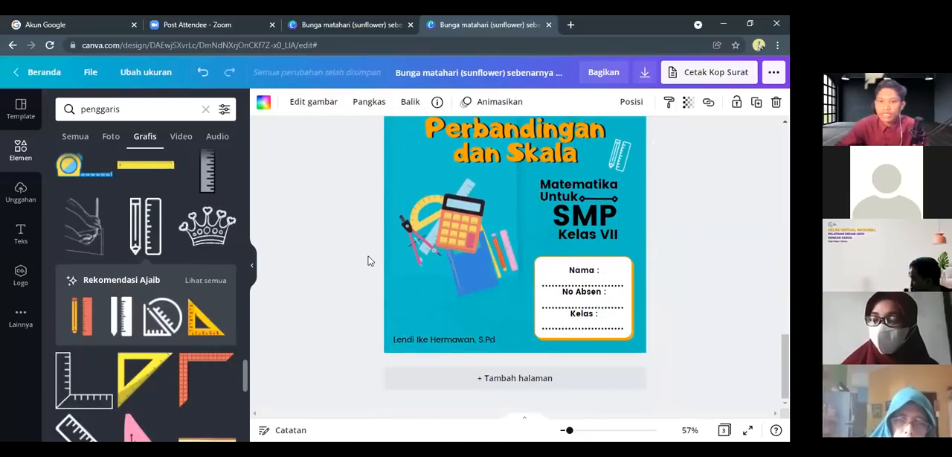
scroll(411, 264, "up", 5)
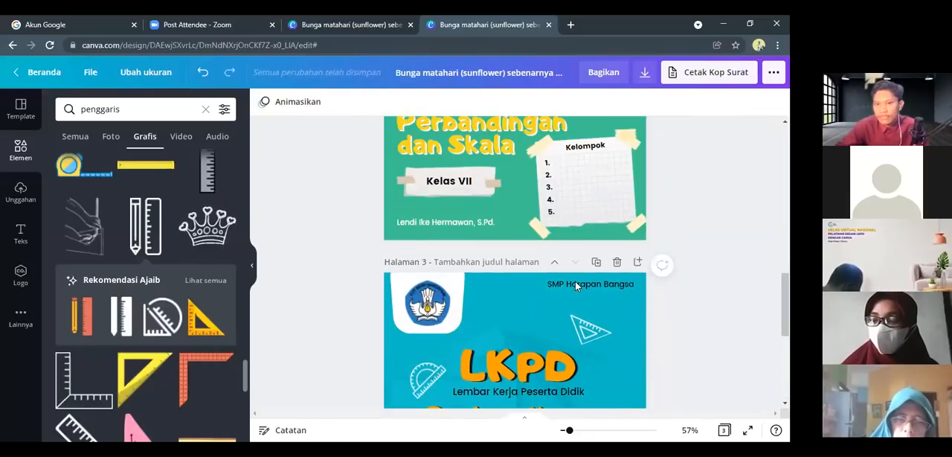
scroll(575, 283, "down", 4)
scroll(550, 281, "up", 3)
scroll(534, 279, "down", 1)
scroll(534, 279, "down", 2)
scroll(546, 275, "up", 2)
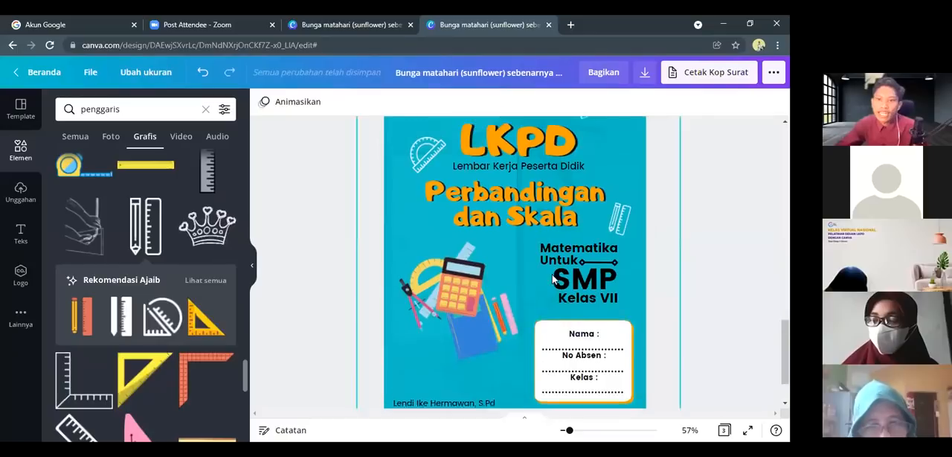
scroll(552, 274, "up", 1)
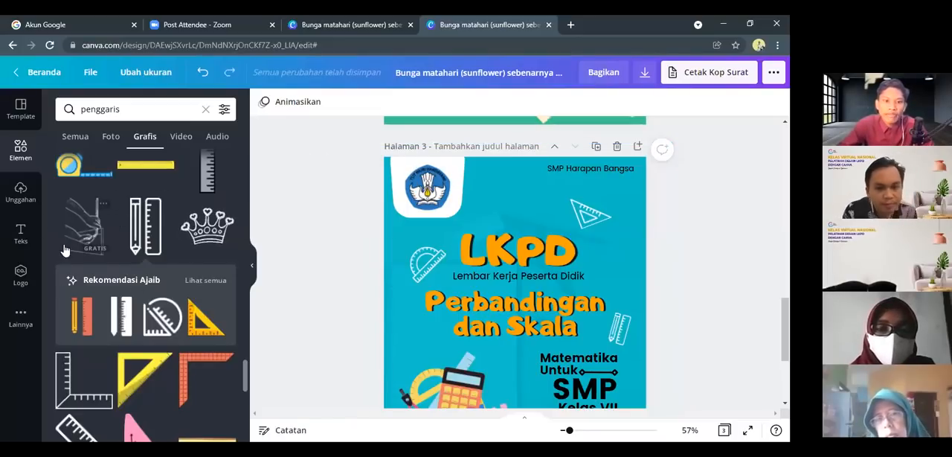
scroll(516, 277, "down", 4)
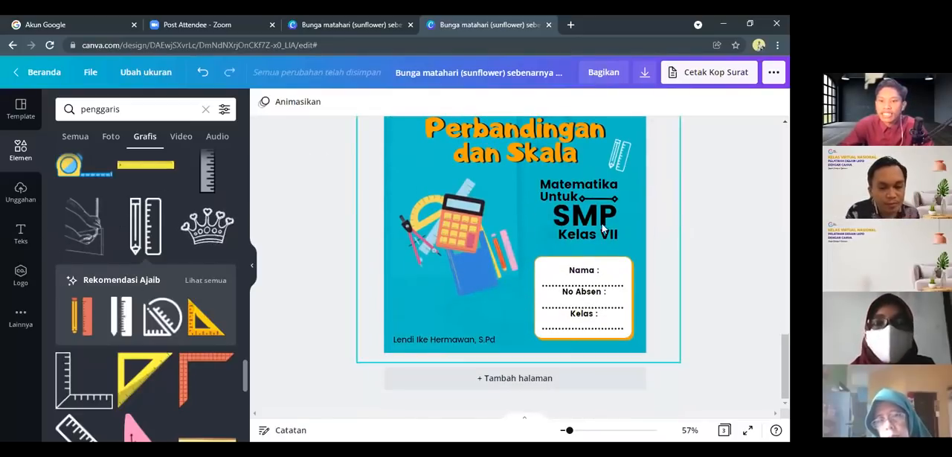
scroll(539, 272, "up", 3)
scroll(518, 254, "down", 3)
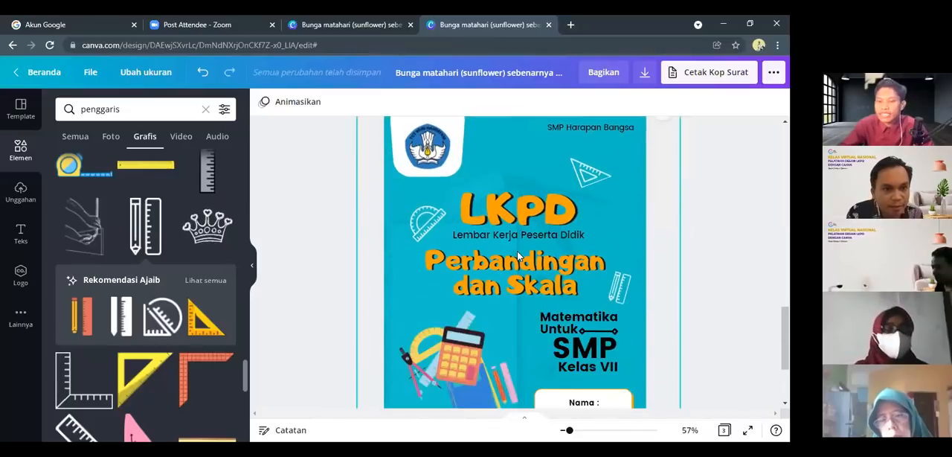
scroll(516, 250, "up", 3)
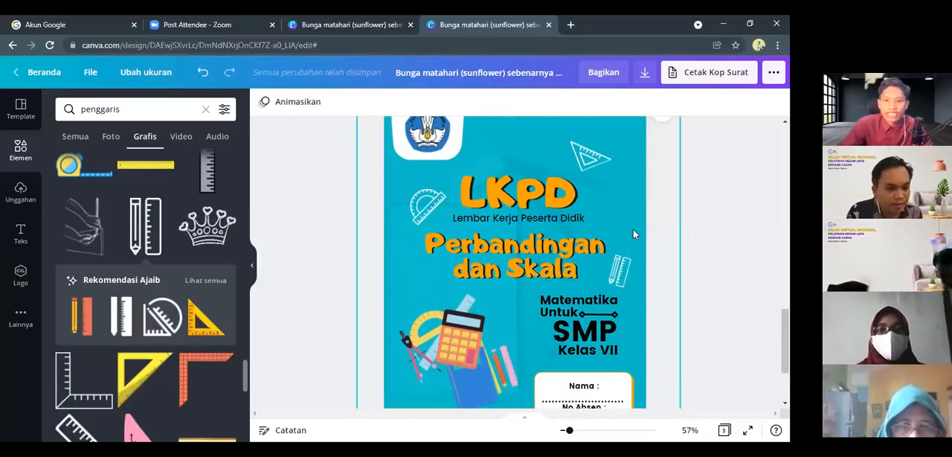
Look back over the page 2 and page 1 LKPD covers to compare their designs with page 3
scroll(454, 223, "up", 3)
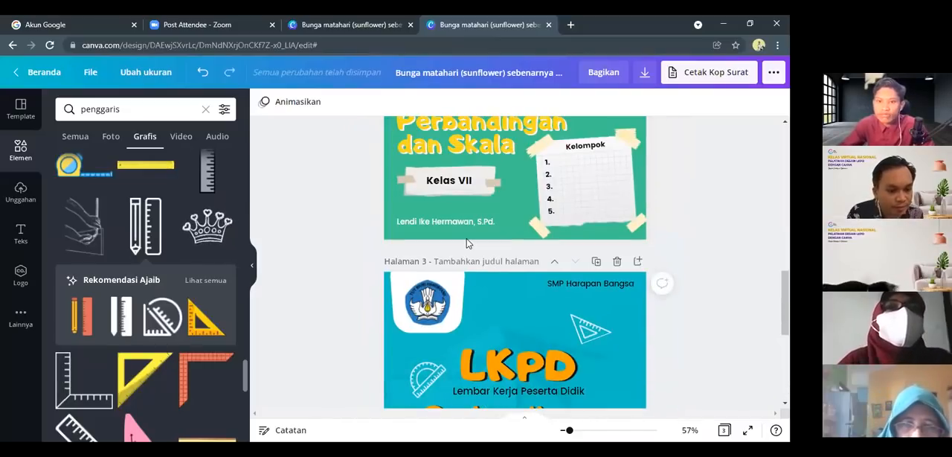
scroll(467, 242, "up", 5)
scroll(547, 264, "down", 3)
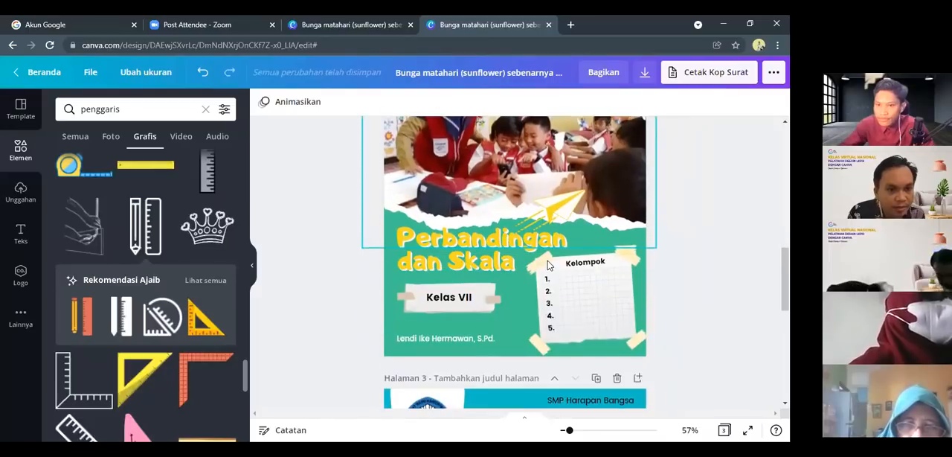
scroll(496, 284, "up", 2)
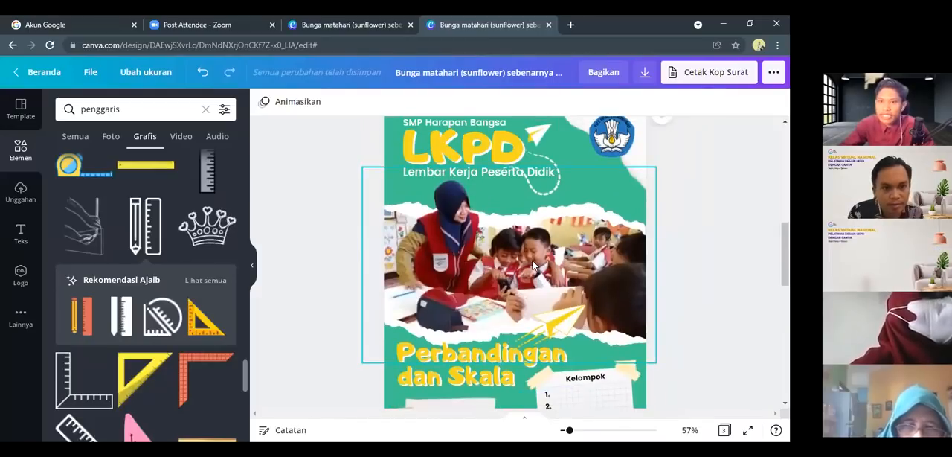
scroll(532, 265, "up", 3)
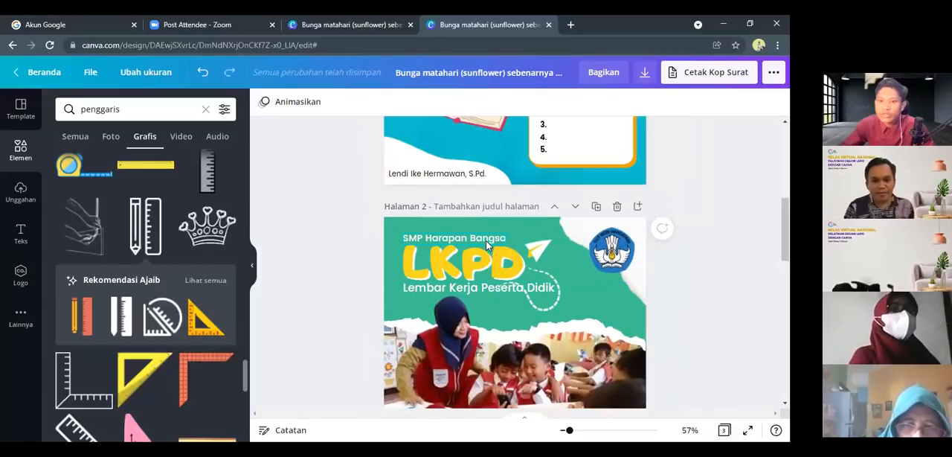
scroll(487, 245, "down", 4)
scroll(487, 246, "up", 2)
scroll(486, 241, "up", 3)
scroll(521, 234, "down", 2)
scroll(540, 232, "up", 1)
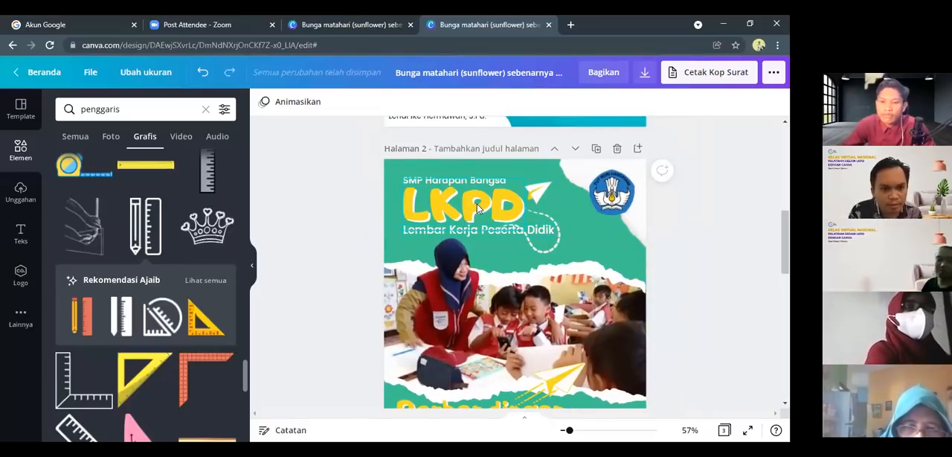
scroll(471, 240, "up", 5)
scroll(471, 240, "up", 1)
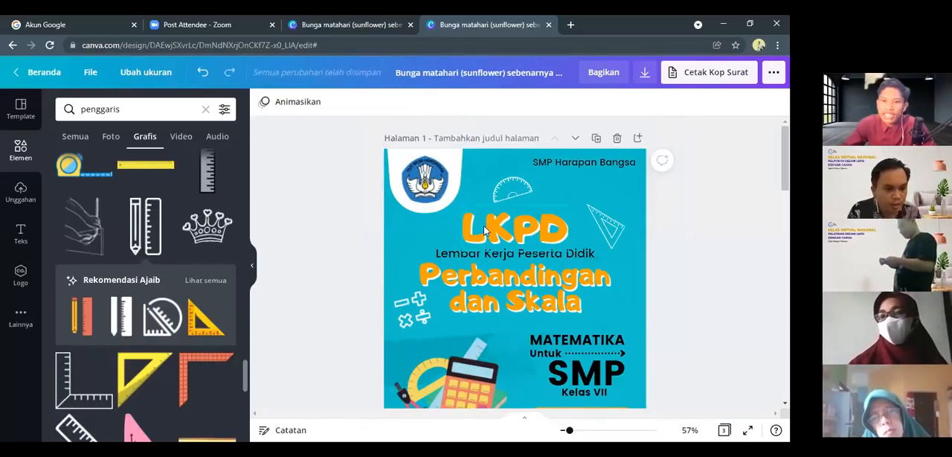
Examine the page 1 LKPD cover, picking out the triangular ruler icon and the calculator-and-book illustration among its decorations
scroll(521, 283, "down", 3)
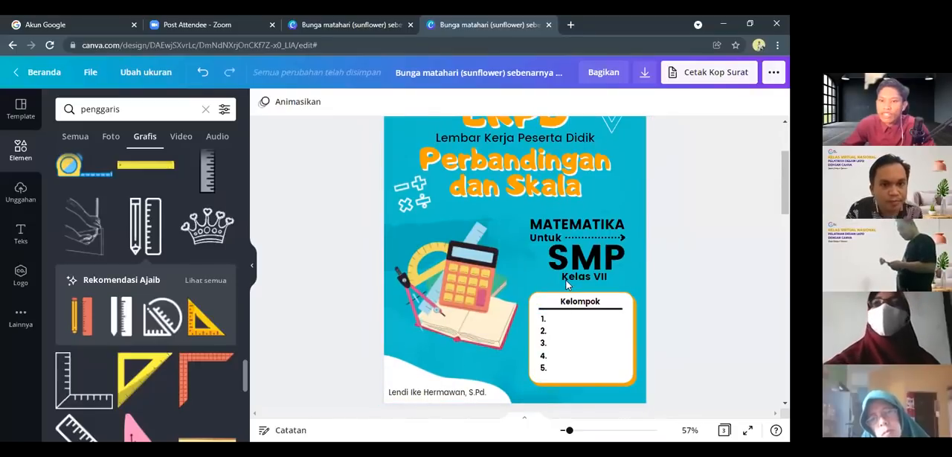
scroll(566, 282, "up", 3)
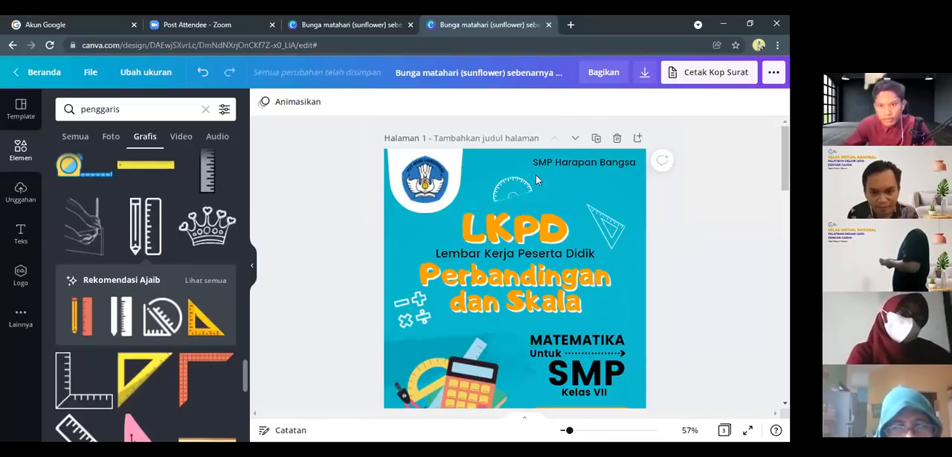
left_click(549, 276)
left_click(606, 228)
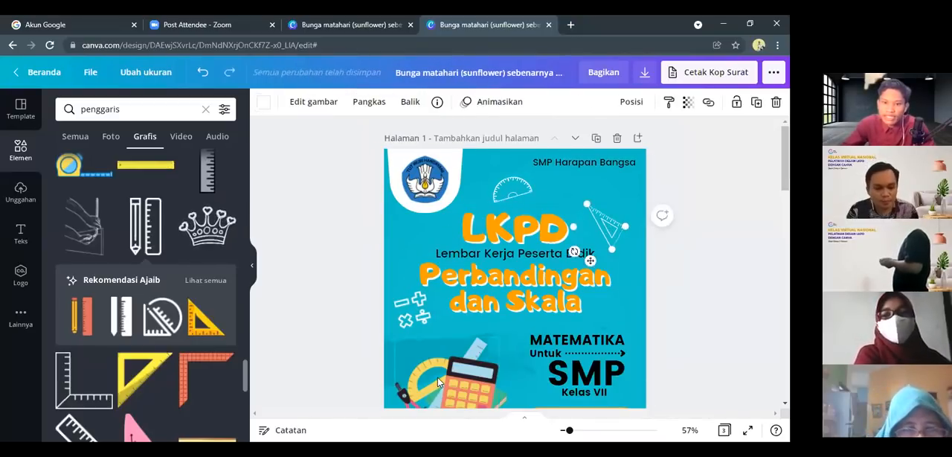
scroll(437, 377, "down", 3)
left_click(490, 340)
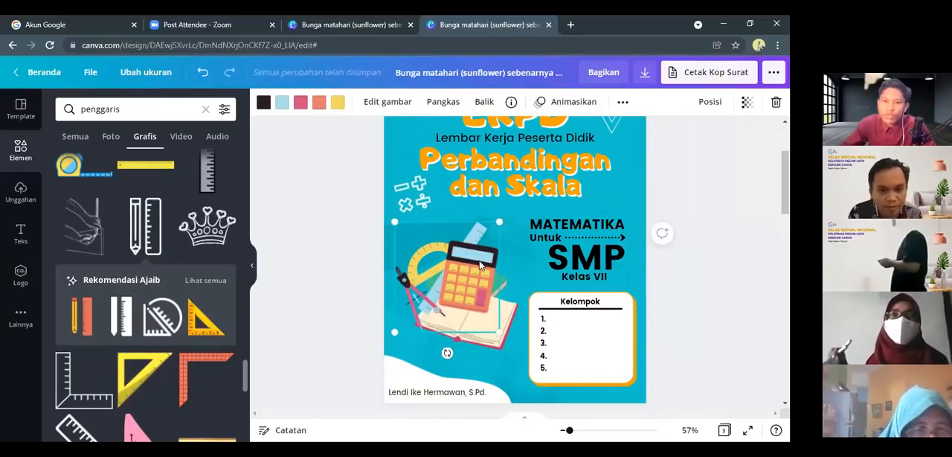
scroll(479, 264, "up", 3)
Review the page 2 LKPD cover from the classroom photo to the "Kelompok" box and back to its heading
scroll(480, 263, "down", 6)
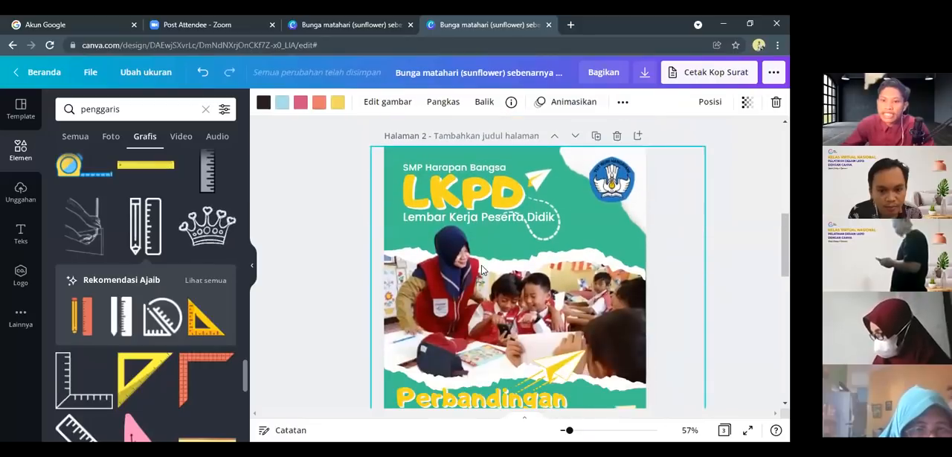
scroll(550, 250, "down", 3)
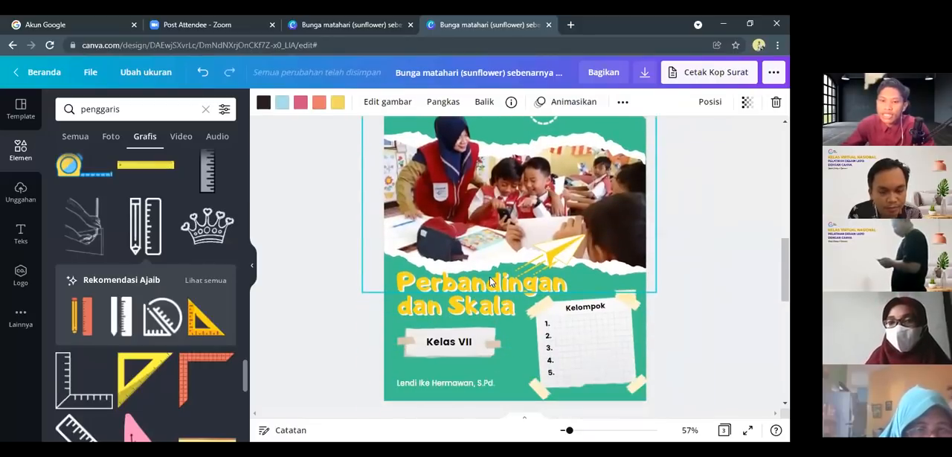
scroll(559, 257, "up", 2)
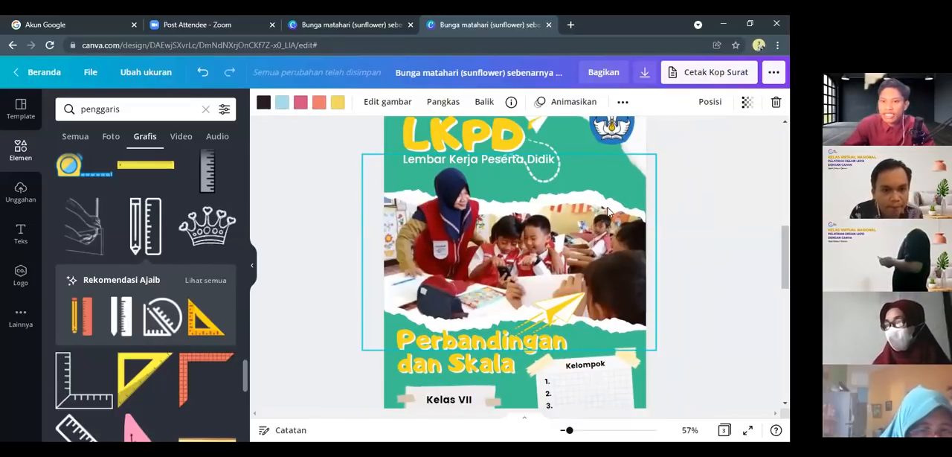
scroll(595, 194, "up", 1)
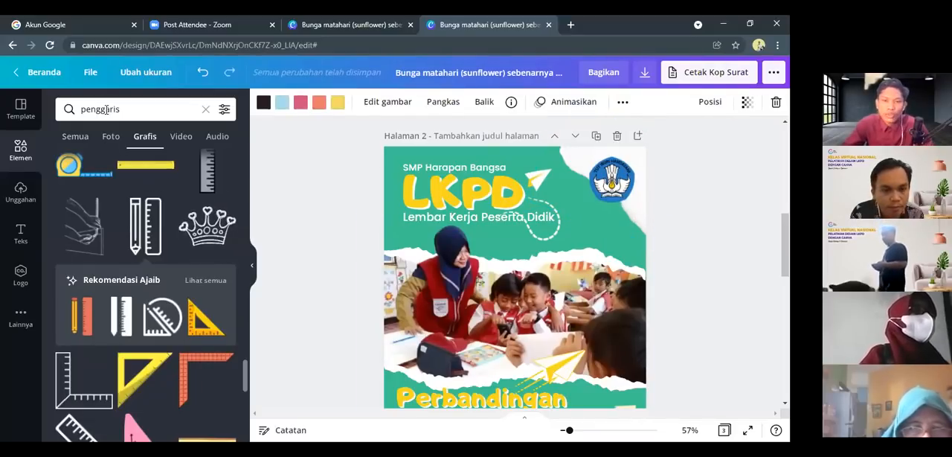
Search the graphic elements for "kertas sobek" and browse the torn-paper graphics
left_click(106, 110)
type("ke")
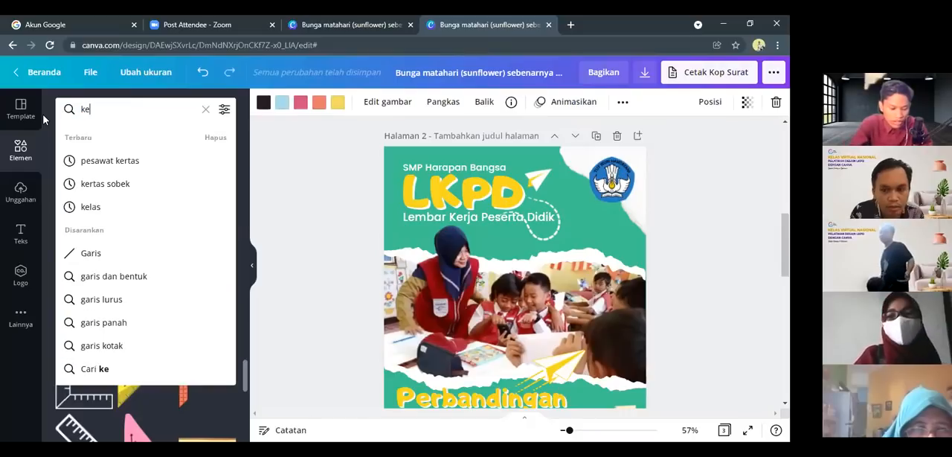
type("rtas sobel")
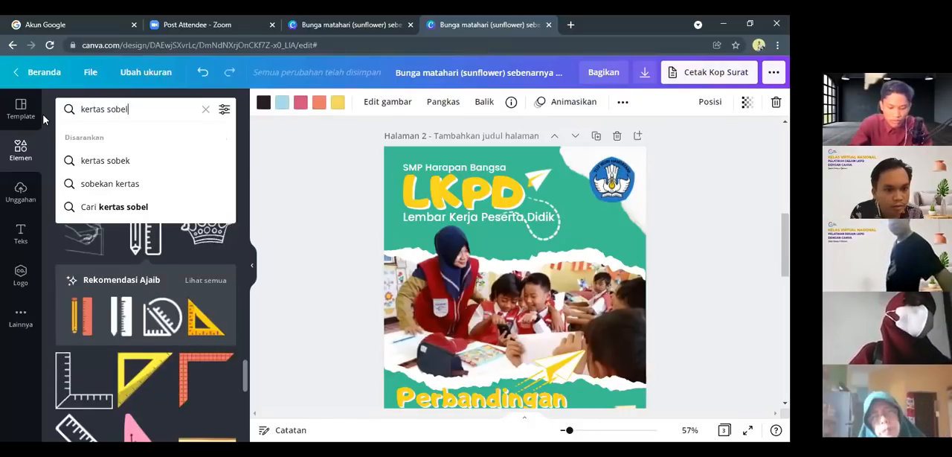
key("BackSpace")
type("k")
key("Return")
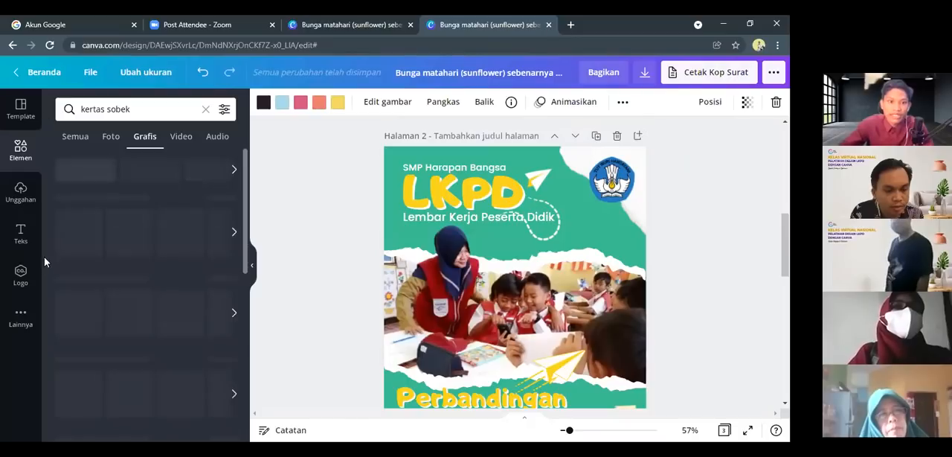
scroll(104, 260, "down", 5)
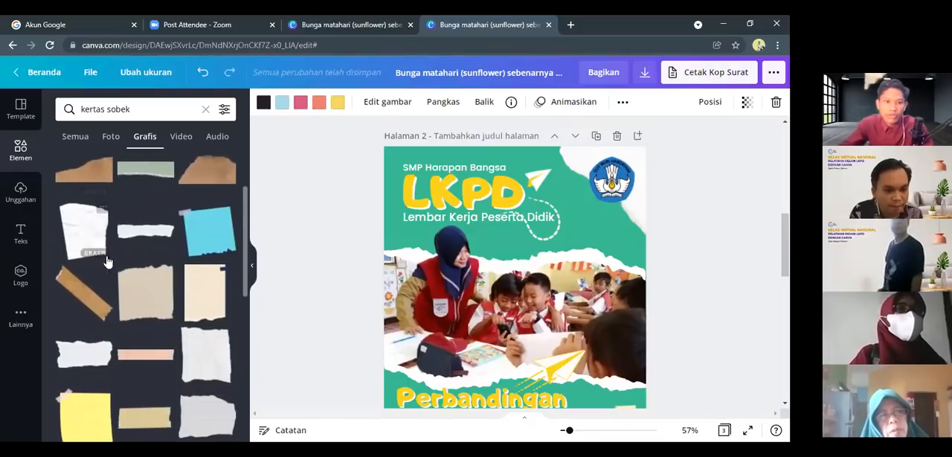
scroll(111, 312, "down", 3)
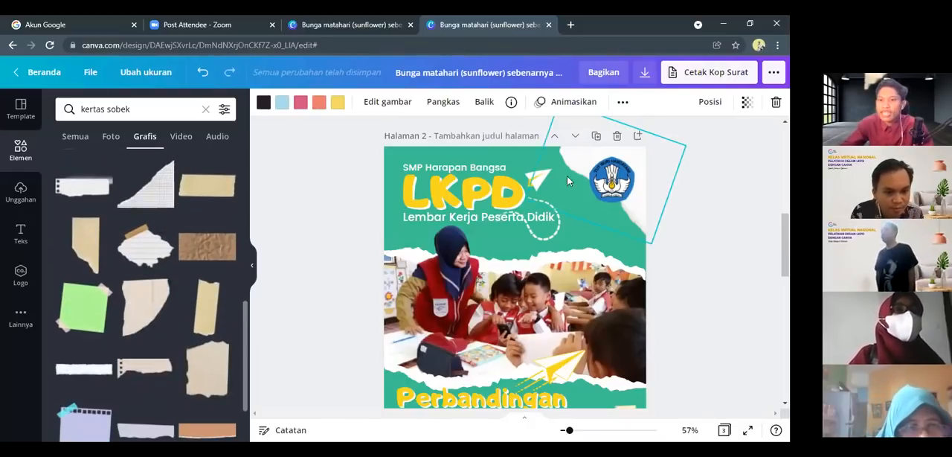
Inspect the classroom photo and the torn-paper edges around it on the page 2 cover
scroll(548, 236, "down", 3)
scroll(528, 208, "up", 2)
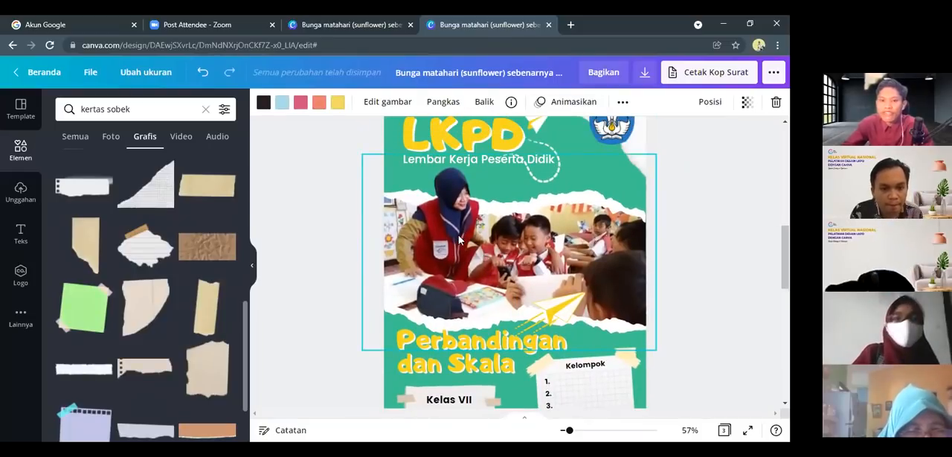
left_click(345, 225)
left_click(549, 191)
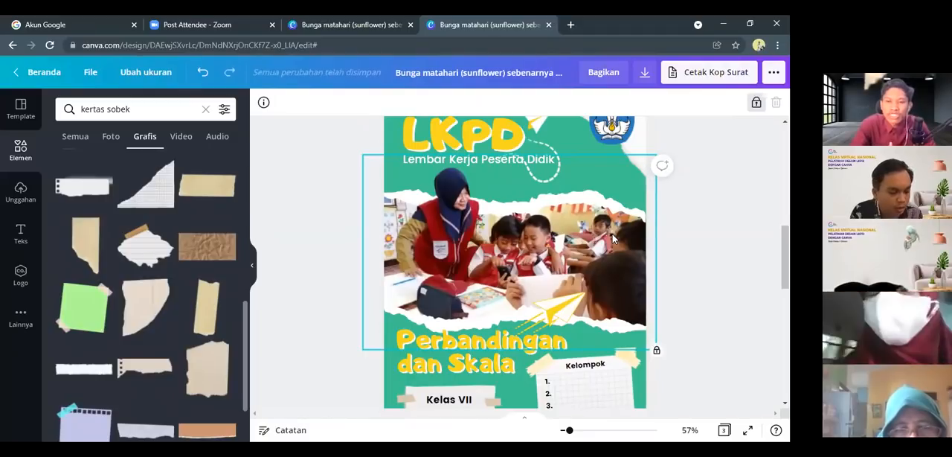
left_click(320, 247)
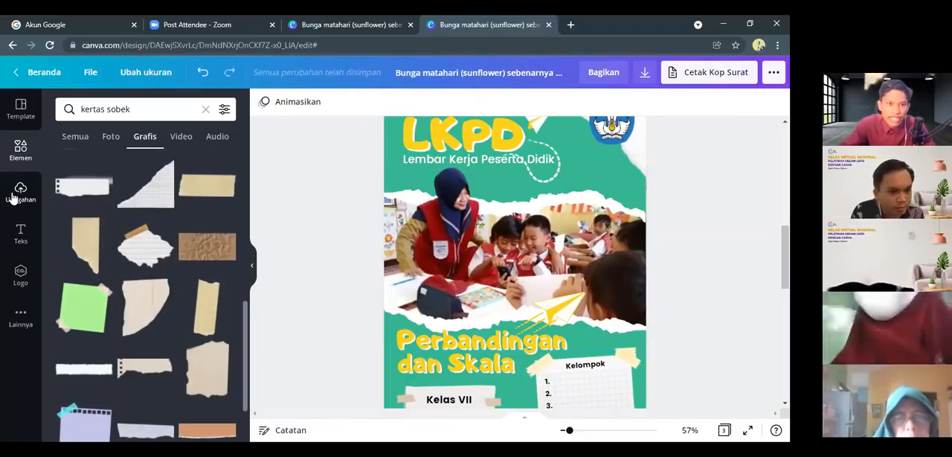
Show the uploaded images and open the options for uploading media
left_click(20, 192)
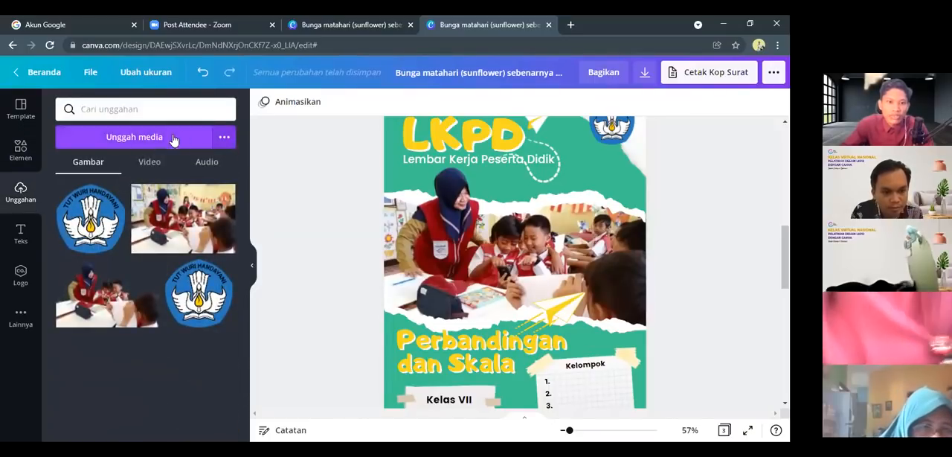
left_click(224, 137)
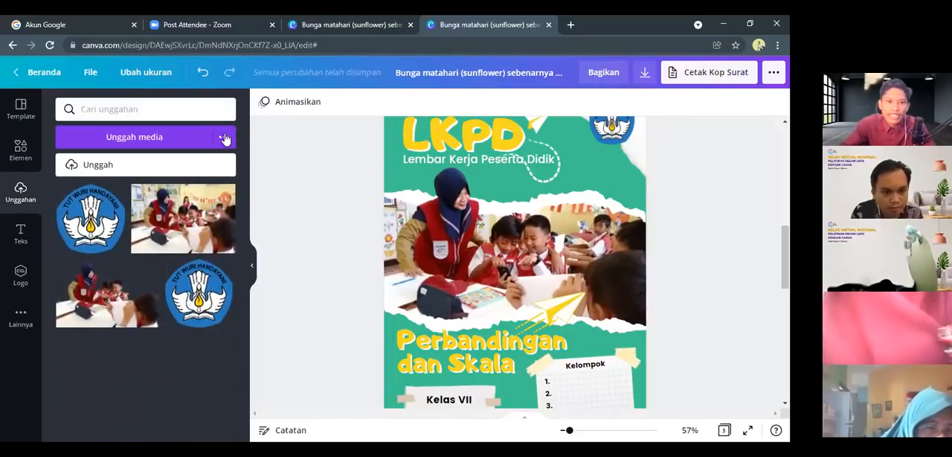